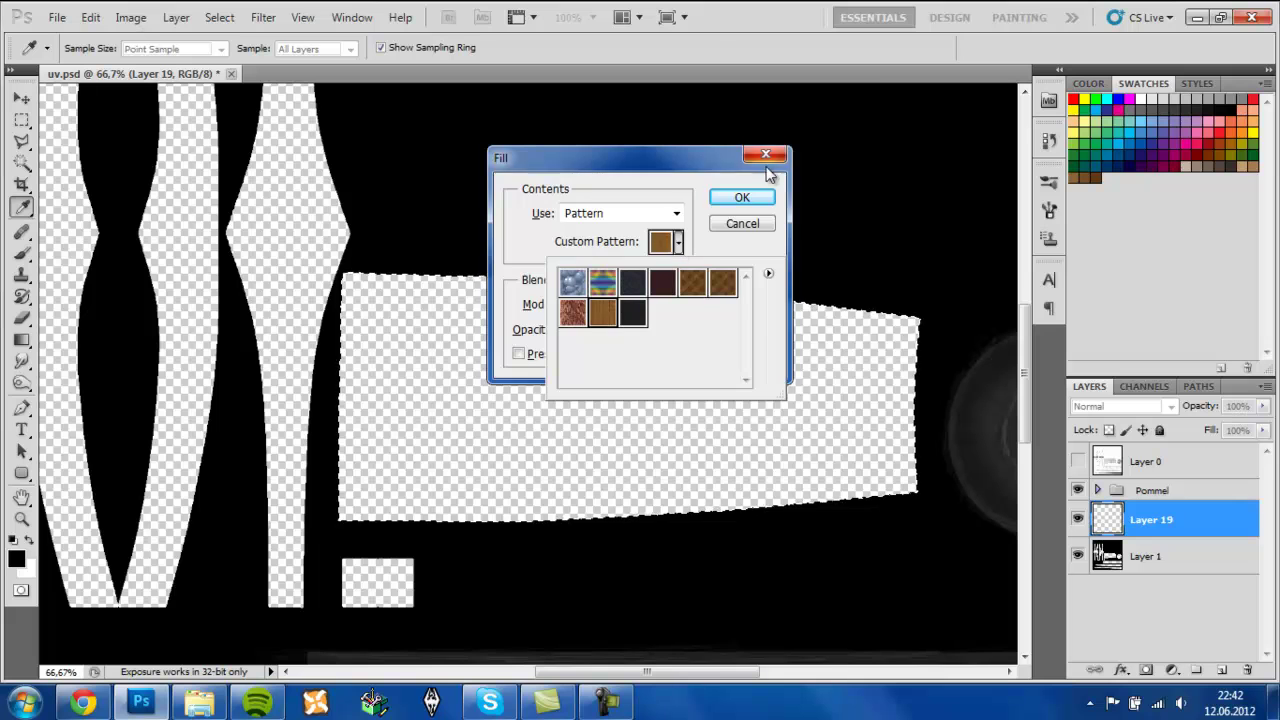
- Fill the selected grip area on Layer 19 with the striped brown pattern and clear the selection
key(ctrl+d)
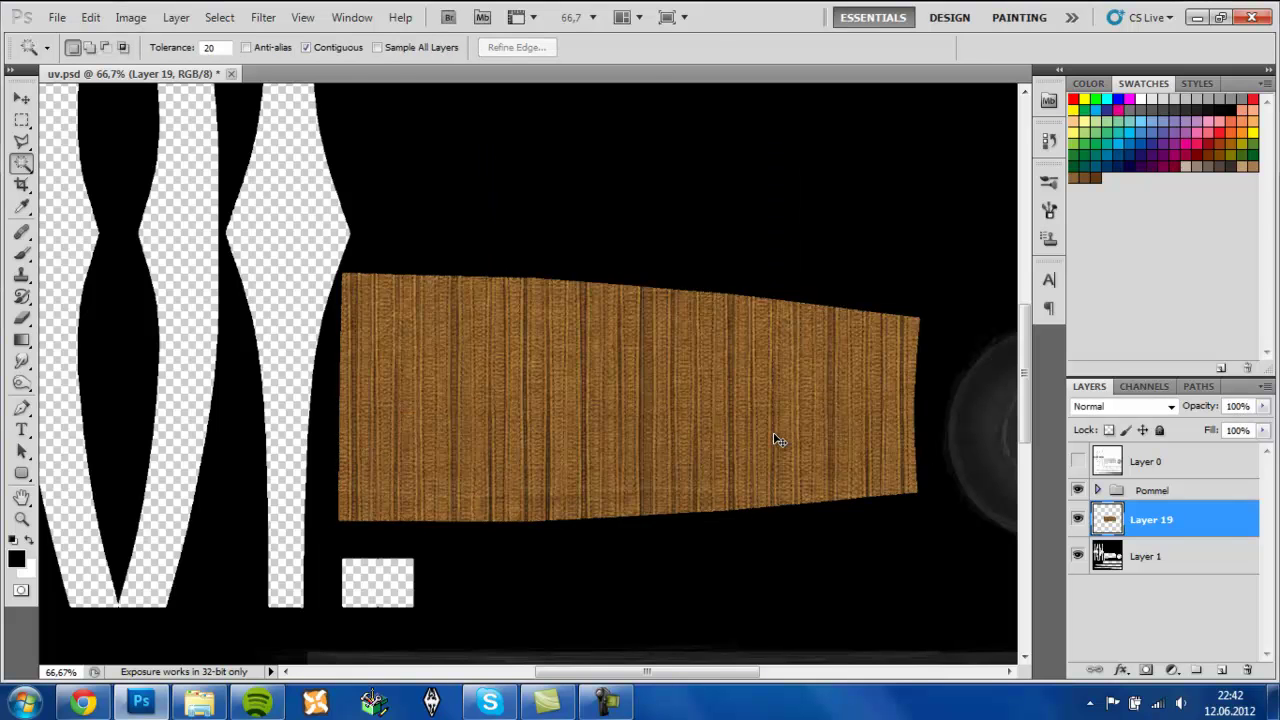
key(ctrl+minus)
key(ctrl+minus)
key(ctrl+minus)
key(ctrl+plus)
key(ctrl+plus)
key(ctrl+plus)
key(ctrl+plus)
key(ctrl+minus)
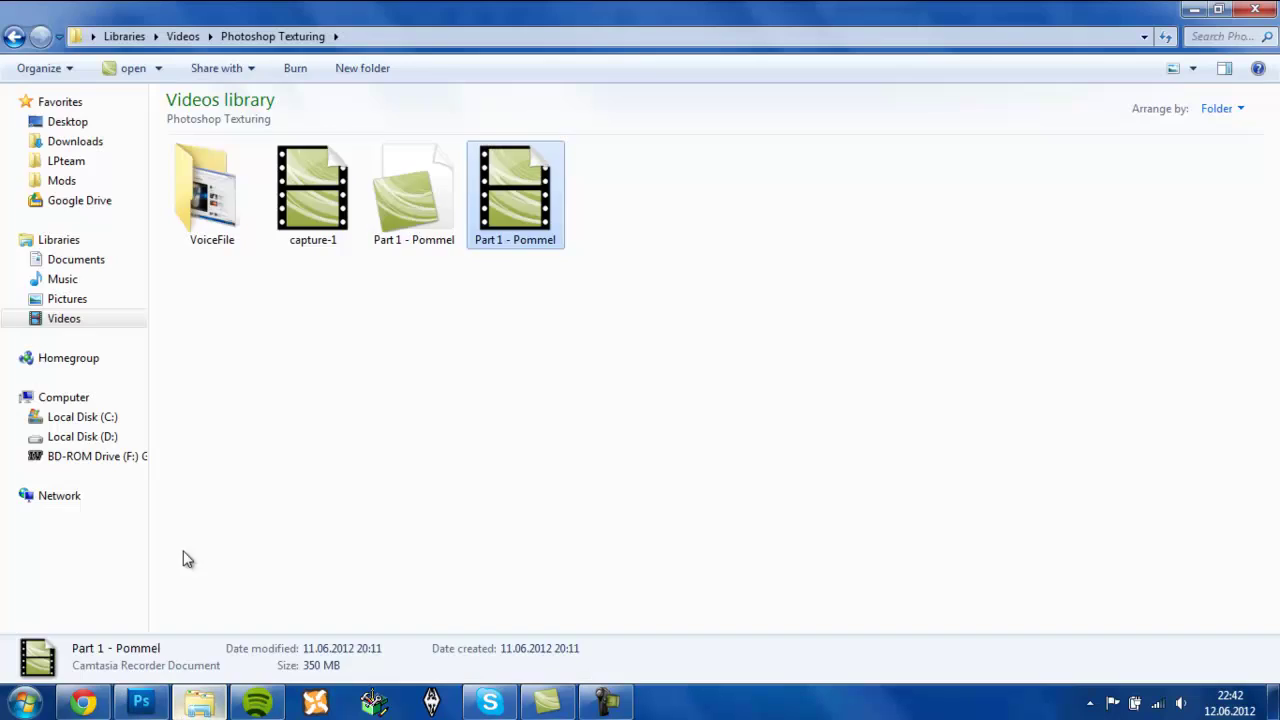
- Switch to the file explorer and open the Sword.sib model from the Mods folder in Silo, with its handle in view
click(61, 180)
double_click(200, 172)
click(222, 210)
double_click(478, 213)
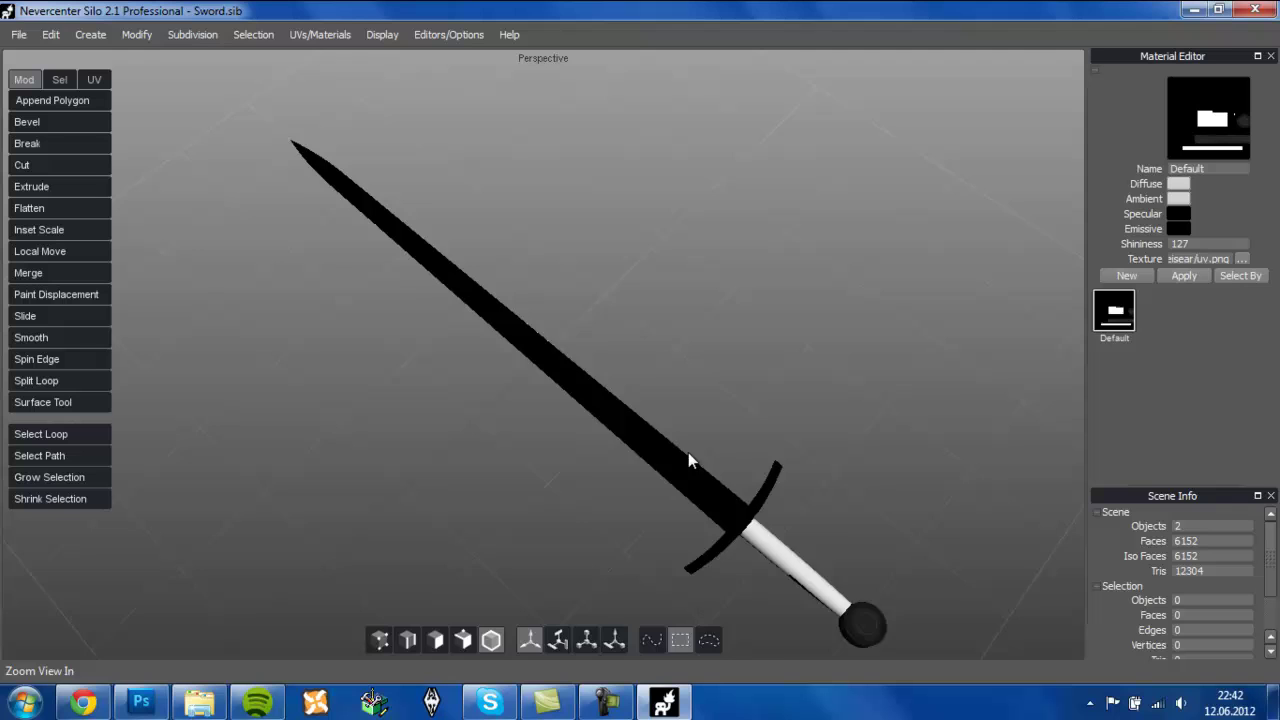
drag(688, 452, 571, 352)
scroll(571, 352, up, 5)
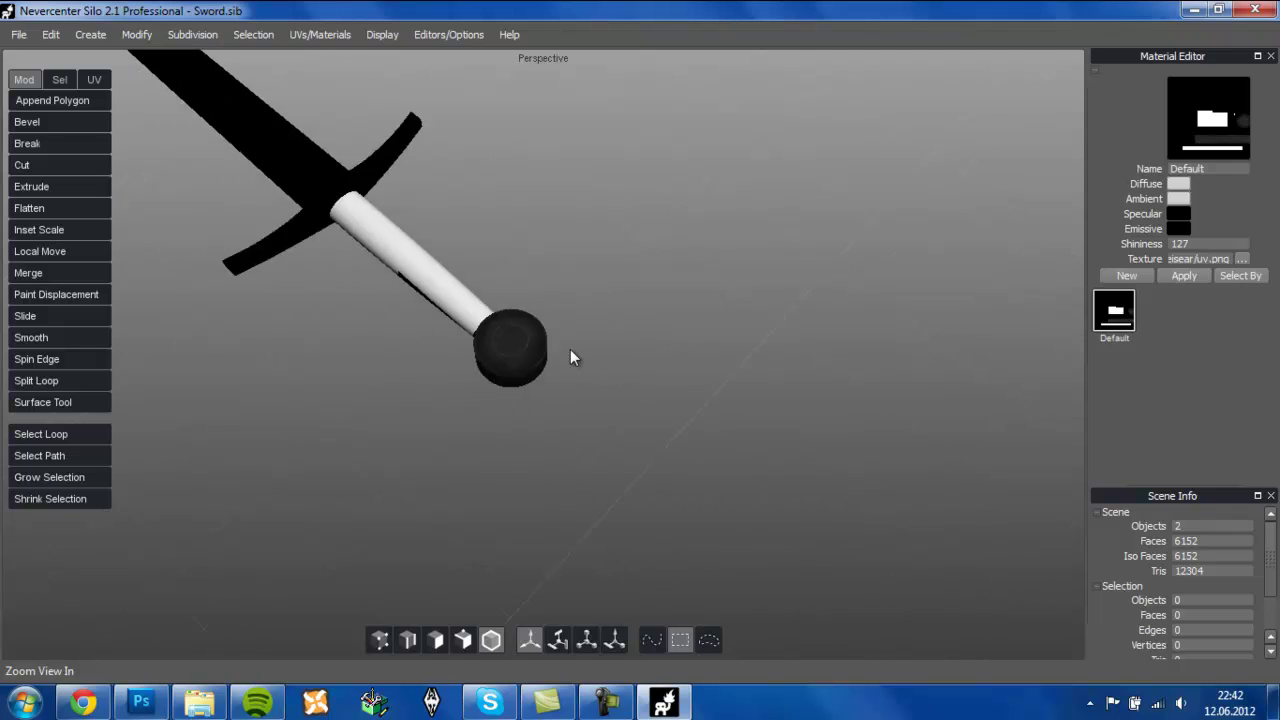
- Switch to Photoshop and save the texture as uv in PNG format, overwriting the existing file
click(146, 704)
key(ctrl+shift+s)
click(677, 401)
click(620, 600)
click(868, 376)
click(580, 275)
click(668, 247)
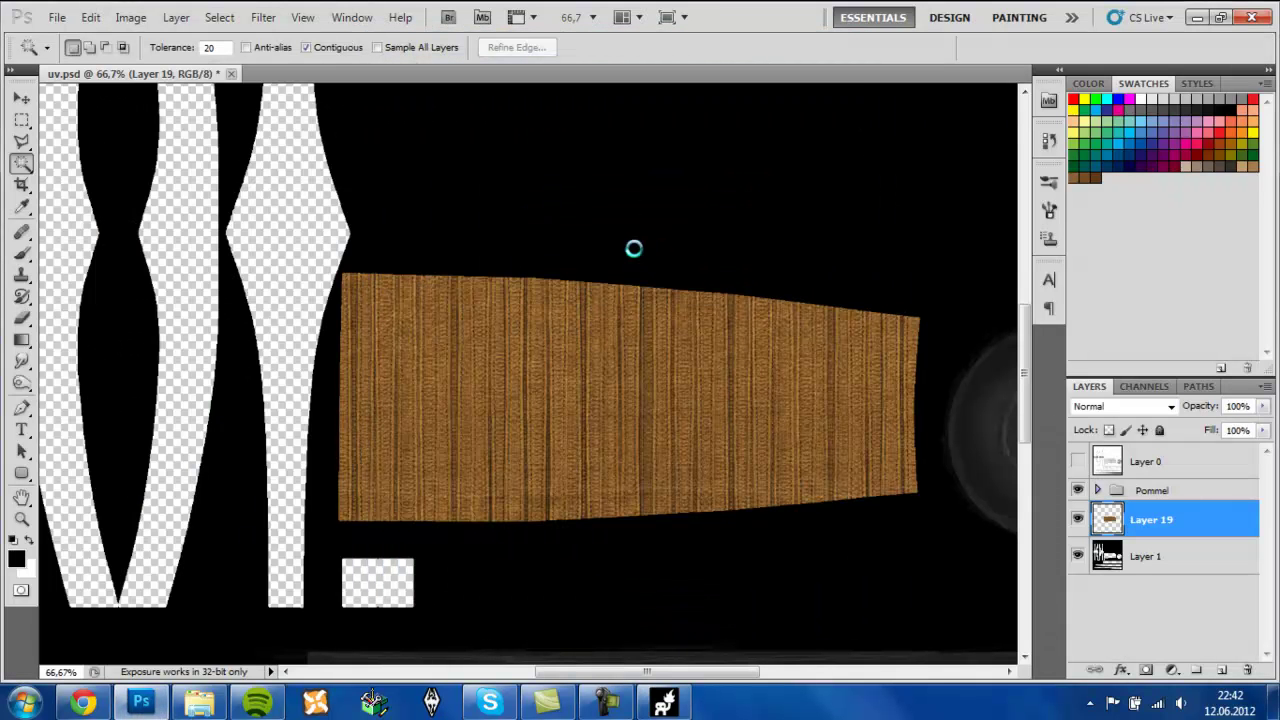
- Switch to Silo and apply the Default material so the sword uses the newly saved uv.png texture
click(143, 707)
click(196, 706)
click(98, 706)
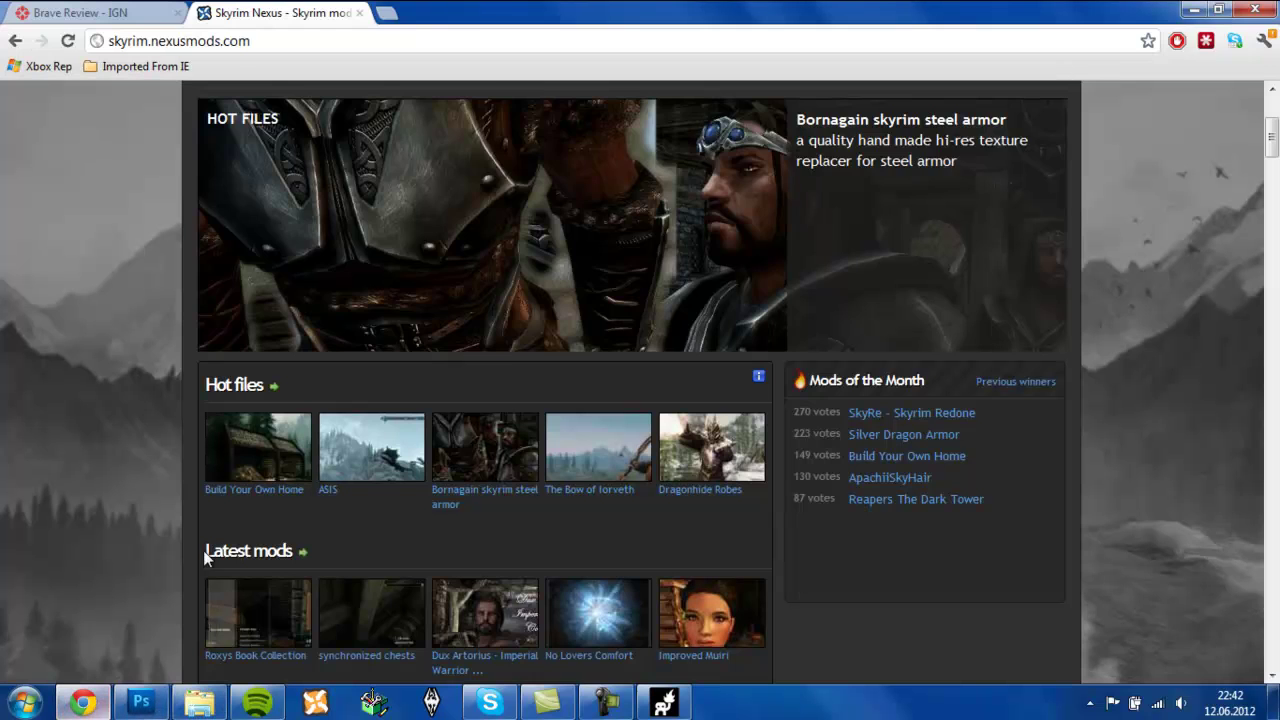
click(662, 703)
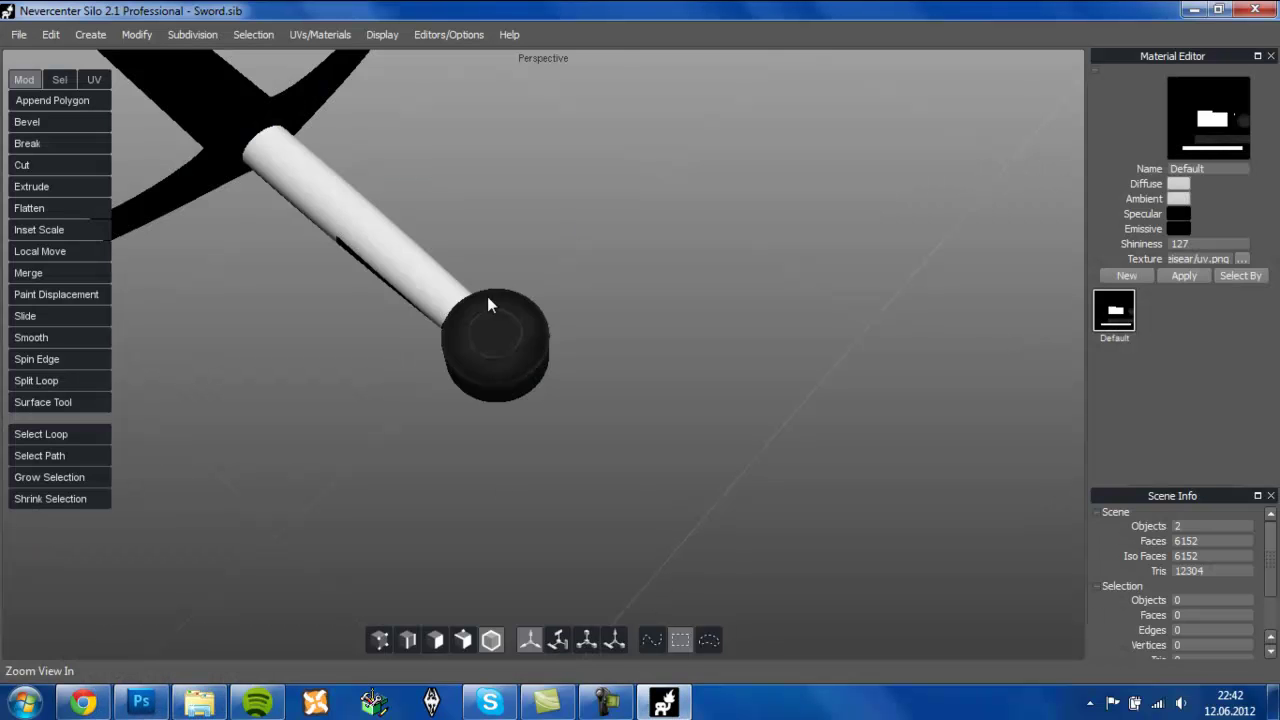
click(1183, 278)
- Examine the striped texture on the sword's grip from several angles and distances
drag(830, 317, 1068, 357)
scroll(647, 265, down, 1)
scroll(647, 265, down, 3)
scroll(629, 417, up, 3)
click(872, 404)
scroll(875, 409, up, 3)
scroll(989, 352, up, 3)
drag(989, 352, 905, 392)
scroll(889, 374, down, 3)
scroll(861, 366, up, 1)
scroll(918, 338, down, 1)
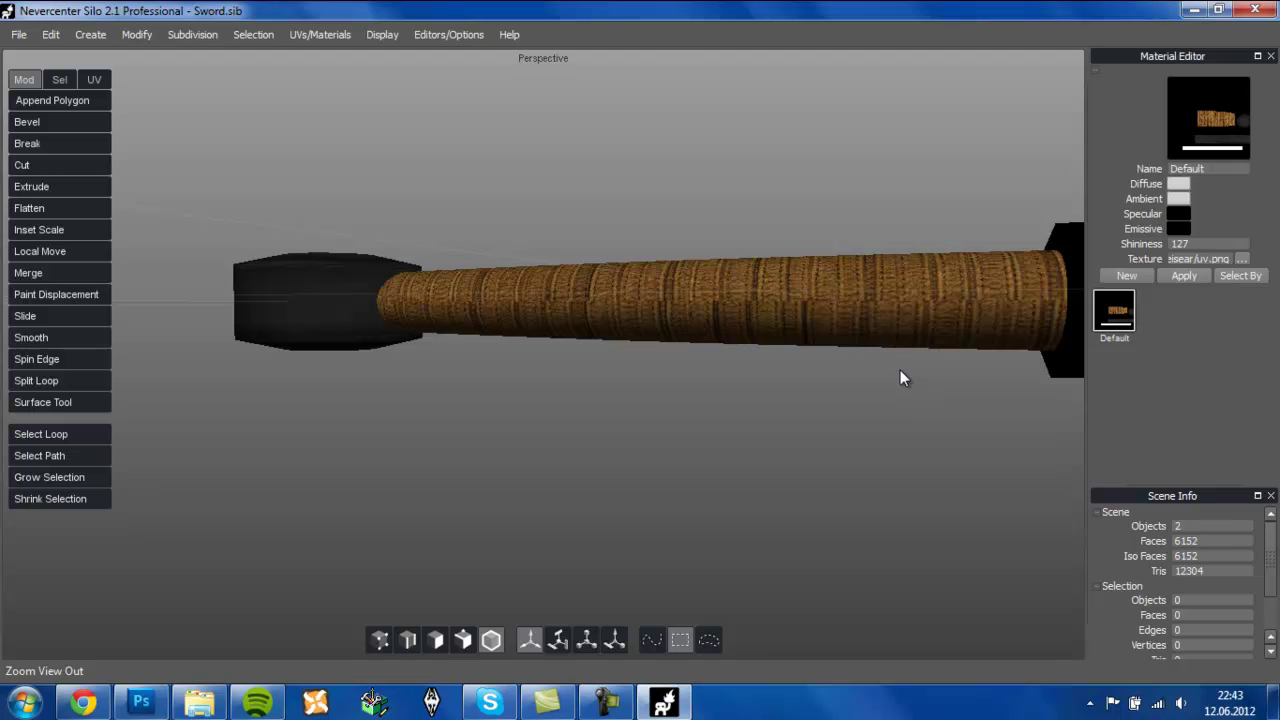
scroll(899, 311, down, 2)
drag(899, 311, 770, 420)
scroll(916, 348, down, 3)
scroll(770, 420, down, 3)
scroll(851, 420, down, 3)
drag(830, 384, 836, 426)
scroll(836, 426, up, 5)
drag(808, 342, 801, 498)
scroll(801, 498, up, 3)
scroll(801, 498, up, 3)
scroll(766, 477, down, 6)
drag(788, 409, 755, 530)
click(84, 703)
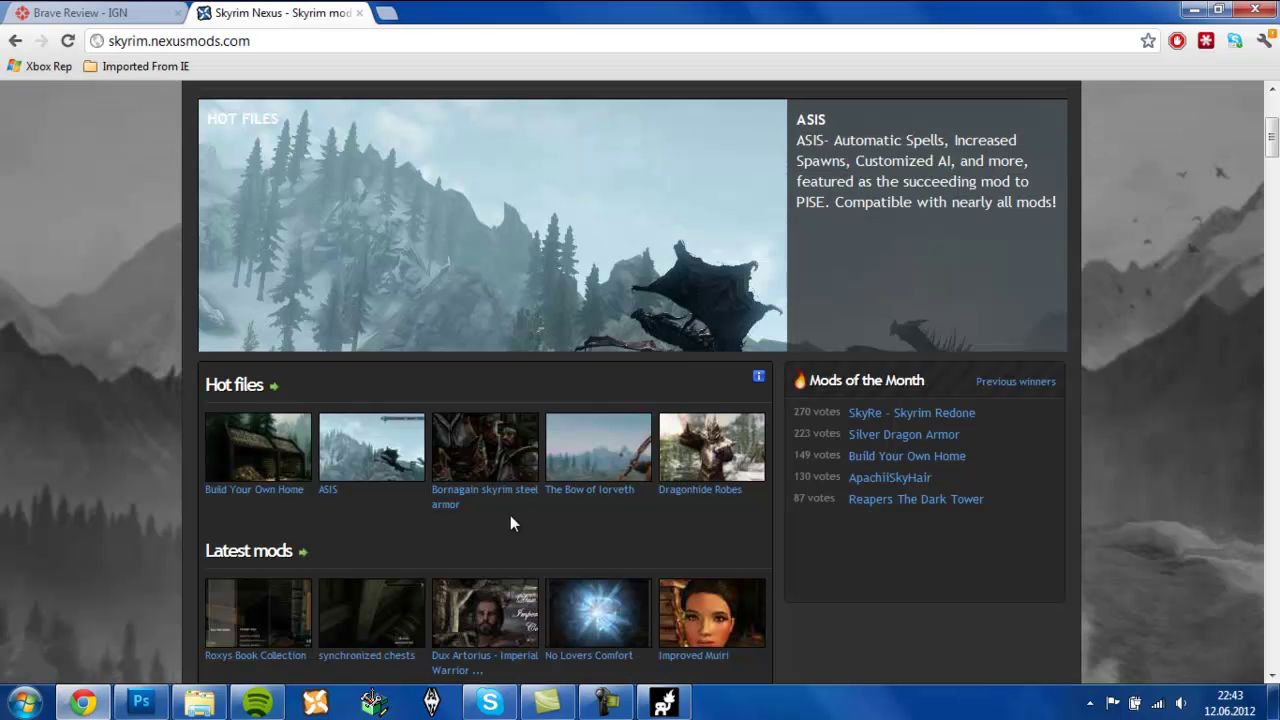
click(663, 703)
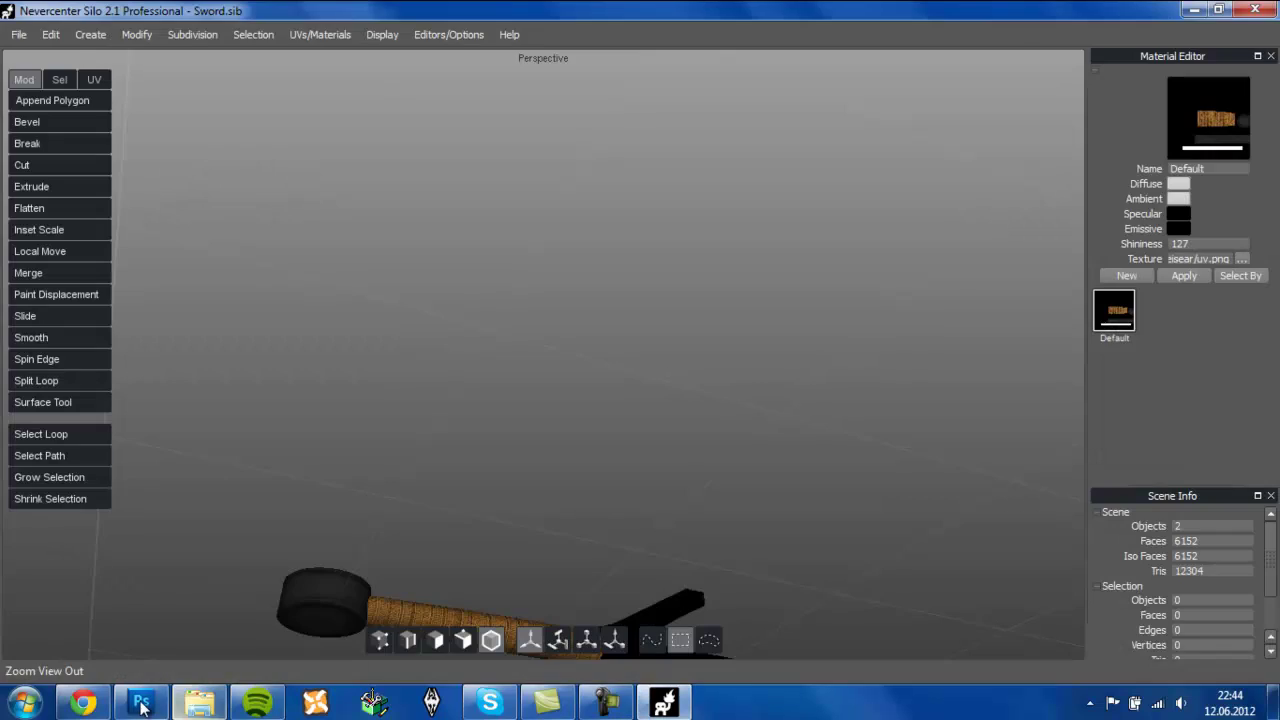
- Switch to Photoshop, select the grip area on Layer 19 and try filling it with the brown diamond leather pattern
click(141, 703)
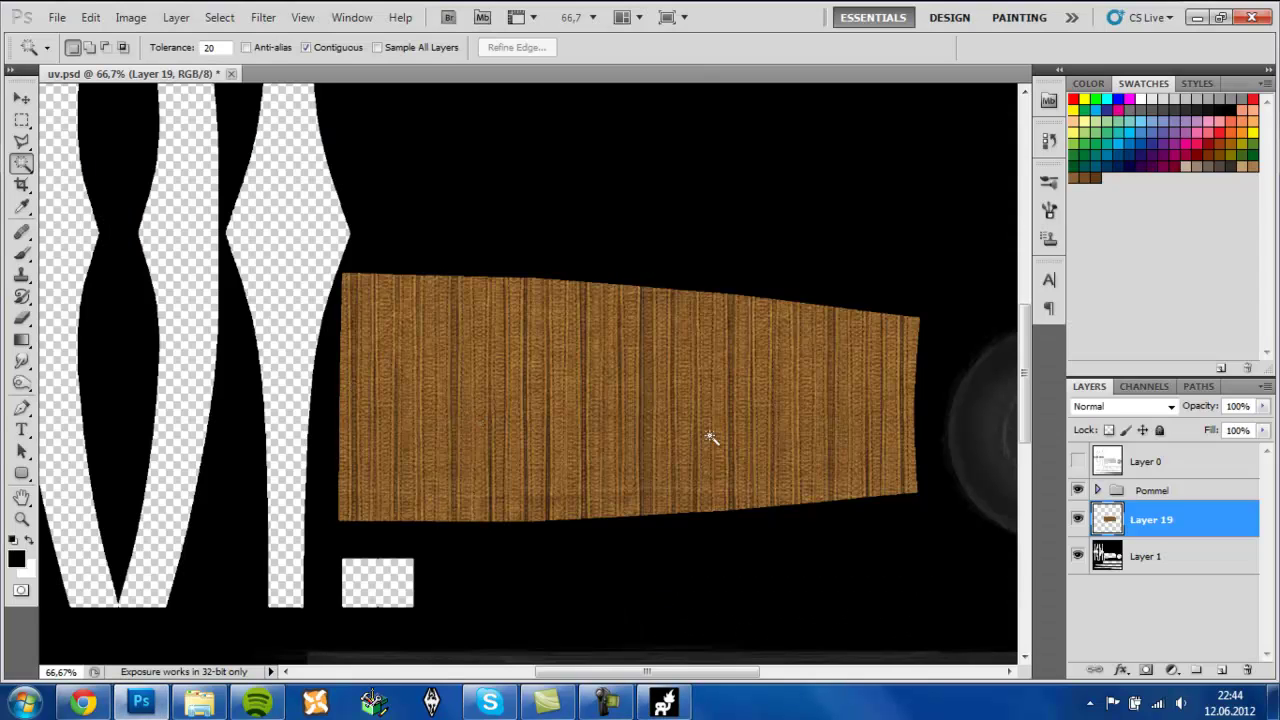
ctrl+click(1107, 520)
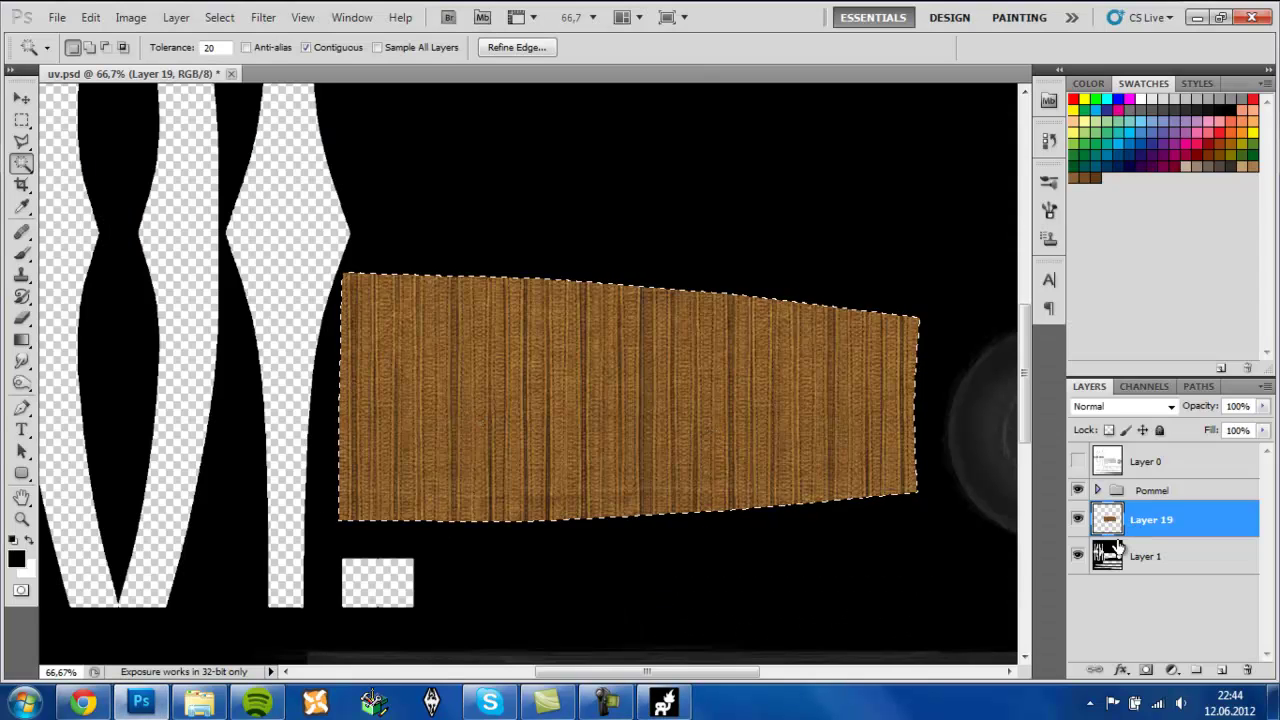
key(shift+F5)
click(677, 241)
double_click(700, 285)
click(756, 201)
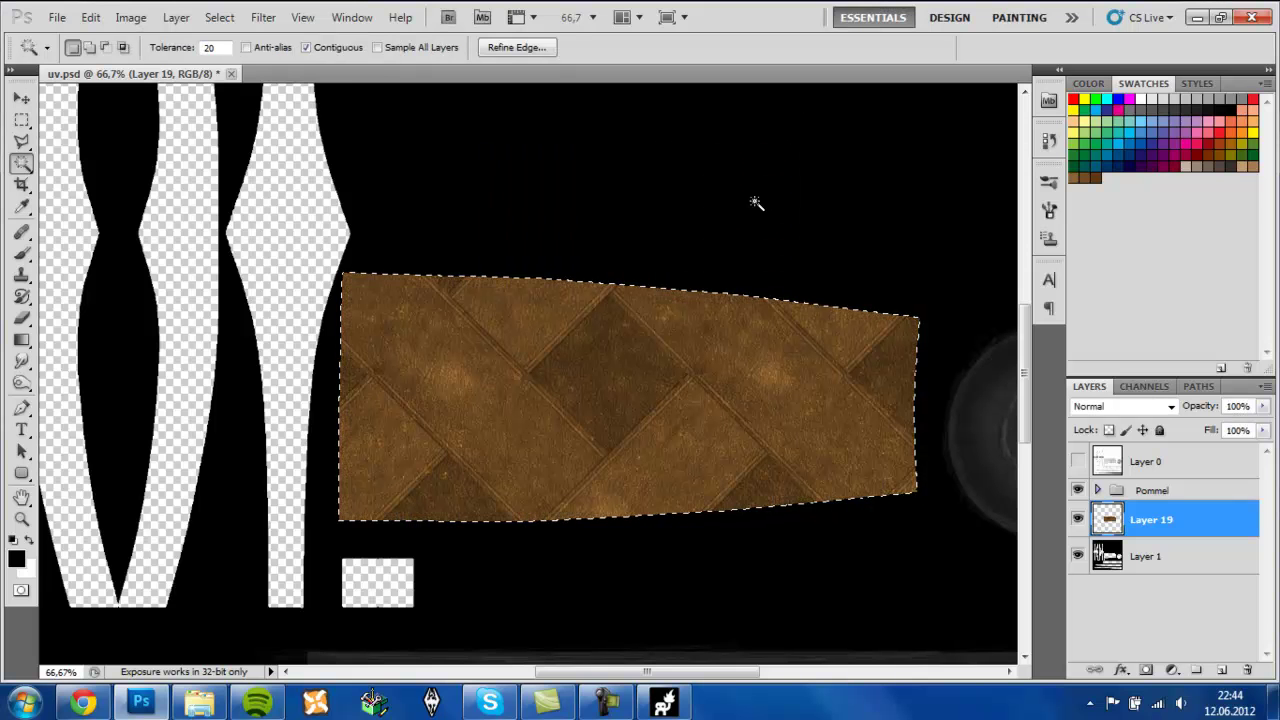
key(ctrl+z)
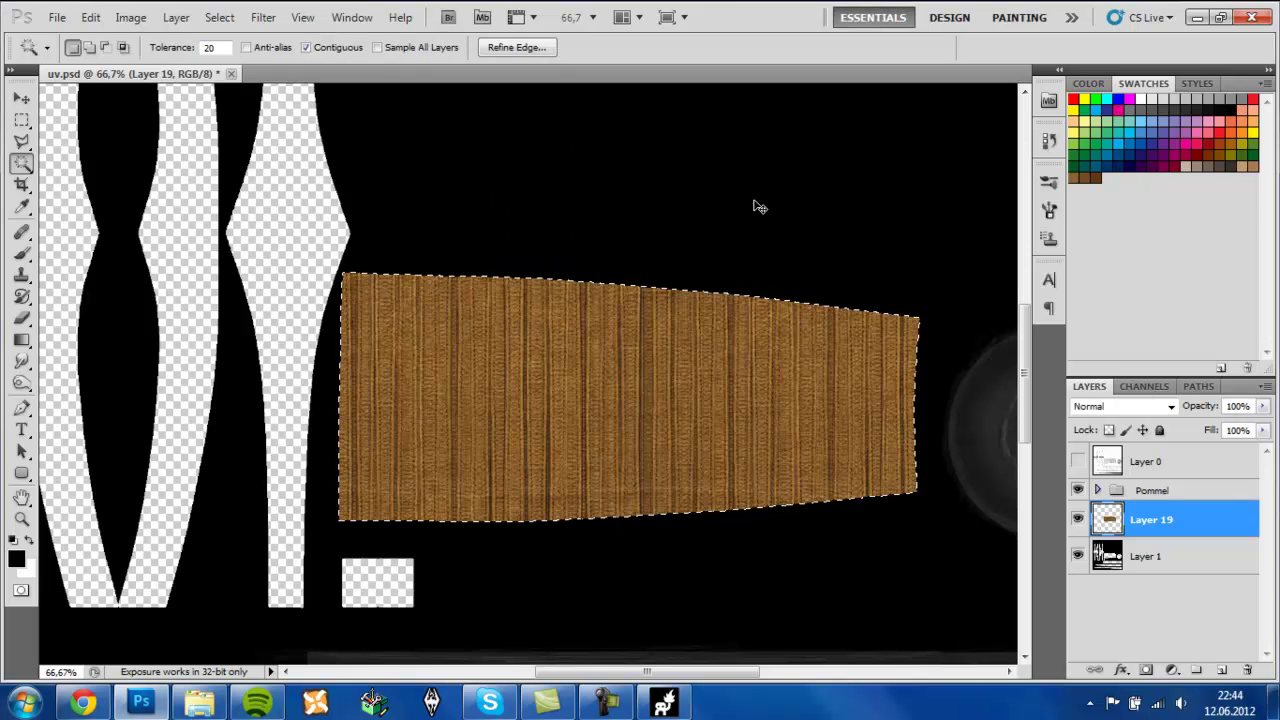
- Fill the selected grip area on Layer 19 with the dark leather pattern and clear the selection
key(shift+F5)
click(678, 241)
click(633, 284)
click(741, 197)
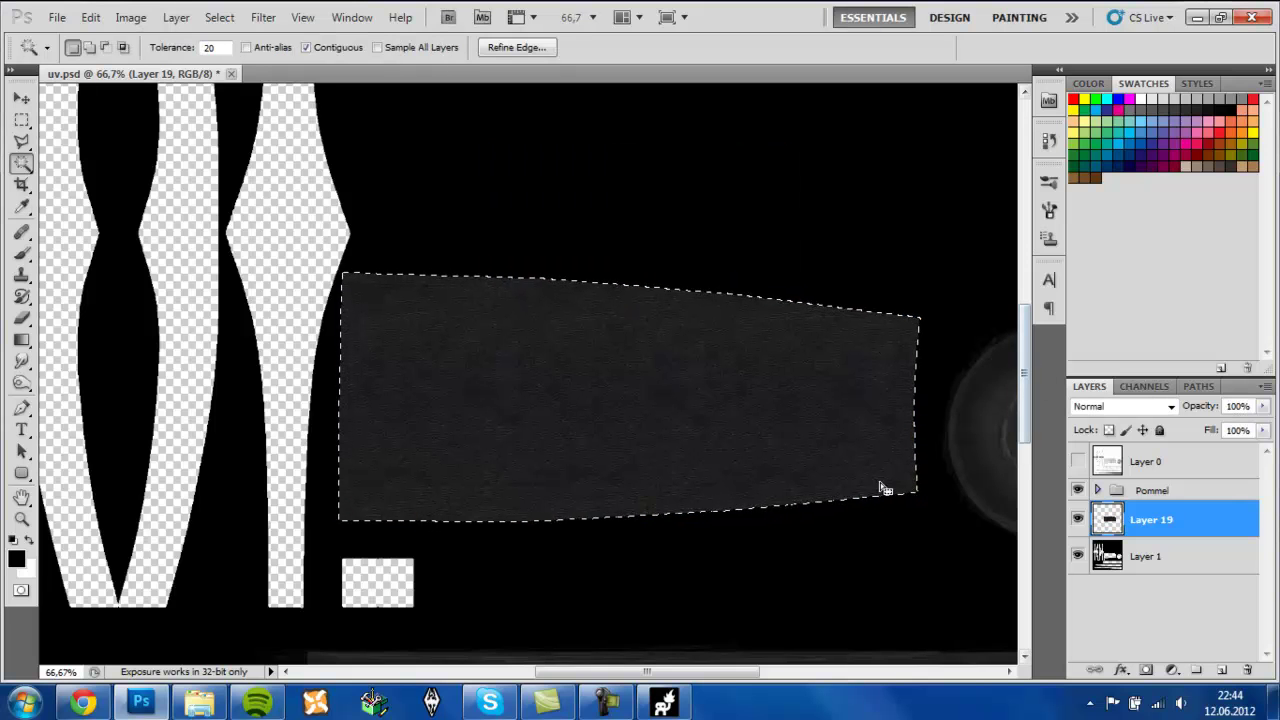
key(ctrl+d)
- Add a new empty layer above Layer 19 and save the texture as a PNG over uv.png
key(ctrl+shift+n)
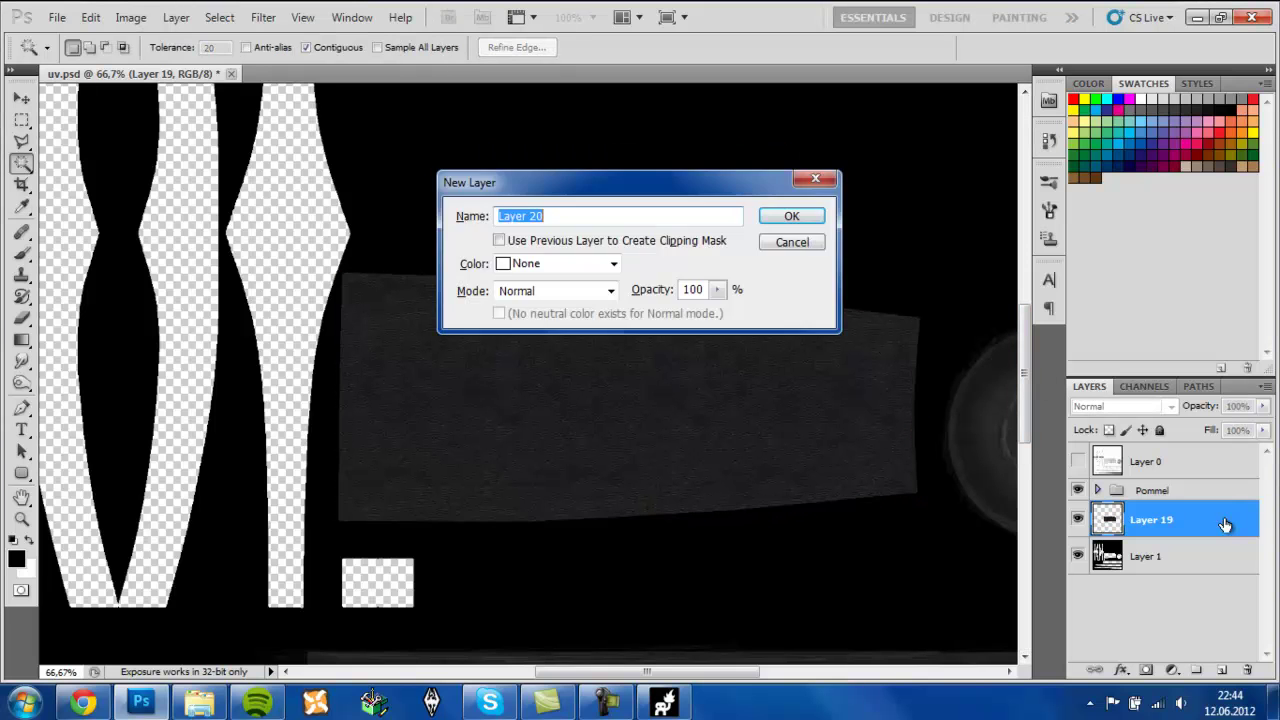
key(Return)
key(ctrl+shift+s)
click(597, 402)
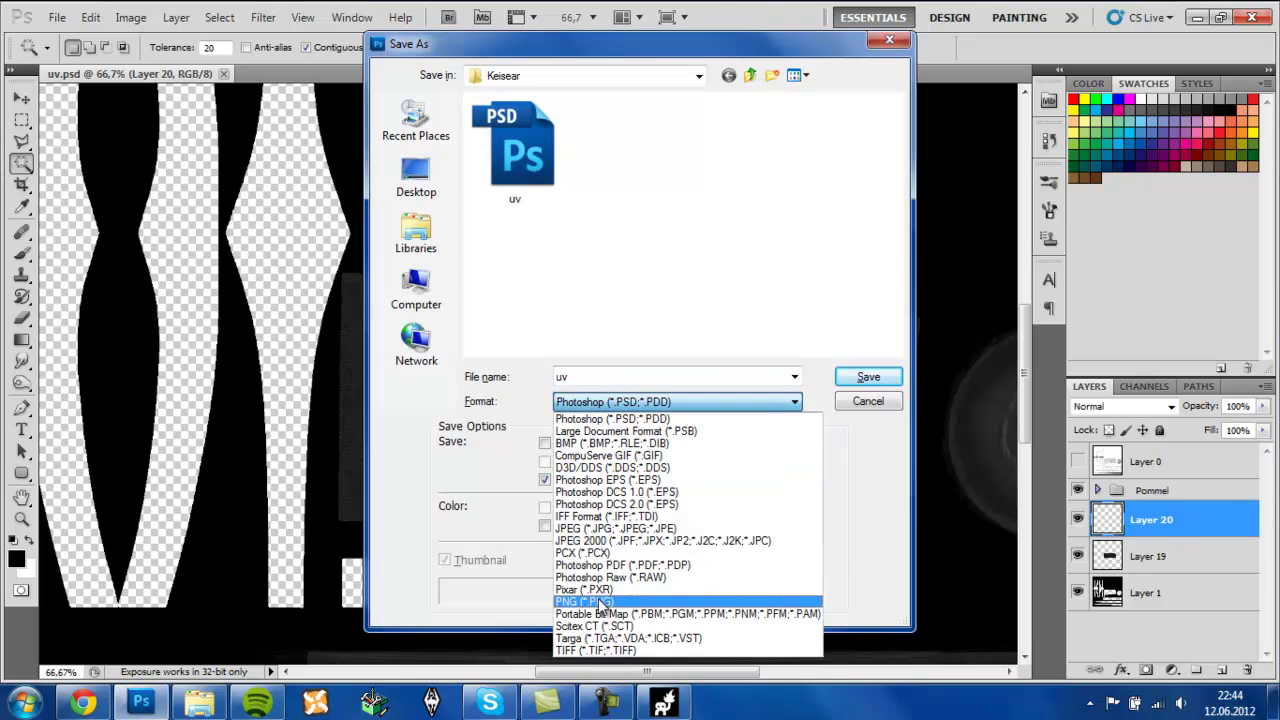
click(600, 602)
key(Return)
key(Return)
click(689, 238)
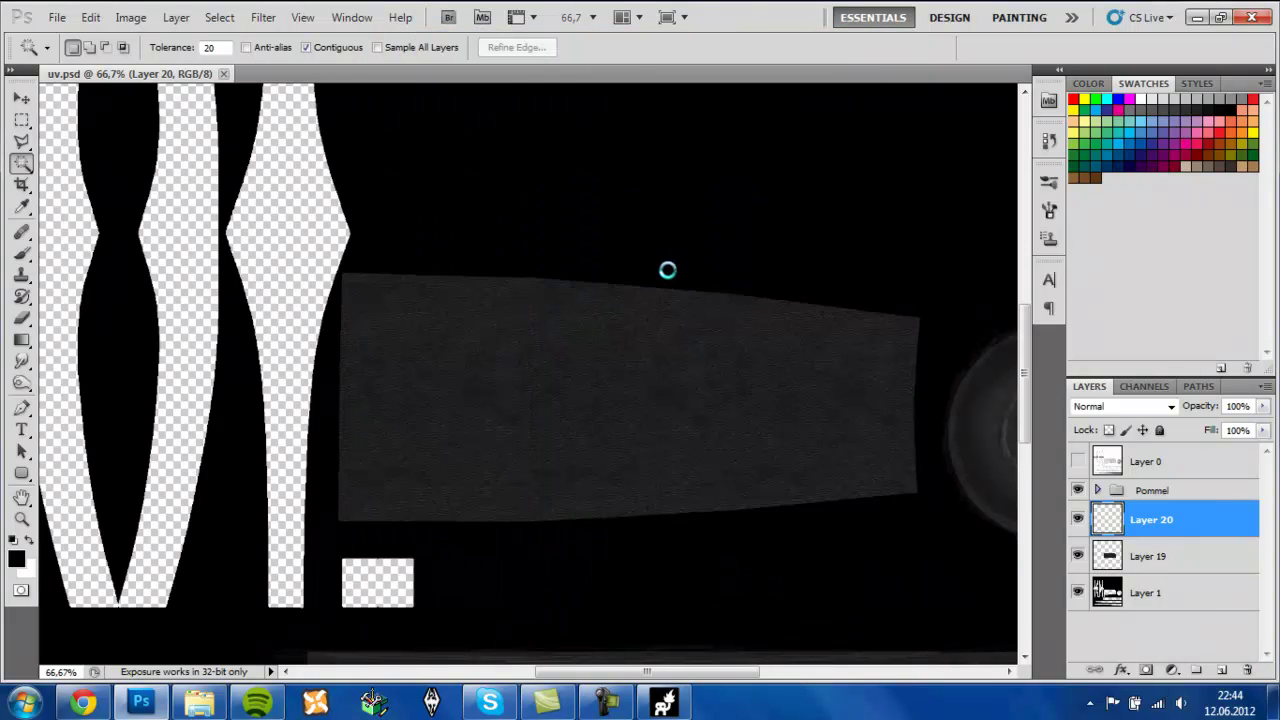
- Switch to Silo, reapply the Default material with the updated uv.png and inspect the dark leather grip up close
key(alt+Tab)
scroll(592, 388, up, 6)
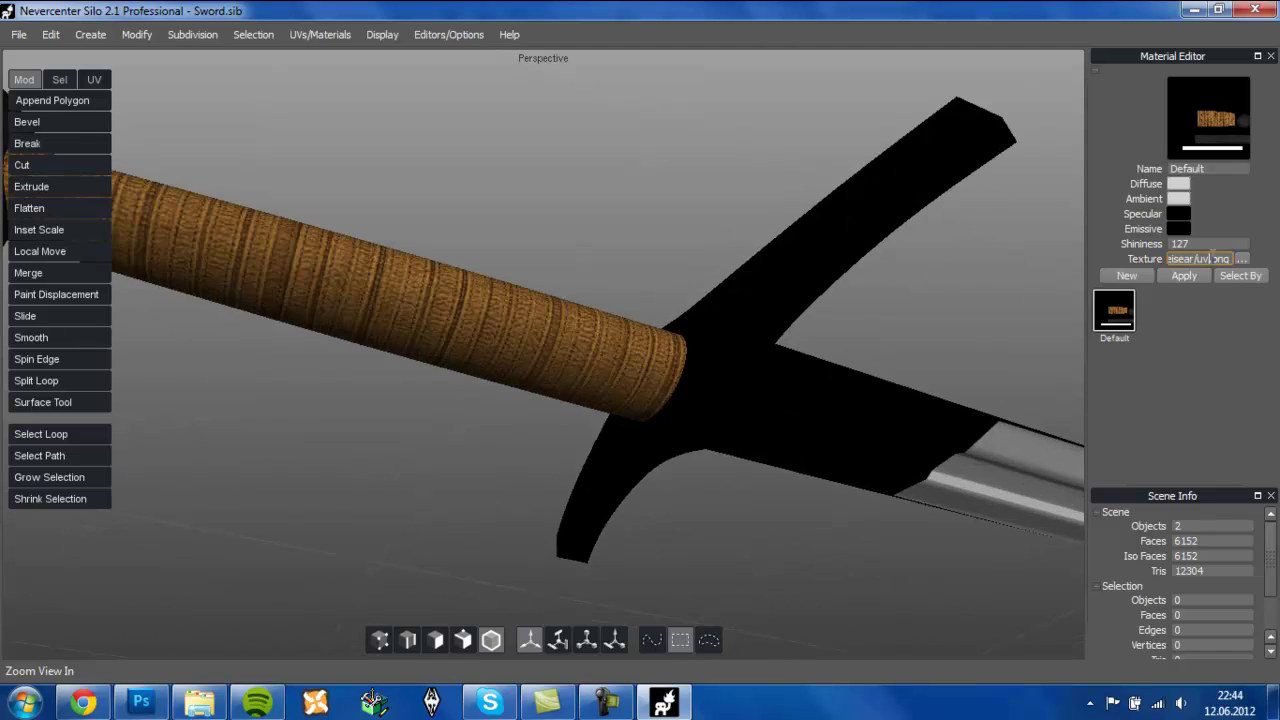
click(1194, 278)
scroll(849, 336, down, 8)
drag(849, 336, 1086, 285)
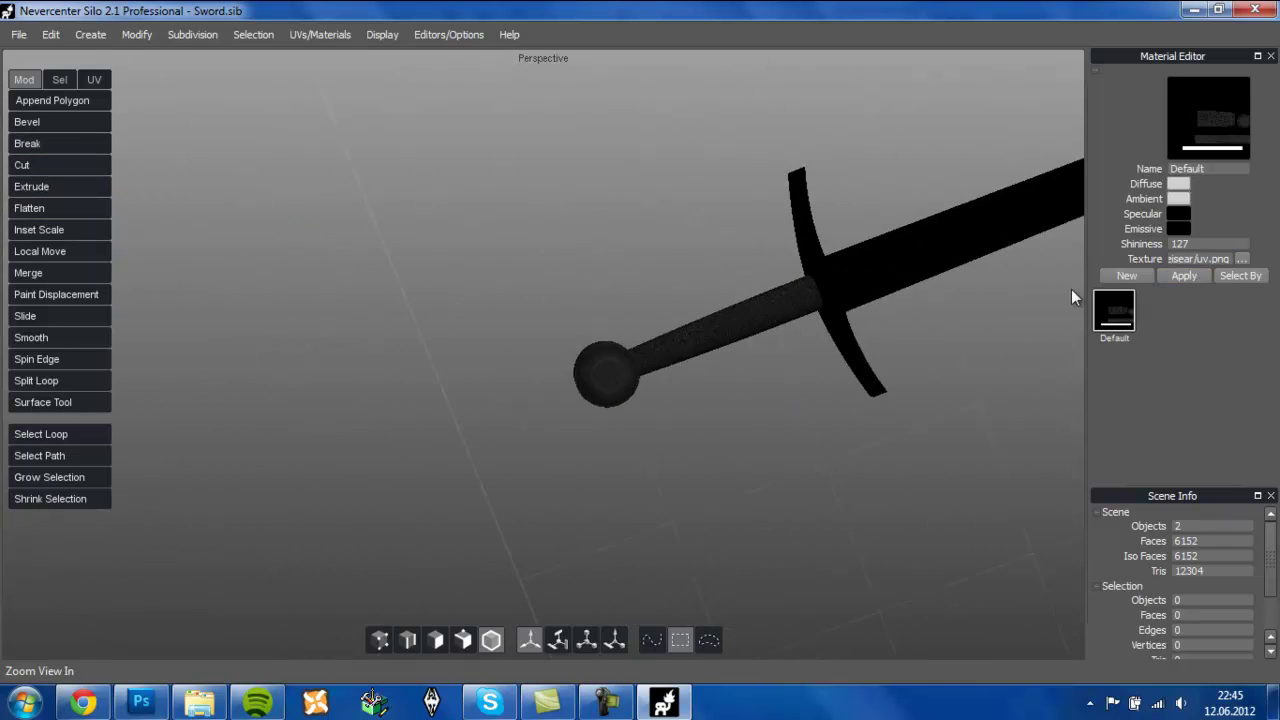
scroll(942, 274, up, 10)
drag(942, 274, 303, 270)
scroll(732, 269, down, 4)
scroll(555, 301, up, 3)
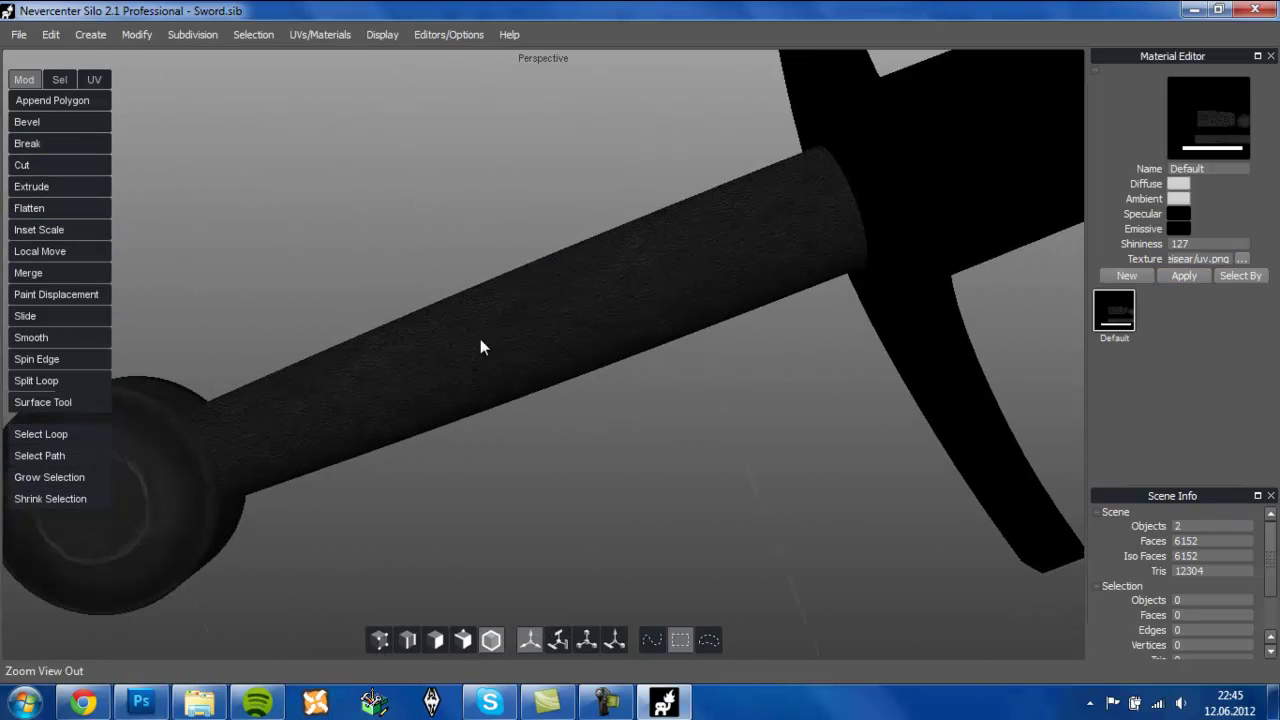
- Switch to Photoshop, select the grip area on Layer 19, refill it with the striped brown pattern and clear the selection
key(alt+Tab)
ctrl+click(1108, 556)
key(shift+F5)
click(677, 242)
click(603, 311)
click(742, 197)
key(ctrl+d)
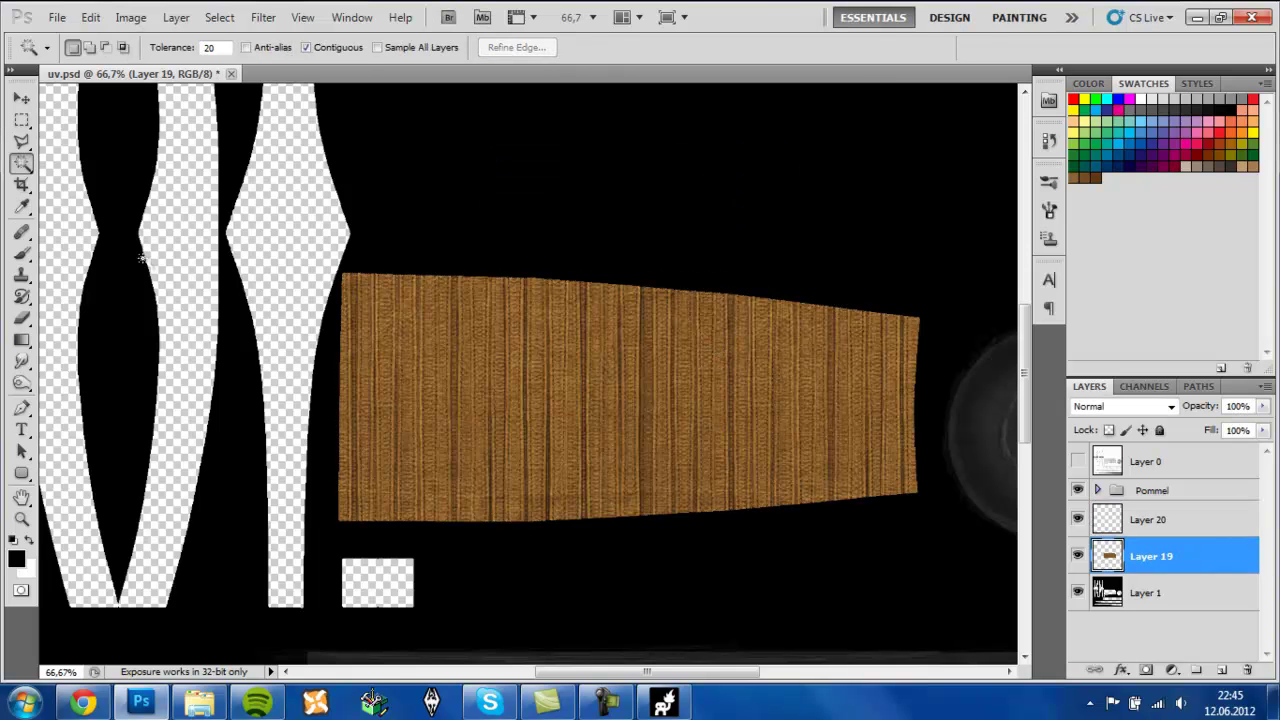
- Start a free transform of the grip texture on Layer 19 and try flipping it vertically
key(v)
click(631, 271)
right_click(655, 366)
click(706, 670)
right_click(629, 539)
click(599, 601)
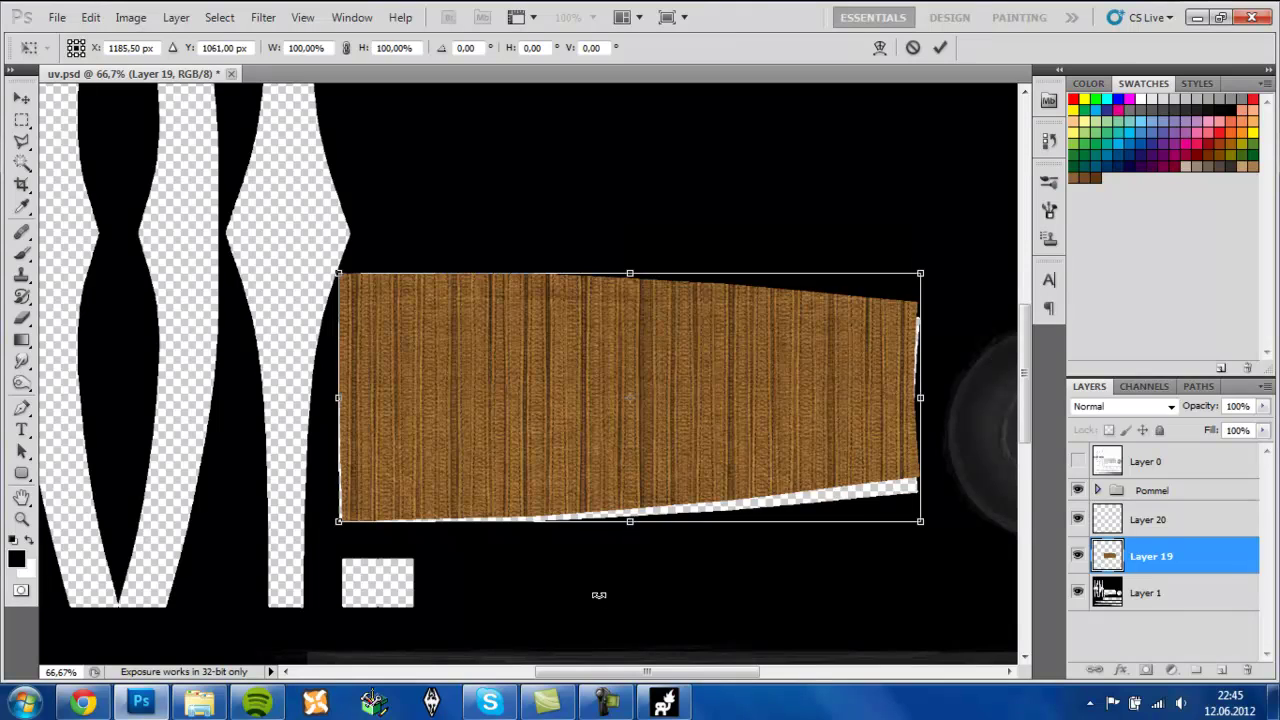
right_click(696, 472)
click(740, 447)
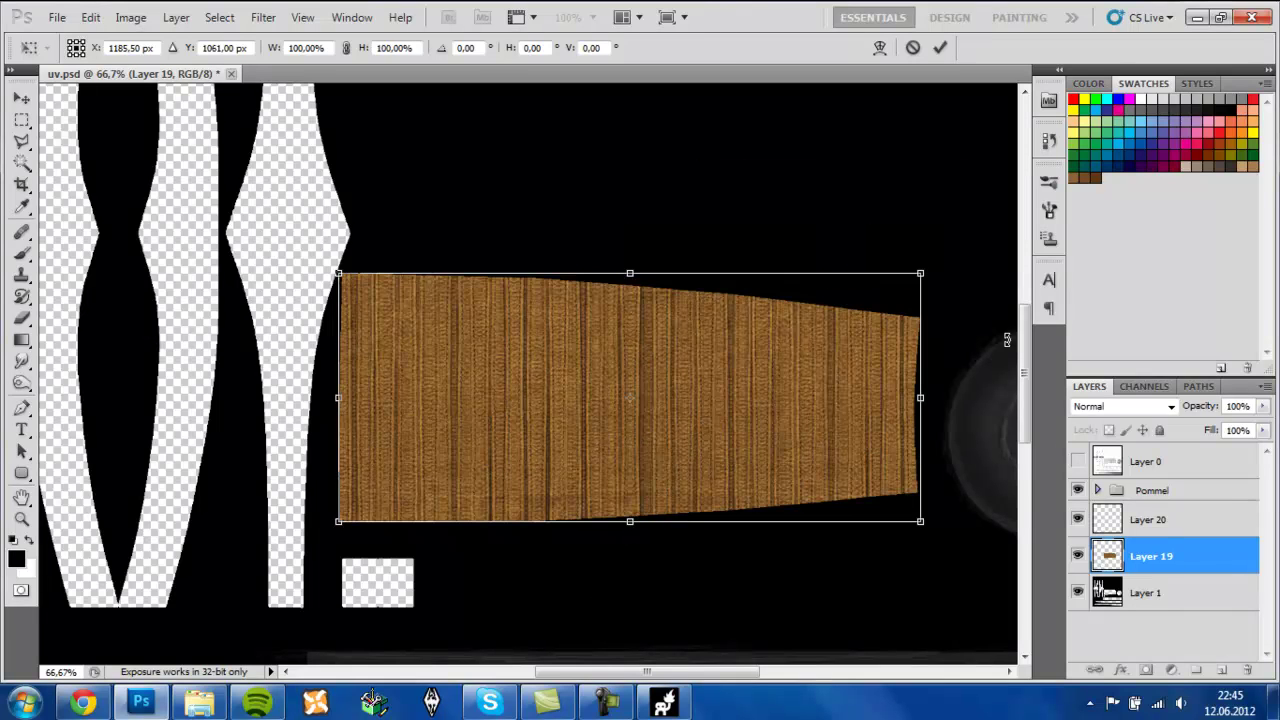
- Turn on the smart guides
click(305, 19)
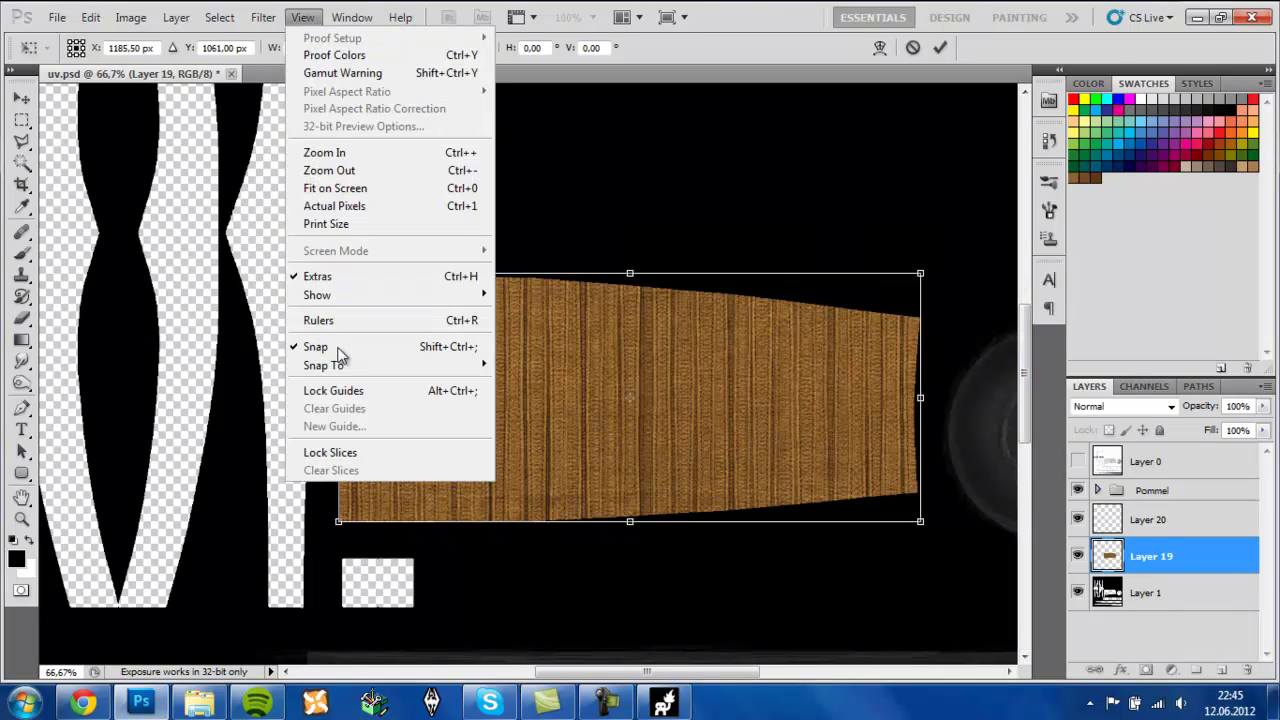
mouse_move(330, 295)
click(537, 383)
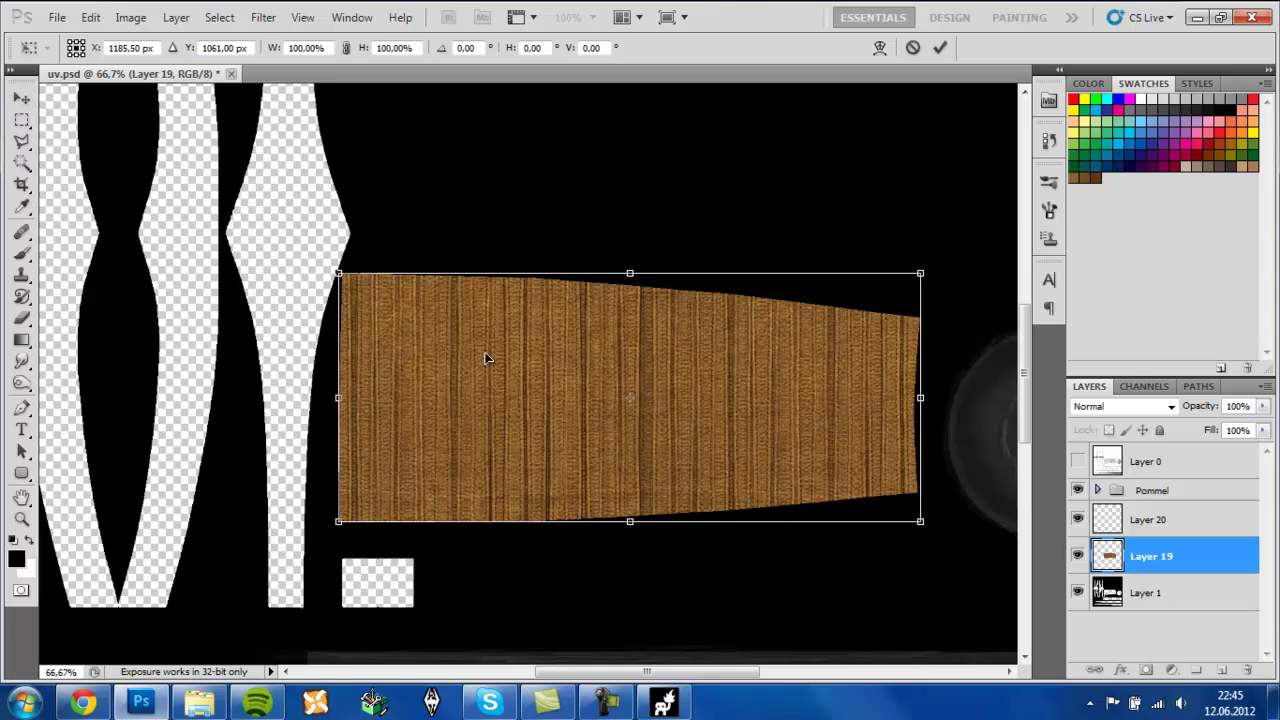
key(ctrl+plus)
key(ctrl+minus)
key(ctrl+minus)
key(ctrl+minus)
key(ctrl+minus)
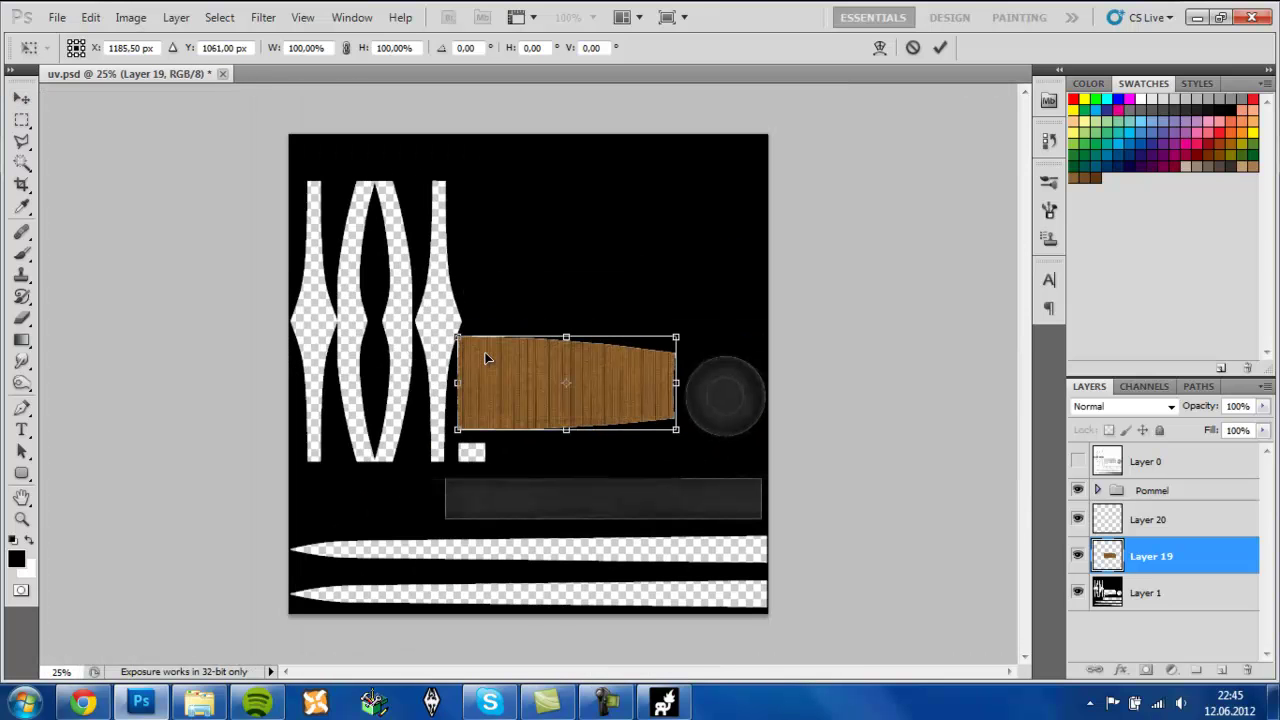
click(534, 18)
click(750, 156)
click(534, 18)
click(641, 16)
- Toggle the document grid on and off again over the texture
click(302, 17)
mouse_move(330, 294)
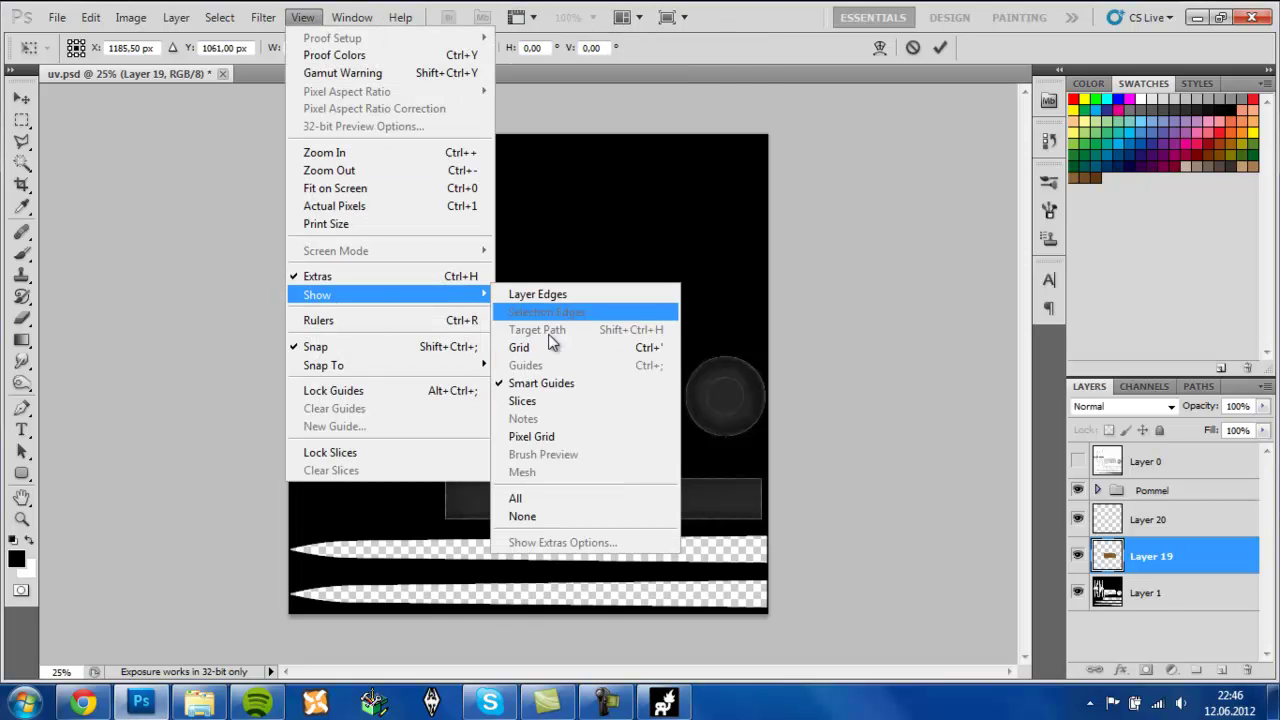
click(520, 347)
click(528, 17)
click(528, 17)
click(528, 17)
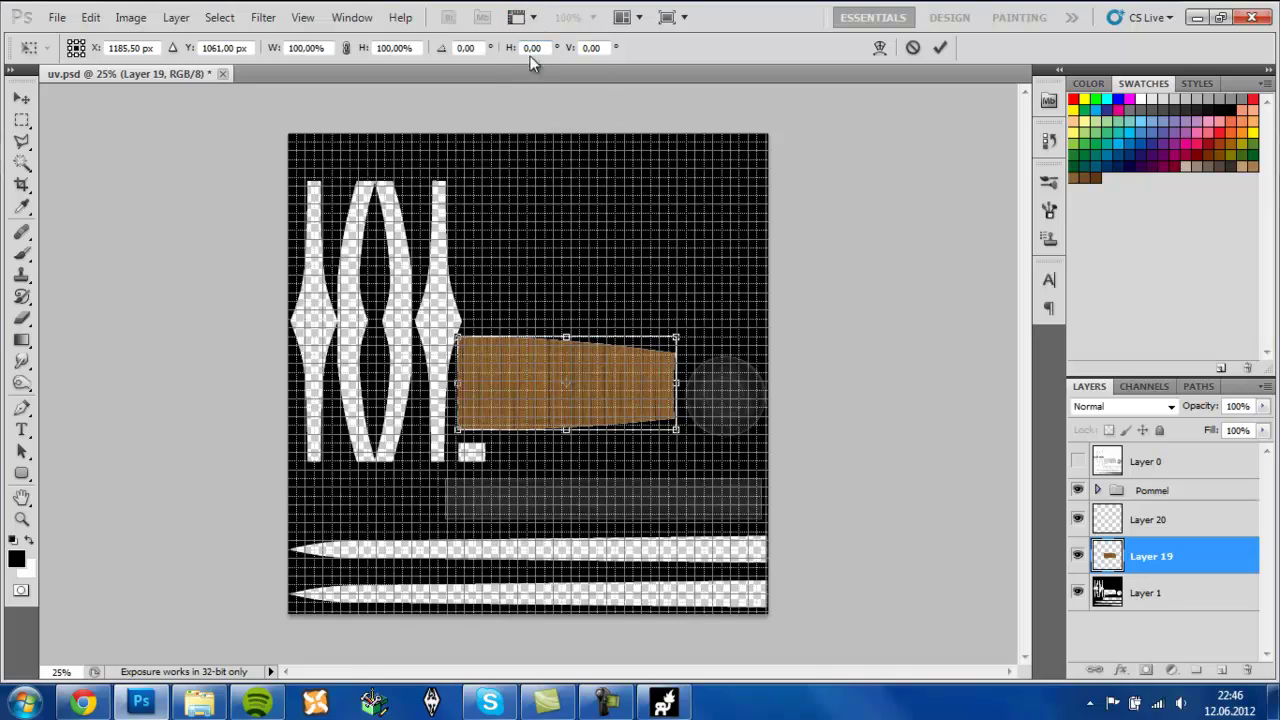
click(302, 17)
mouse_move(314, 291)
click(534, 423)
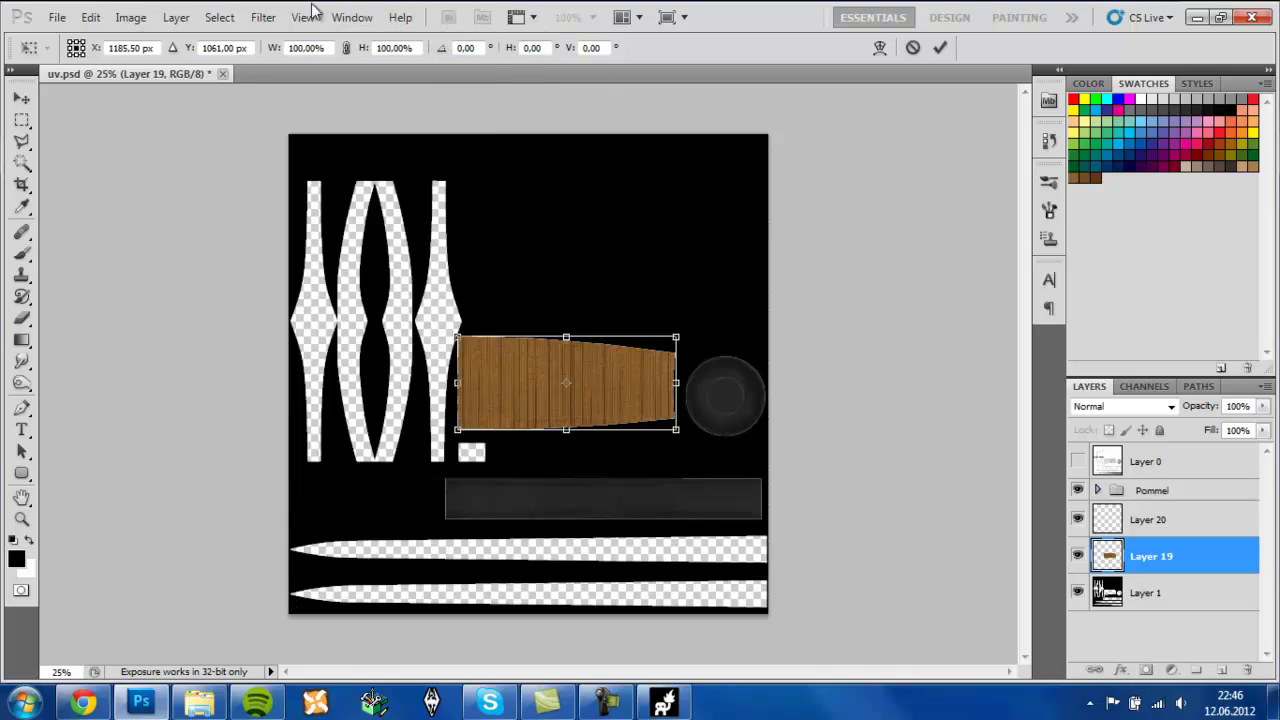
- Show the document grid over the texture
click(302, 17)
mouse_move(394, 300)
click(520, 347)
- Warp the grip texture on Layer 19, adjusting its upper edge and pulling the corners of its narrow end slightly outward
scroll(585, 420, up, 2)
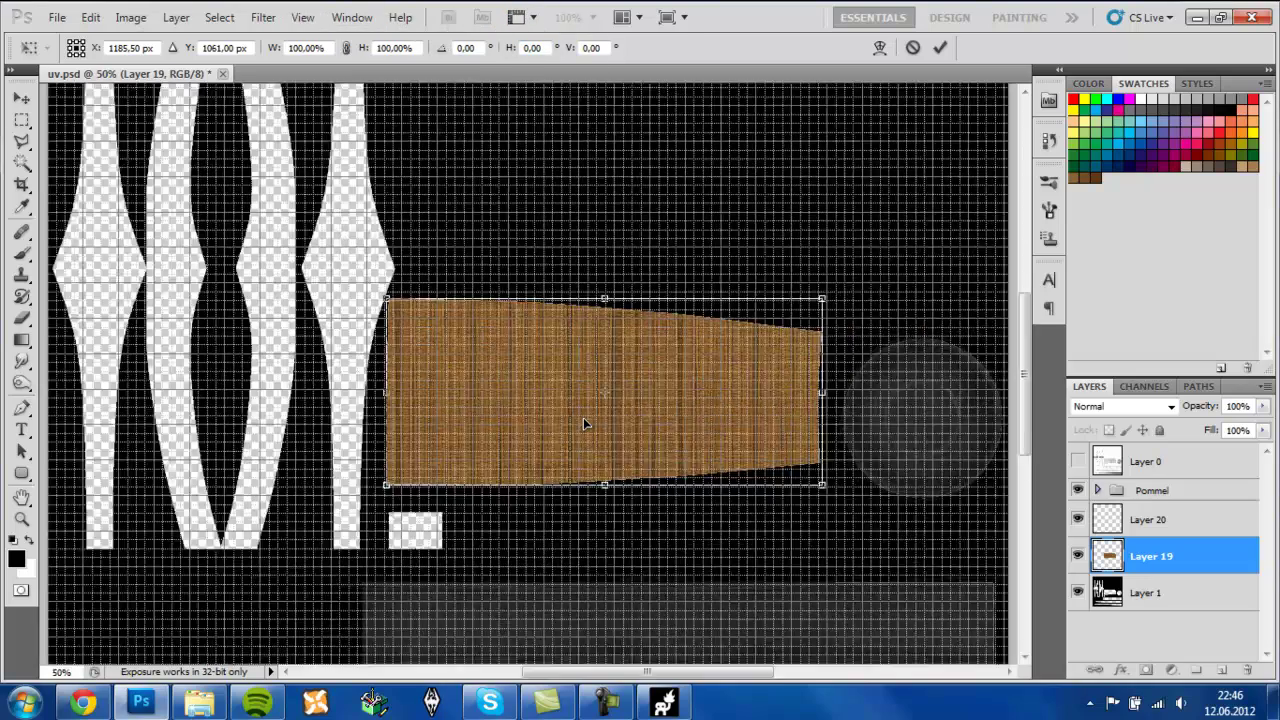
key(ctrl+plus)
key(ctrl+plus)
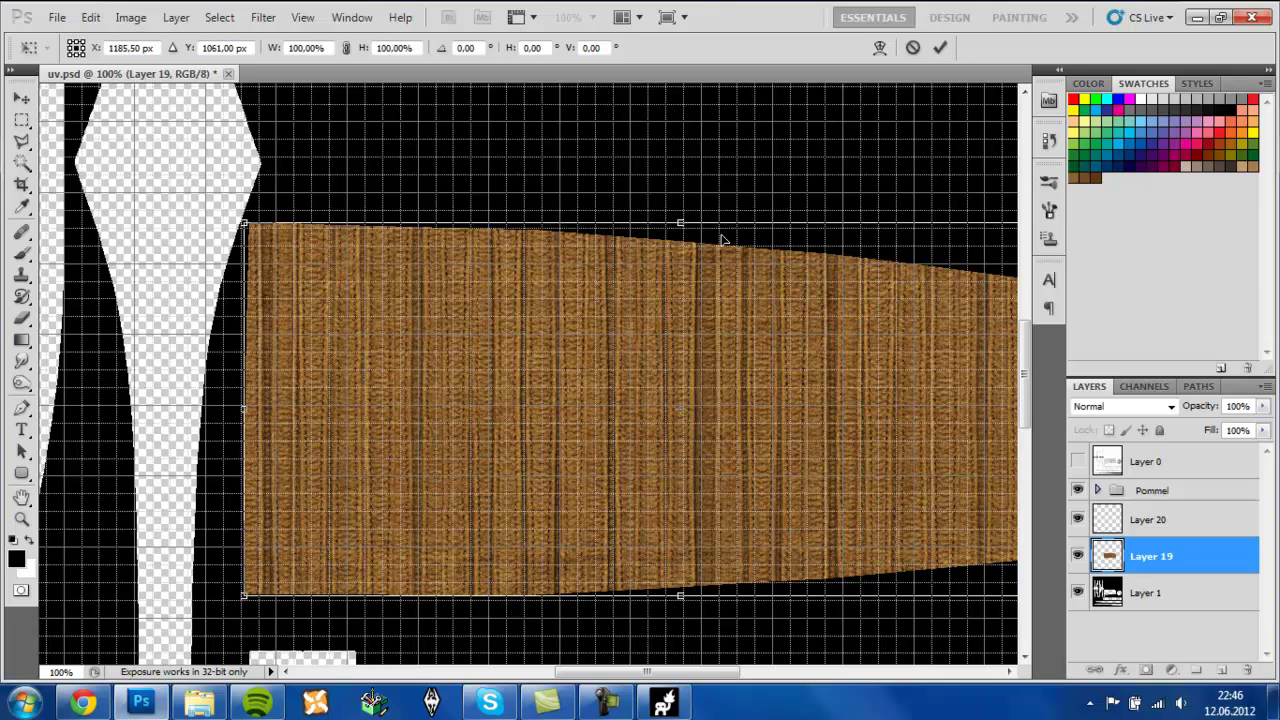
right_click(680, 223)
click(728, 367)
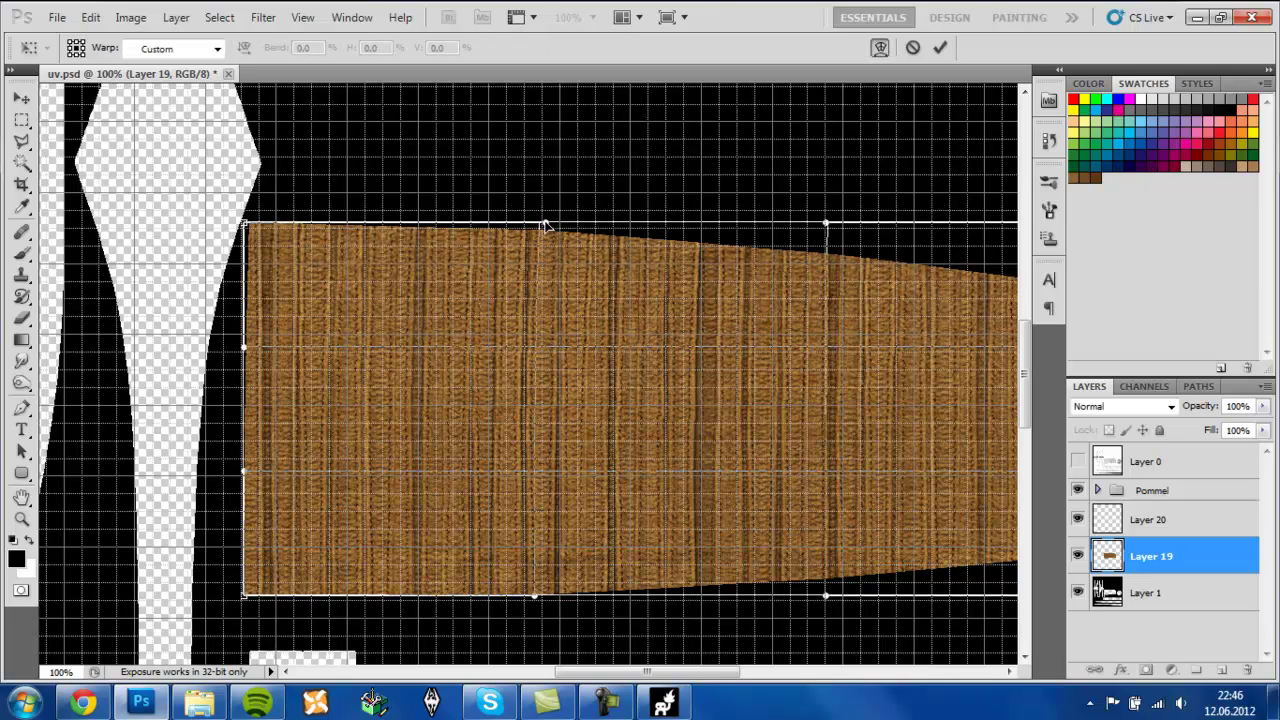
drag(538, 222, 613, 245)
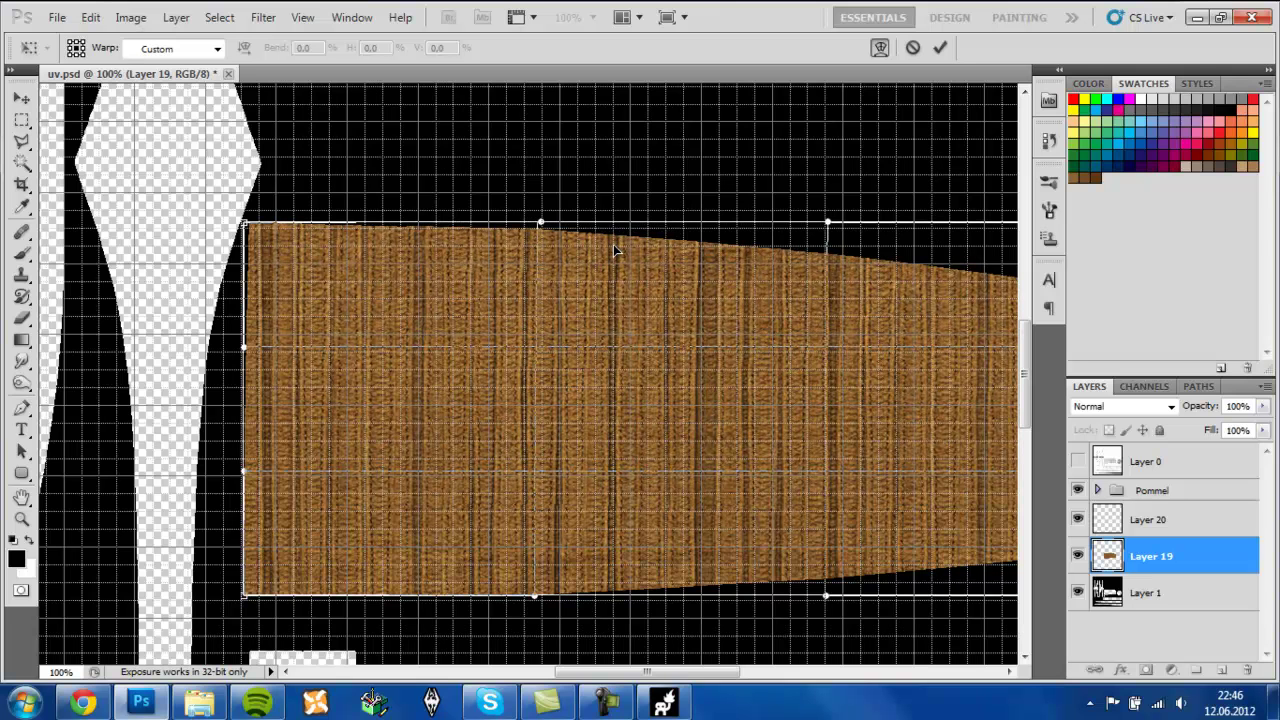
drag(828, 222, 818, 224)
drag(733, 671, 800, 663)
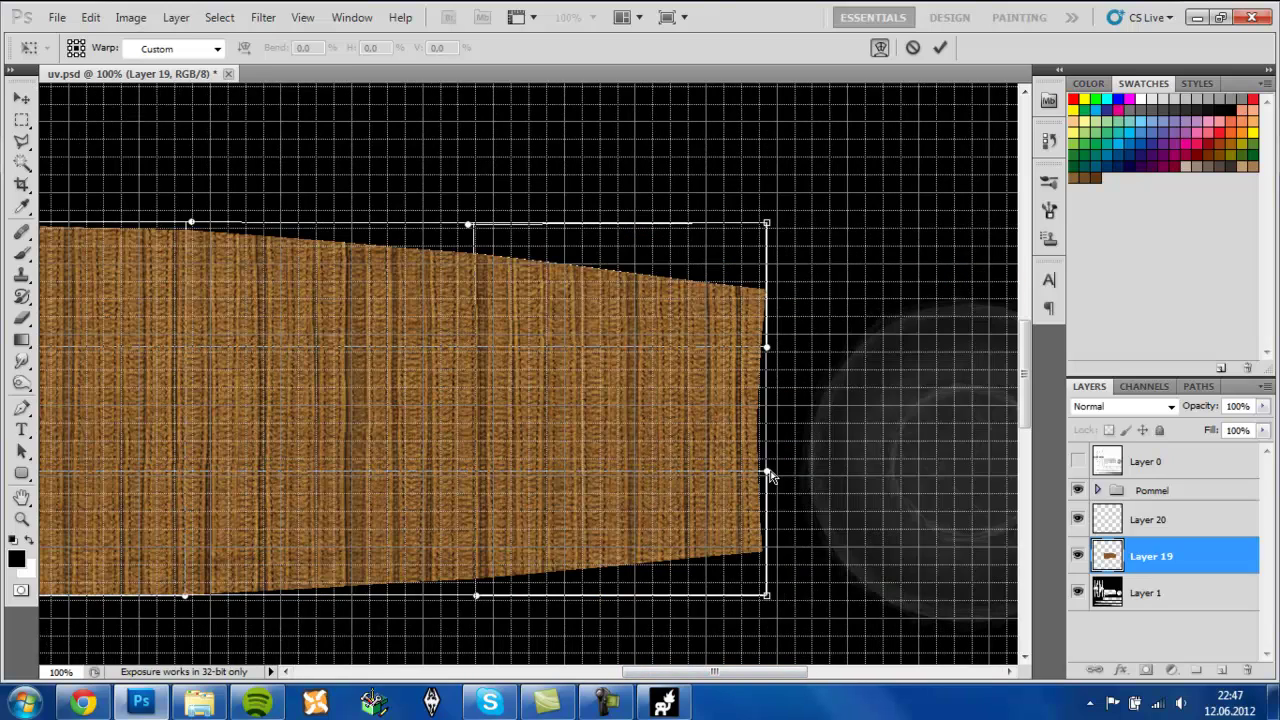
drag(762, 228, 769, 218)
drag(767, 596, 786, 601)
- Pull the corners and edge of the texture's wide end slightly outward and apply the warp
drag(694, 674, 577, 672)
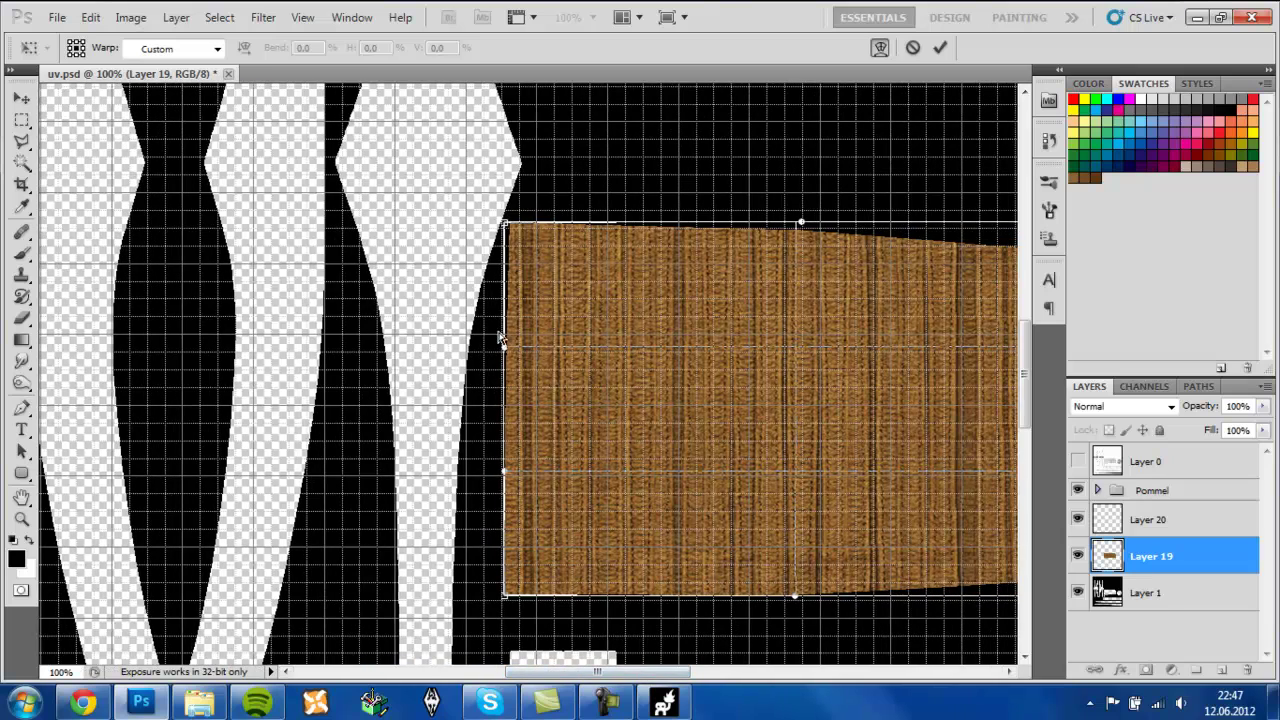
drag(504, 225, 496, 224)
drag(505, 349, 496, 350)
mouse_move(507, 597)
mouse_down()
mouse_move(489, 600)
mouse_move(498, 605)
mouse_up()
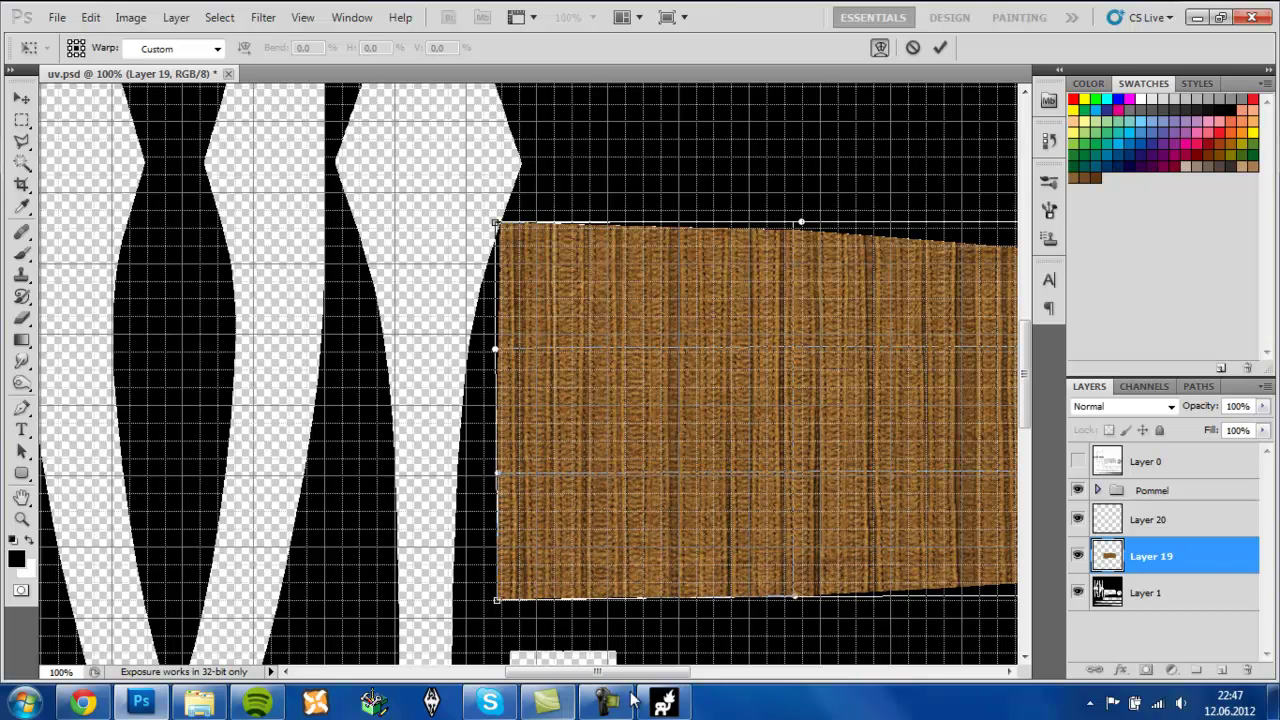
key(Return)
- Hide the document grid and deselect Layer 19
click(516, 17)
click(536, 54)
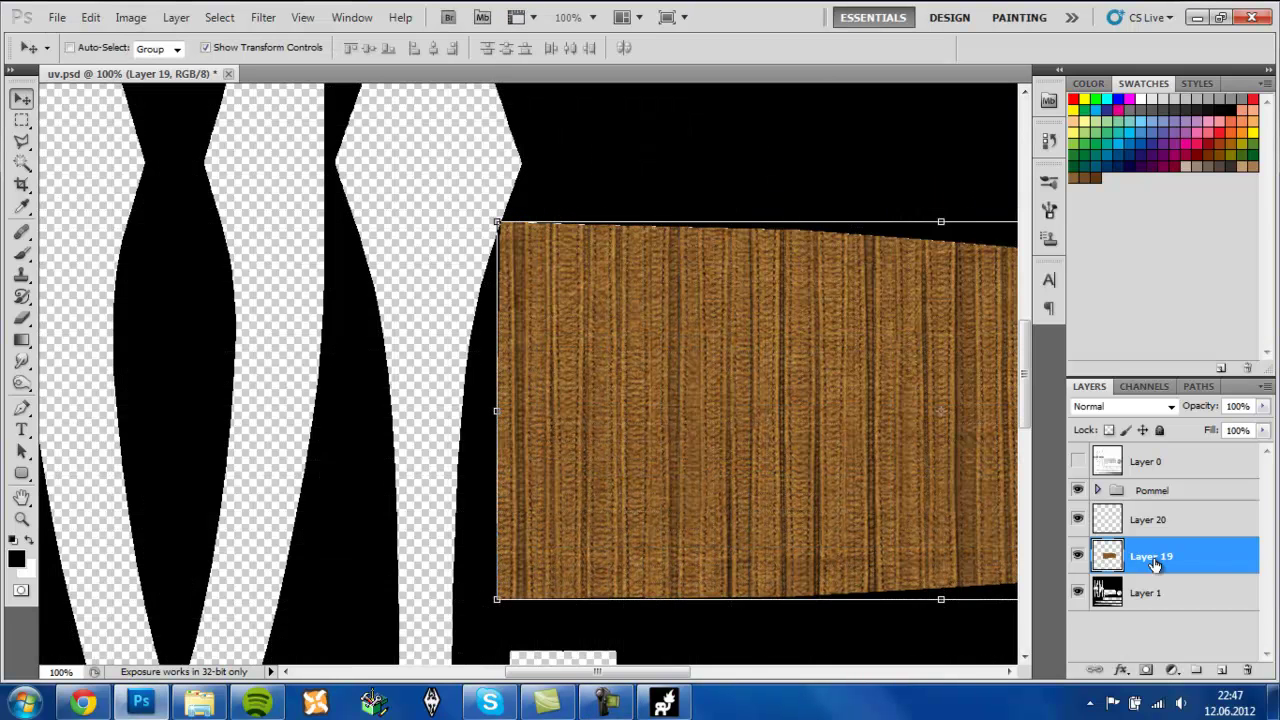
click(1160, 630)
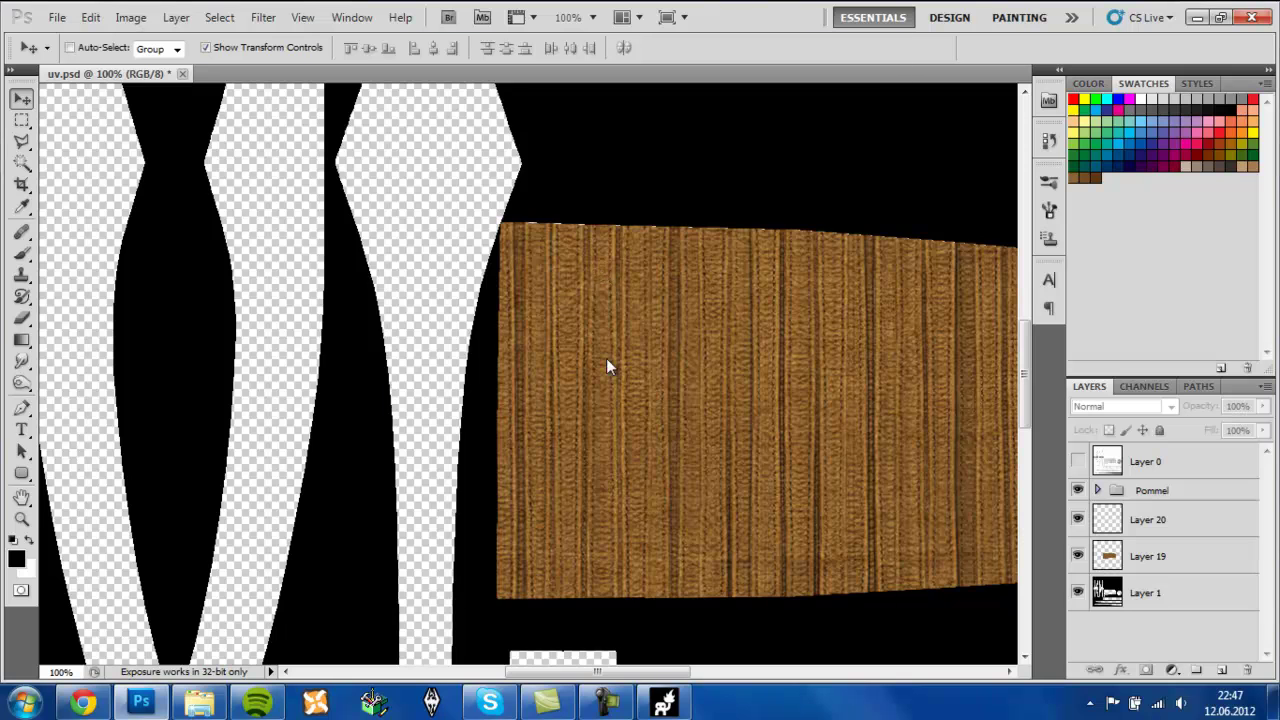
- Save a PNG copy of the layout over uv.png and reapply the Default material to the sword in Silo
key(ctrl+shift+s)
click(605, 402)
click(591, 603)
key(Return)
key(Left)
key(Return)
click(680, 233)
click(588, 710)
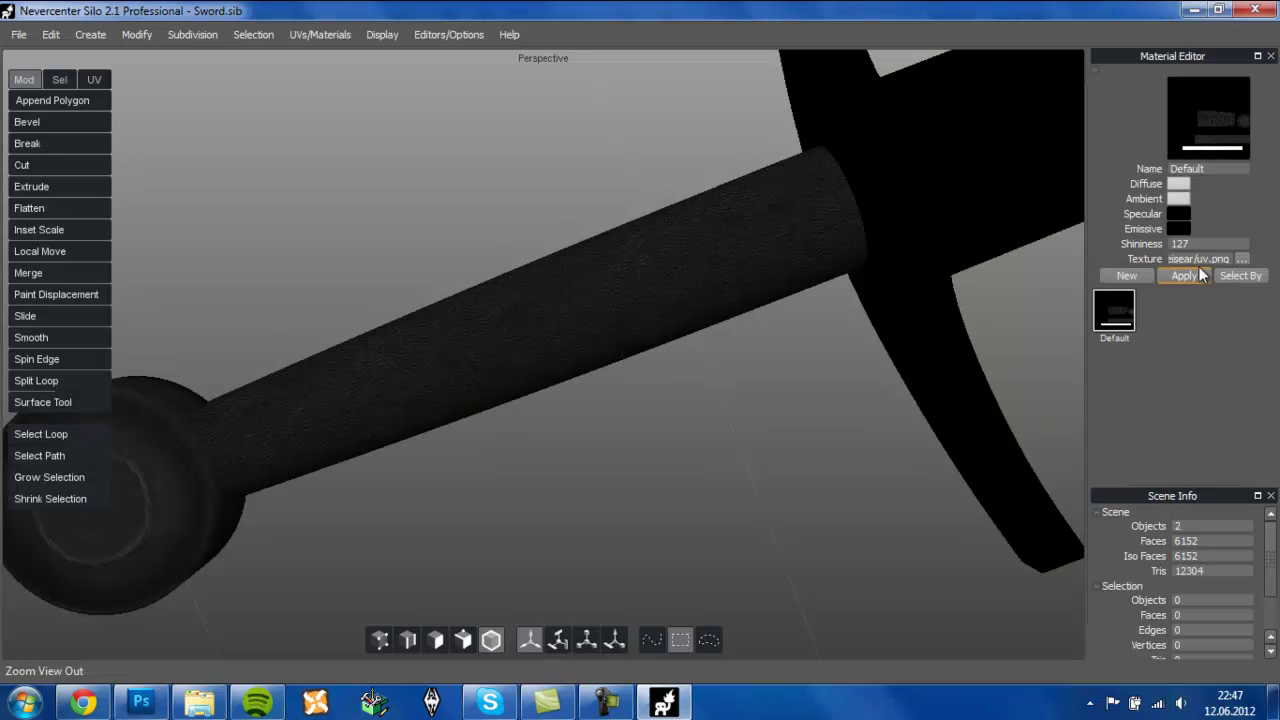
click(1186, 276)
- Examine the striped texture around the sword's grip from different distances and angles
scroll(737, 339, up, 5)
scroll(758, 409, down, 10)
scroll(824, 433, up, 5)
drag(719, 286, 861, 249)
scroll(824, 433, down, 3)
scroll(802, 29, down, 4)
scroll(842, 130, up, 5)
scroll(861, 249, down, 3)
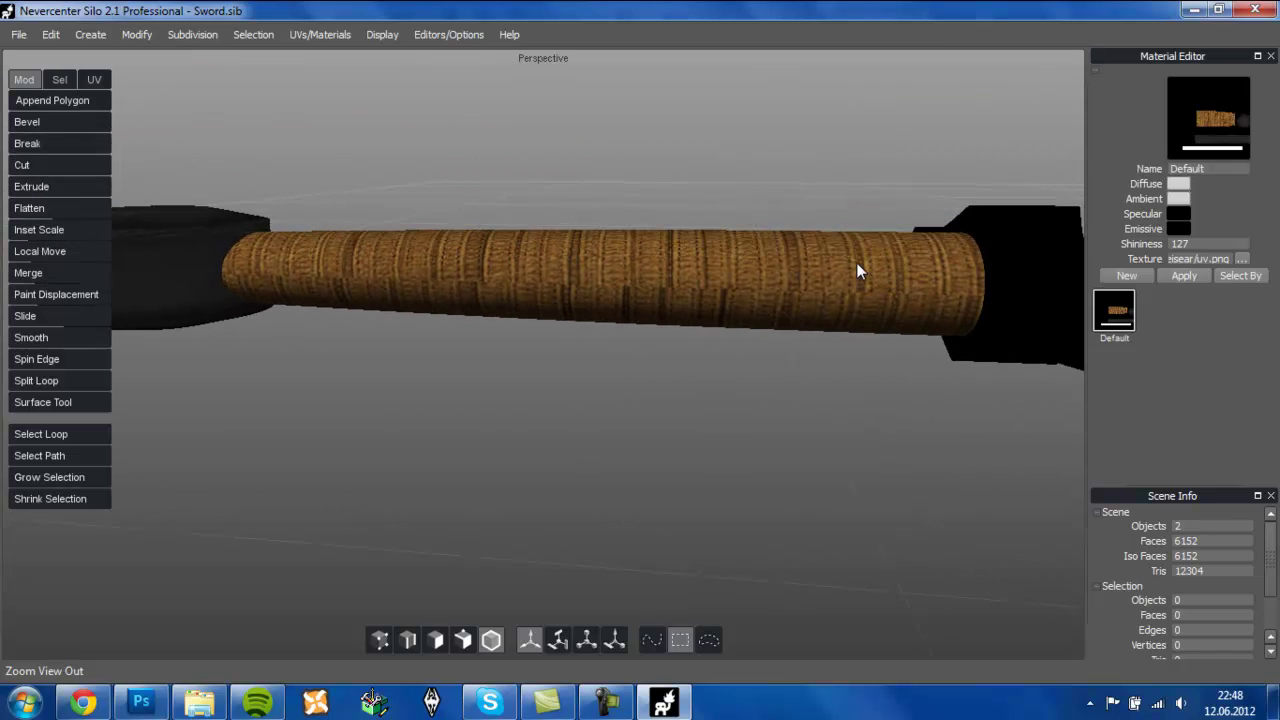
- Switch to Photoshop and copy the upper half of the grip texture from Layer 19 onto Layer 20
click(141, 702)
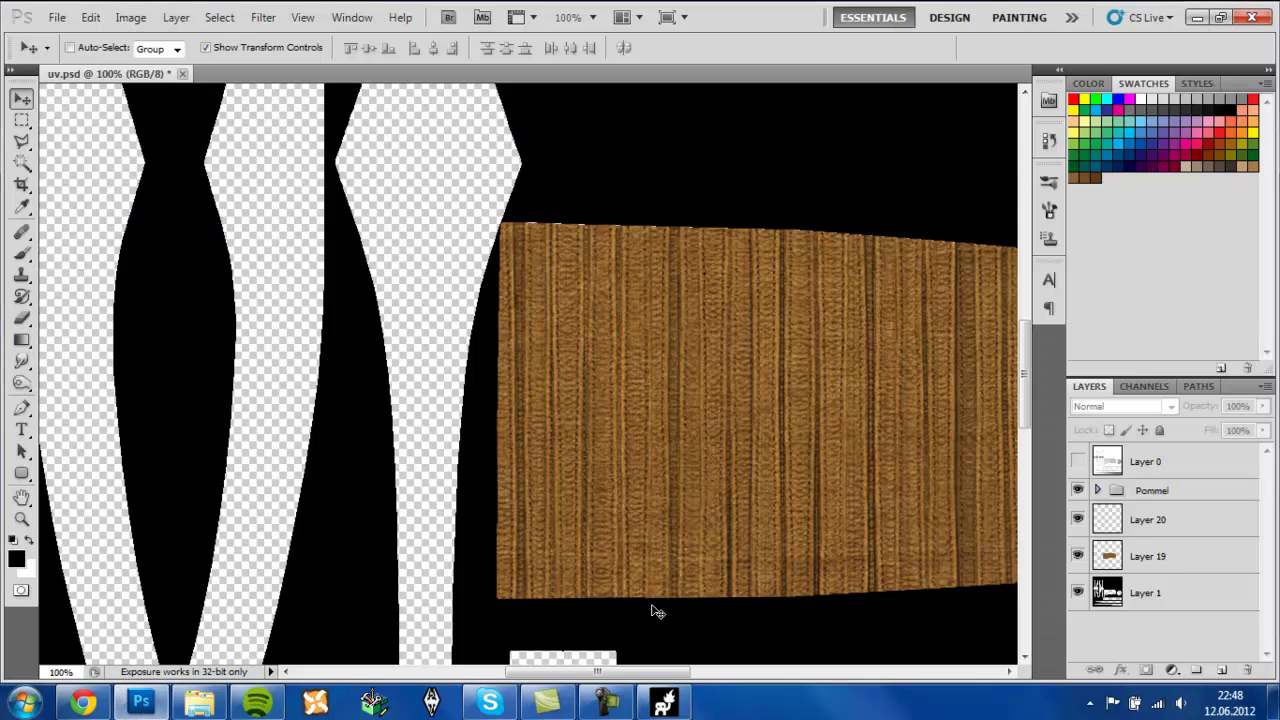
key(ctrl+minus)
scroll(651, 611, right, 3)
key(m)
drag(355, 260, 969, 401)
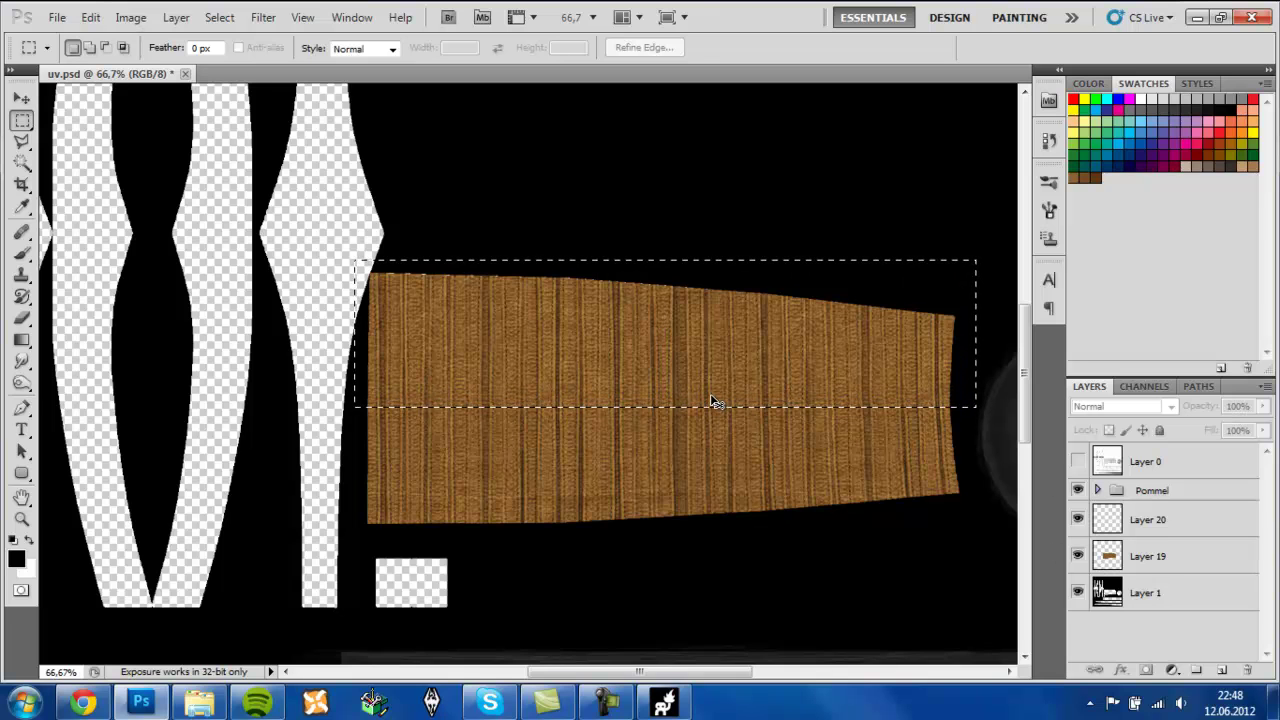
click(1145, 520)
click(1152, 560)
click(1150, 528)
key(v)
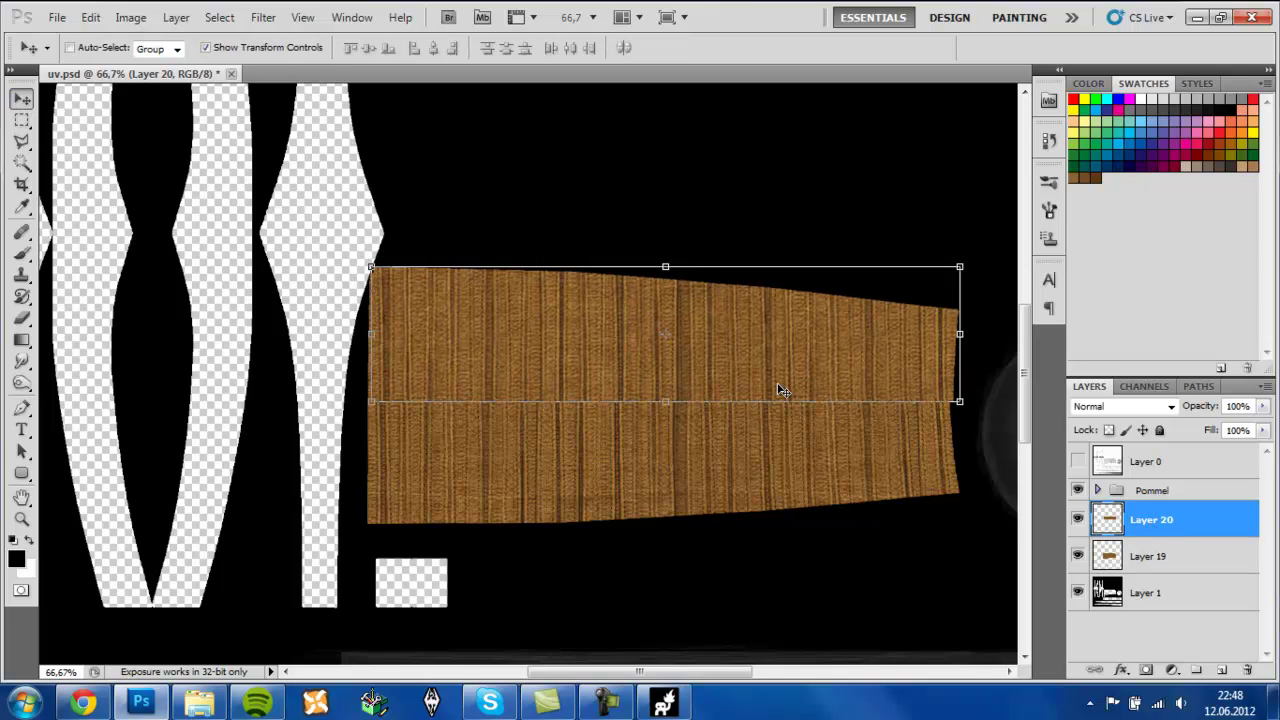
- Flip the copied half on Layer 20 vertically and place it over the lower half of the grip
click(775, 391)
key(ctrl+t)
right_click(895, 340)
click(955, 625)
drag(763, 372, 760, 512)
key(Return)
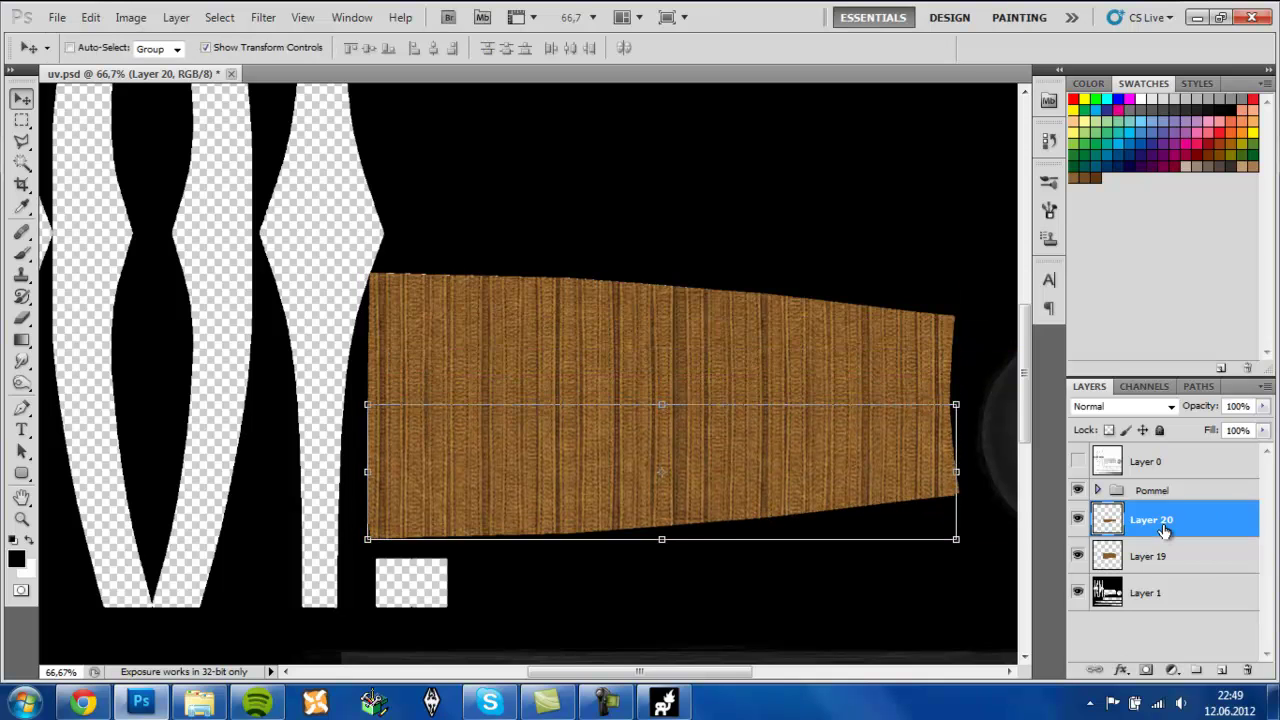
- Save the mirrored layout over uv.png and apply the refreshed Default material in Silo
ctrl+click(1163, 530)
key(ctrl+shift+s)
click(650, 402)
click(612, 602)
click(852, 381)
click(640, 284)
click(662, 239)
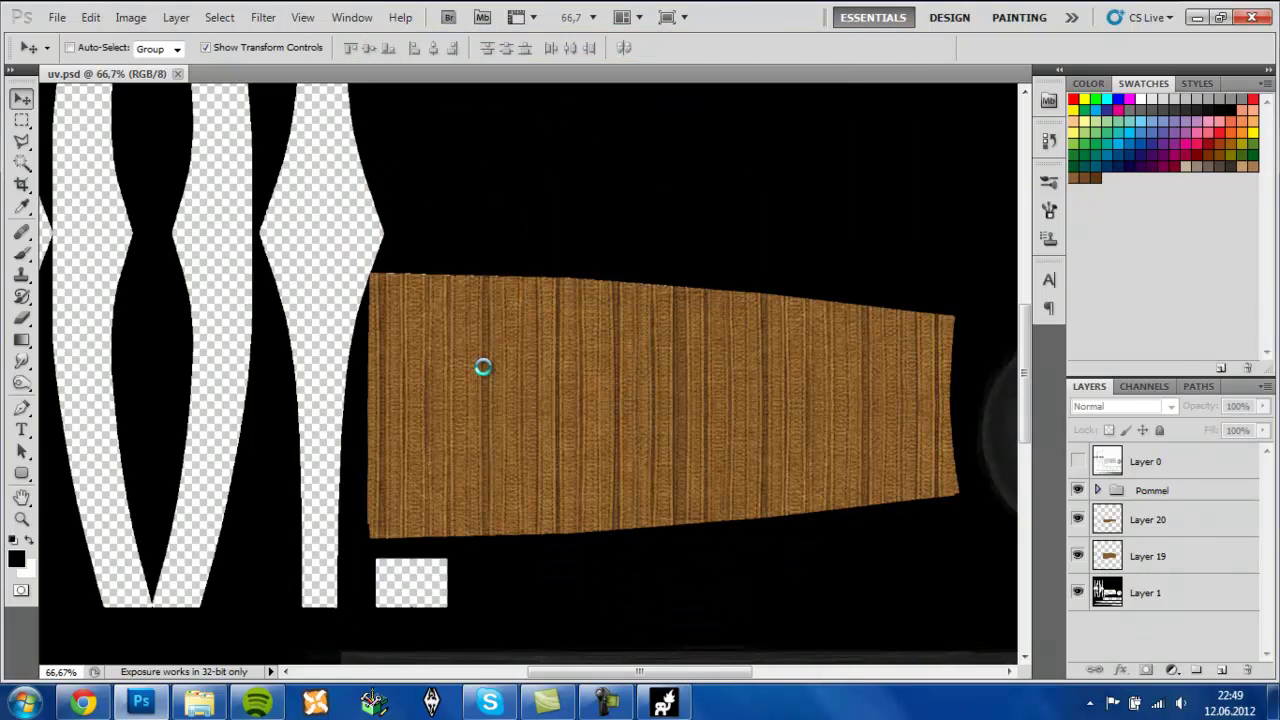
key(alt+Tab)
click(1183, 275)
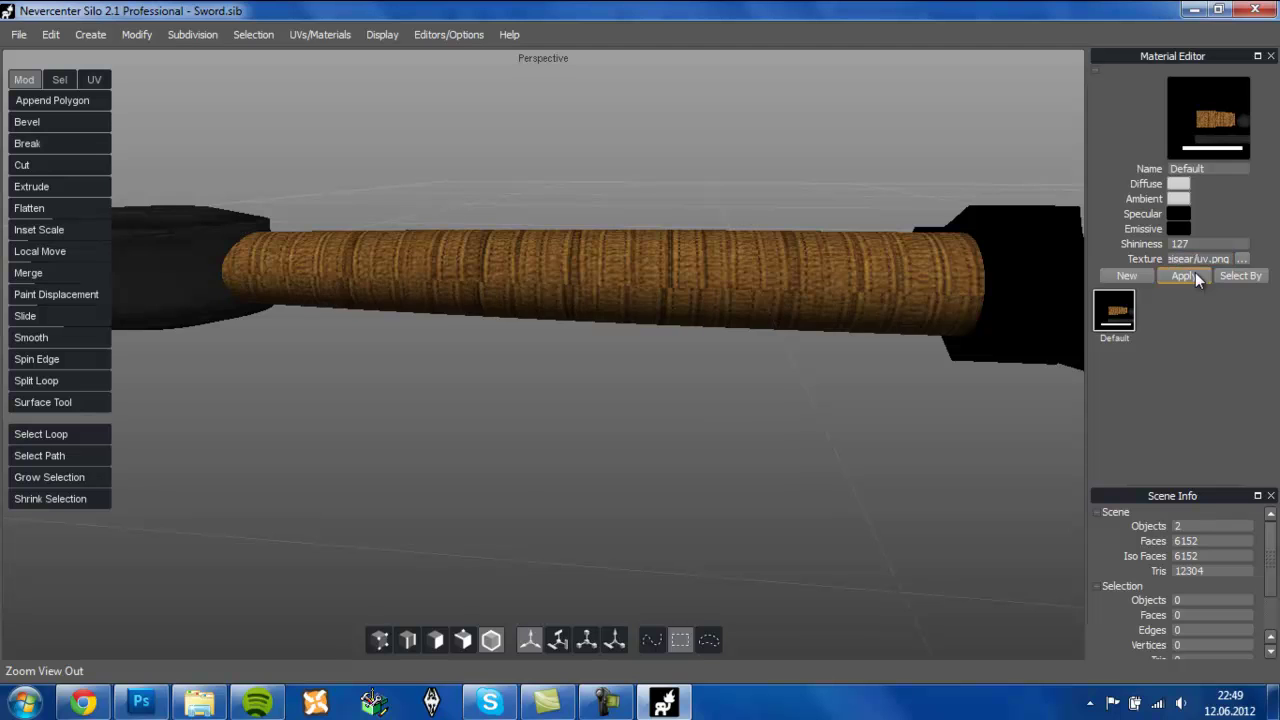
- Inspect how the mirrored stripes meet at the seam along the grip, from the pommel to the guard
scroll(883, 324, up, 5)
scroll(979, 326, down, 4)
scroll(985, 325, up, 4)
scroll(976, 327, down, 1)
drag(974, 319, 1200, 338)
drag(493, 335, 723, 335)
scroll(723, 335, up, 2)
scroll(561, 420, down, 1)
scroll(561, 420, down, 3)
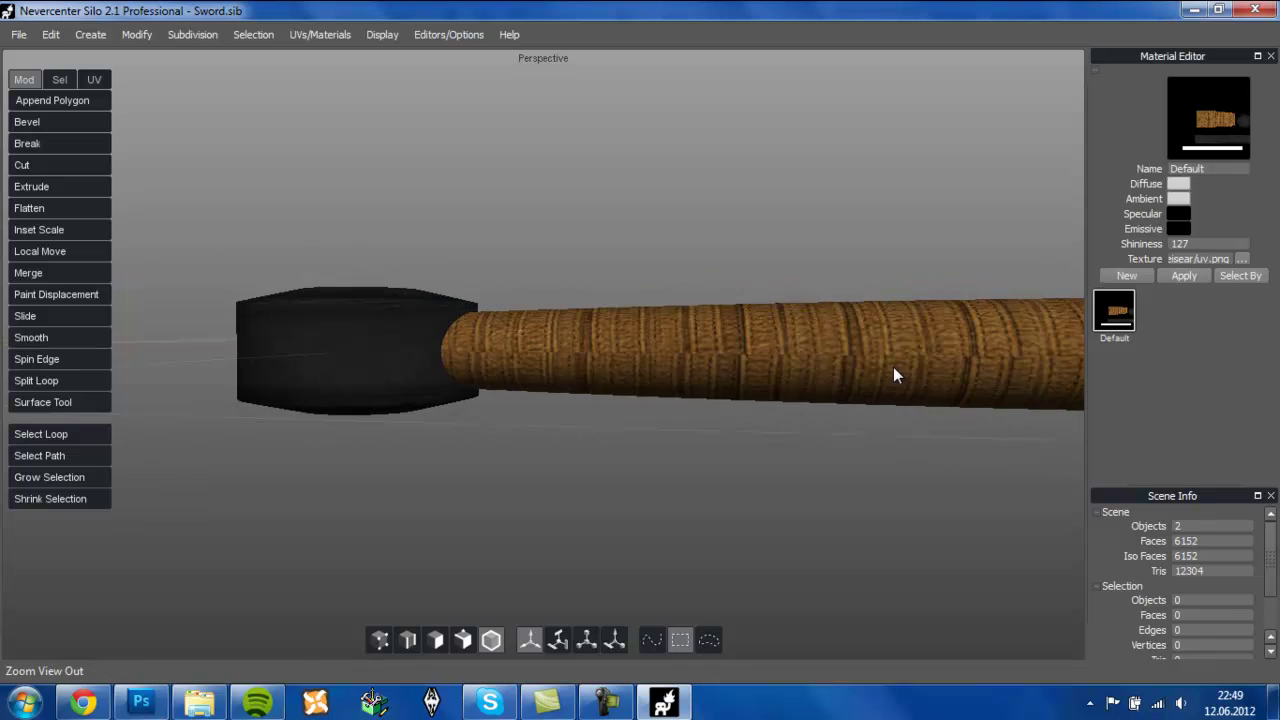
drag(889, 365, 427, 359)
- Switch to Photoshop and try to warp the wide end of the lower grip half on Layer 20 downward
key(alt+Tab)
click(1162, 524)
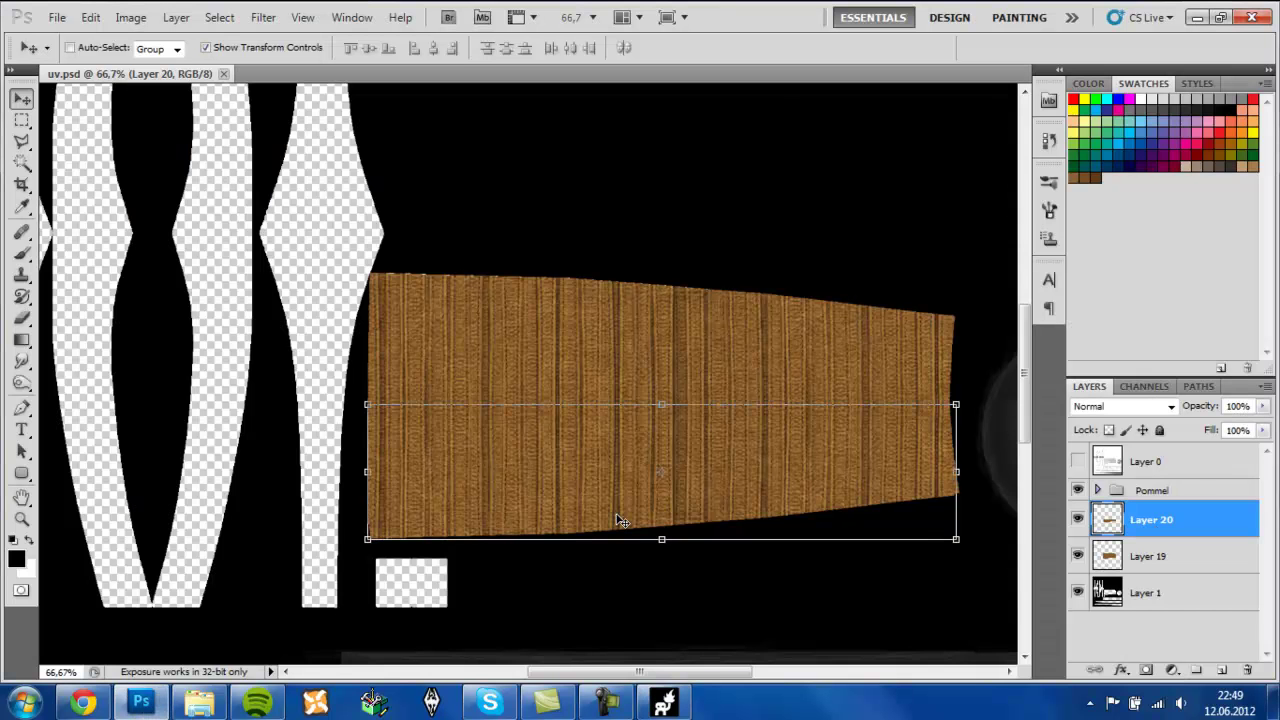
right_click(659, 533)
click(690, 370)
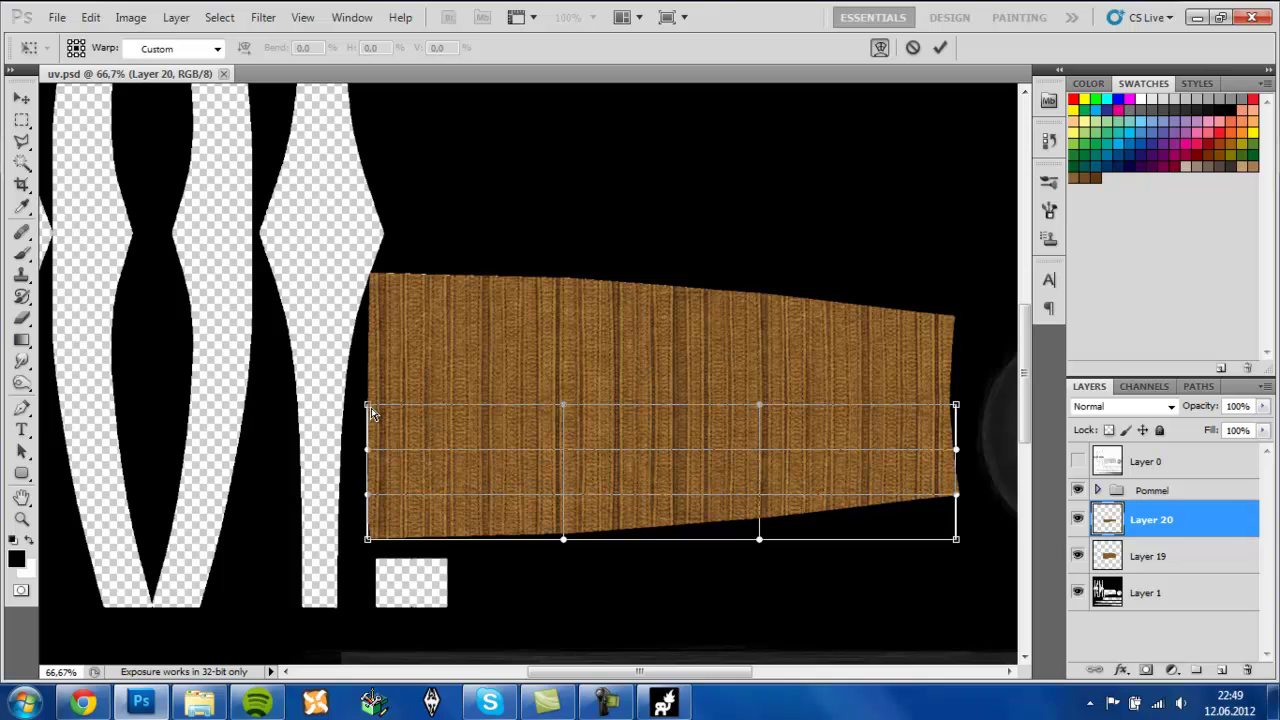
drag(368, 539, 351, 549)
key(ctrl+z)
drag(563, 540, 535, 555)
mouse_move(368, 540)
mouse_down()
mouse_move(348, 554)
mouse_move(367, 541)
mouse_up()
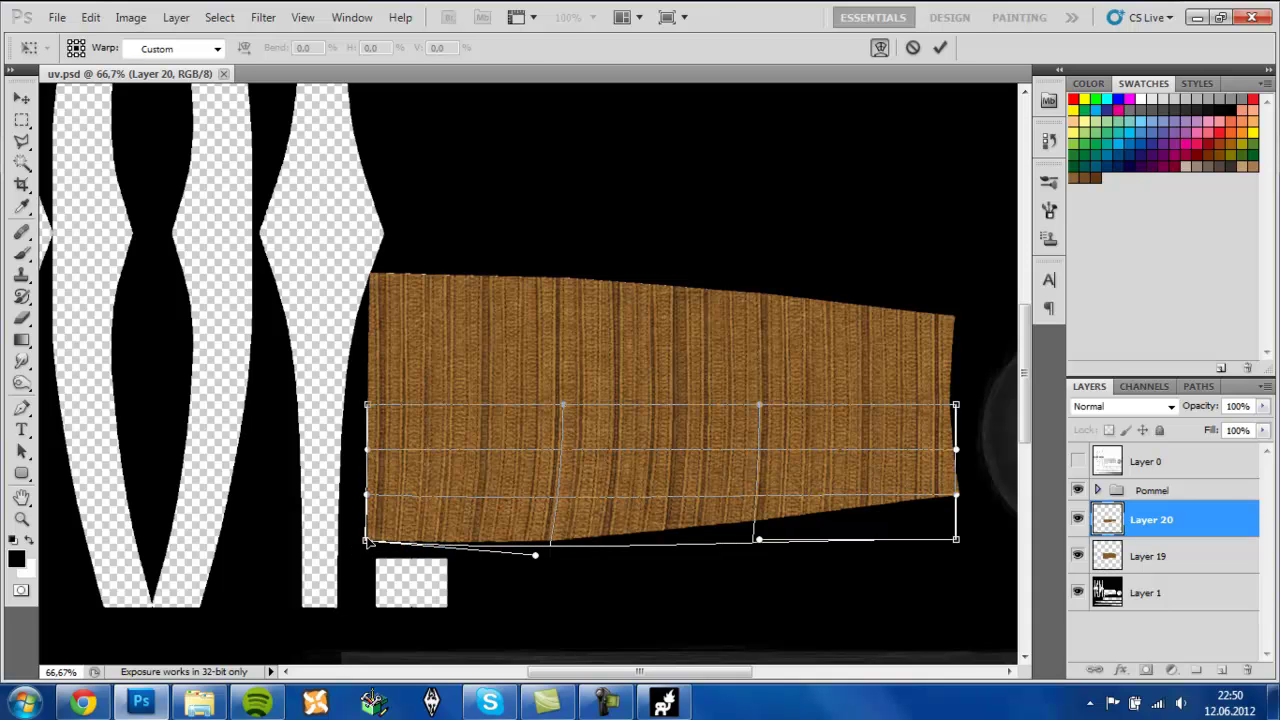
key(Return)
ctrl+click(1184, 511)
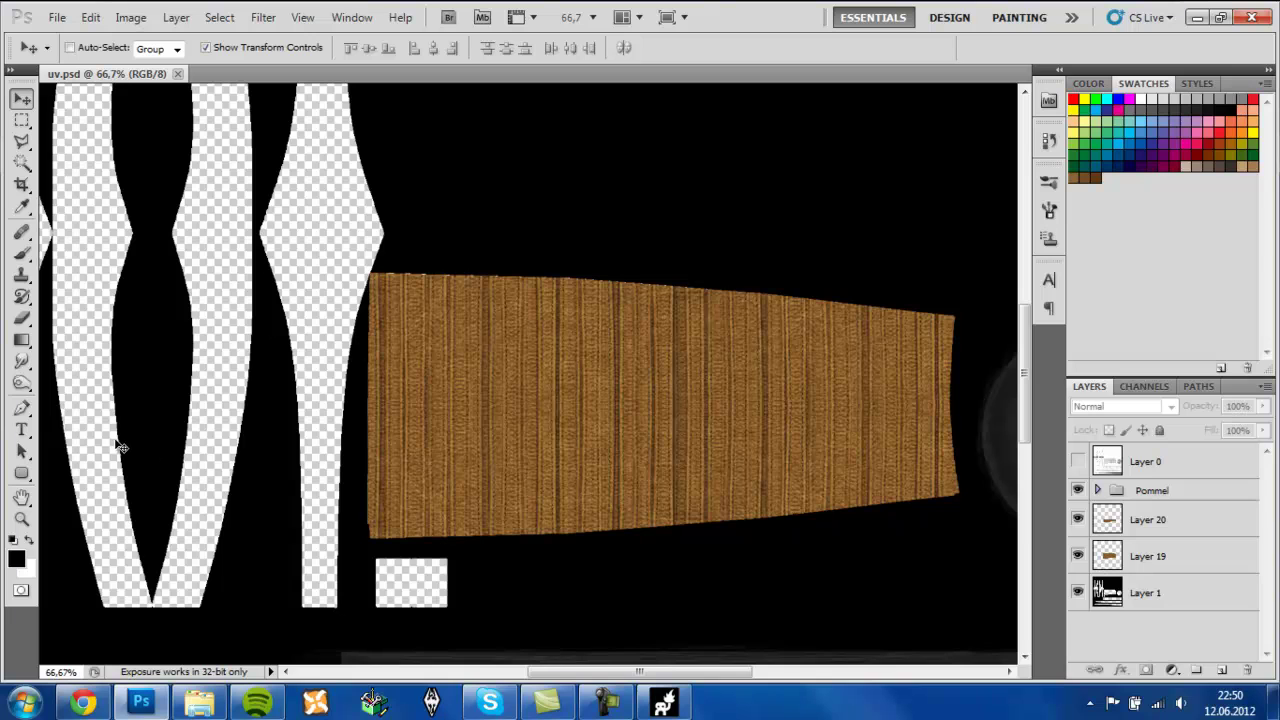
- Switch to Silo and select strips of faces along the grip's seam in face mode
click(663, 700)
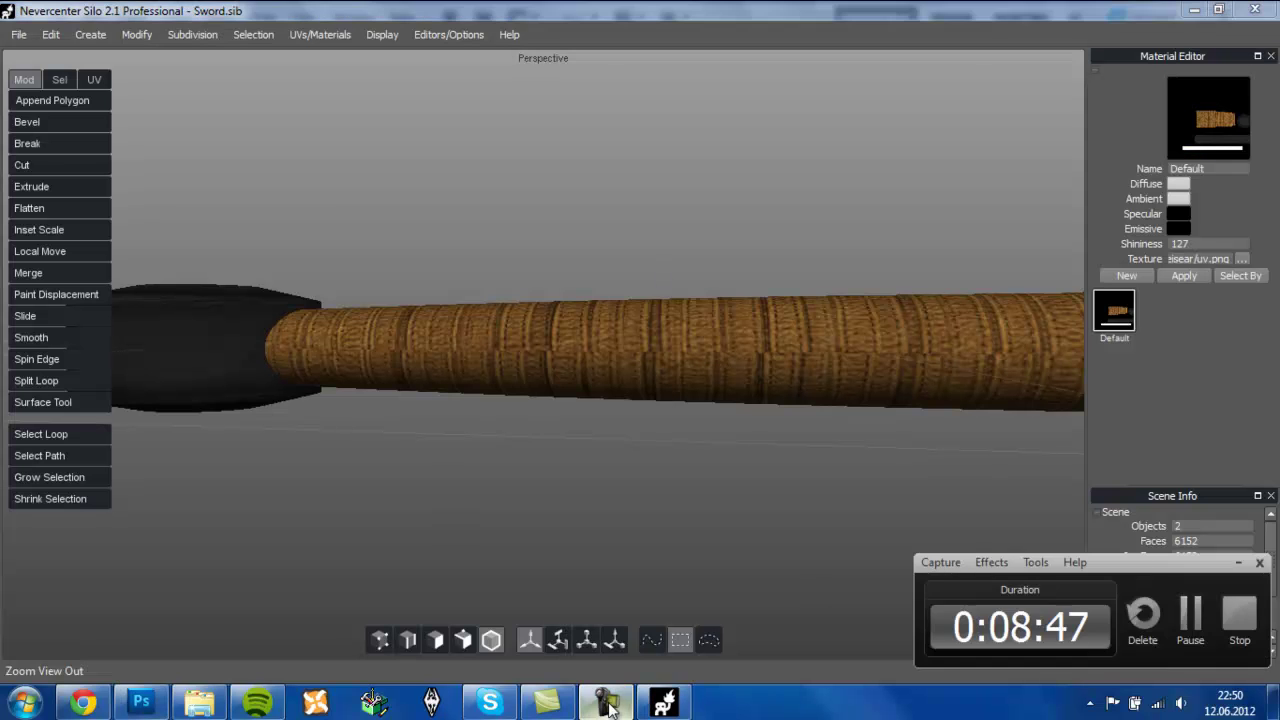
drag(785, 432, 718, 386)
click(435, 640)
double_click(467, 353)
click(468, 356)
double_click(468, 368)
click(468, 368)
mouse_move(525, 366)
mouse_down()
mouse_move(672, 343)
mouse_move(402, 337)
mouse_up()
click(671, 342)
- Show the UV layout full size and select the grip's entire UV island
key(space)
key(space)
scroll(760, 312, up, 10)
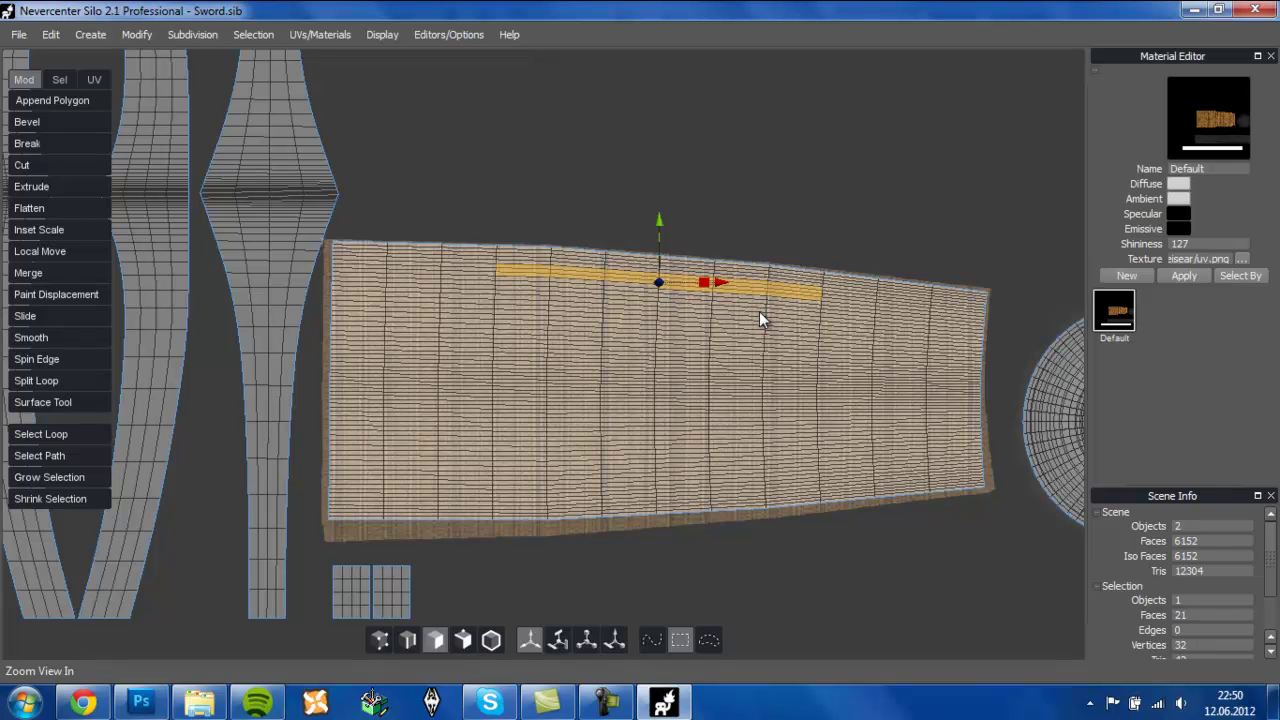
scroll(759, 311, down, 1)
drag(904, 426, 833, 422)
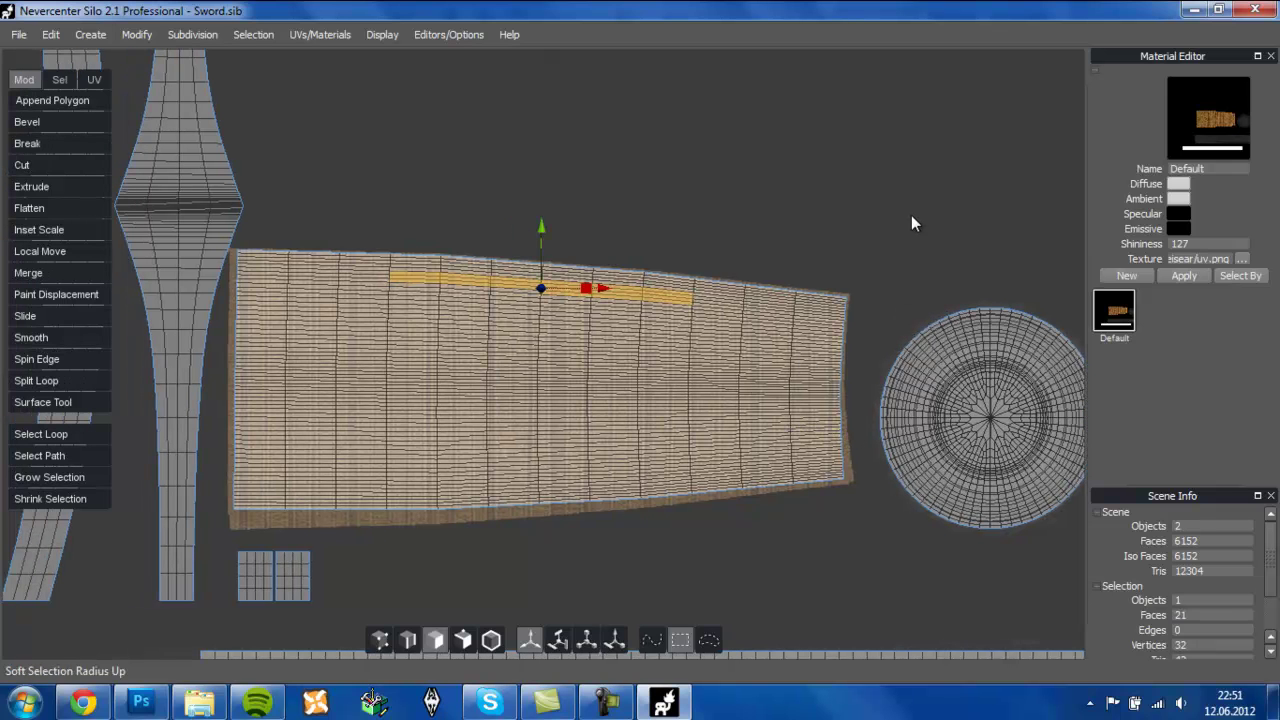
double_click(390, 401)
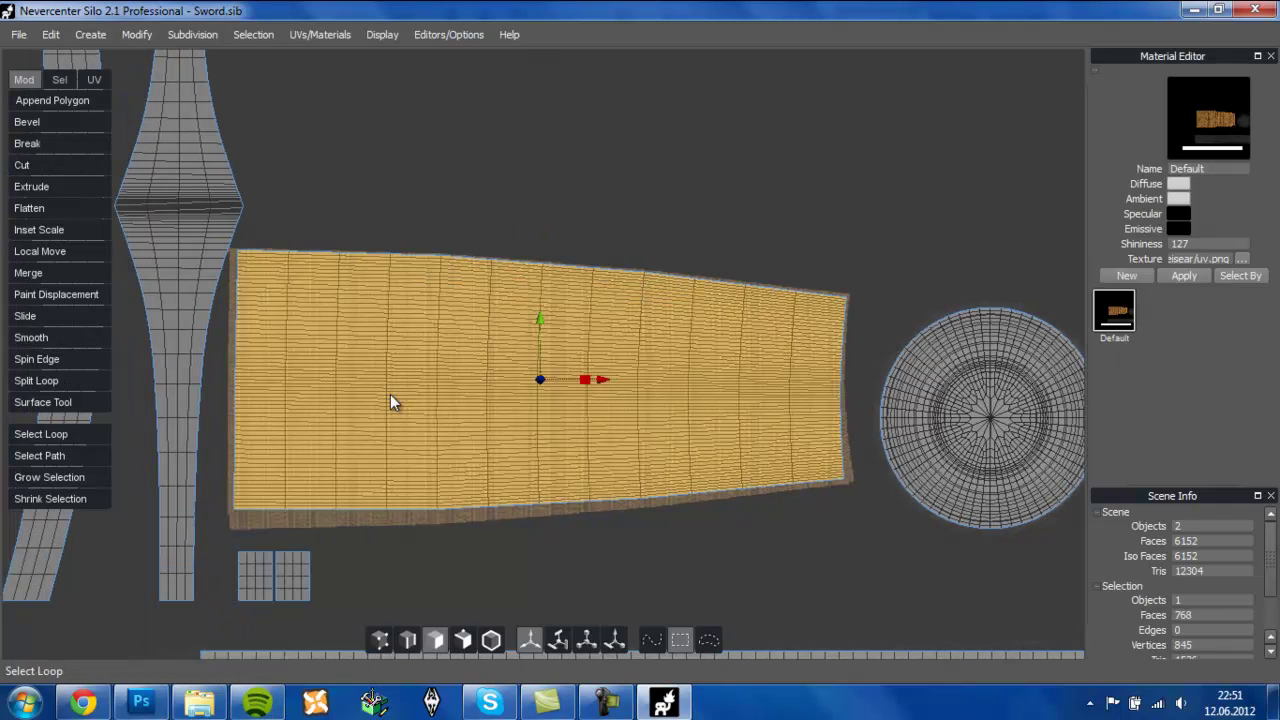
- Move the grip's UV island slightly downward so that it is centred over the brown texture
drag(471, 477, 503, 466)
click(320, 35)
click(706, 534)
scroll(573, 526, up, 3)
double_click(556, 400)
drag(575, 385, 637, 385)
click(559, 638)
click(536, 638)
click(559, 640)
key(w)
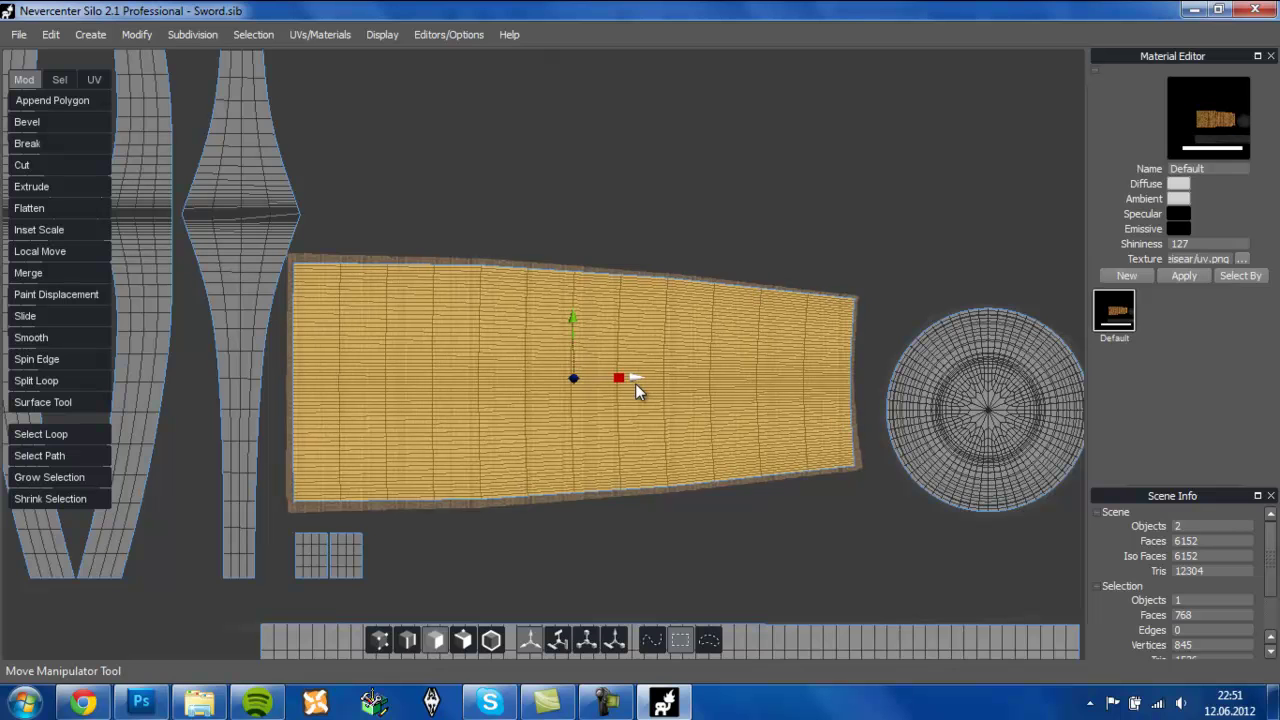
drag(576, 318, 577, 322)
- Return to the perspective view in object mode, inspect the stripes around the grip, and save the scene
key(space)
key(space)
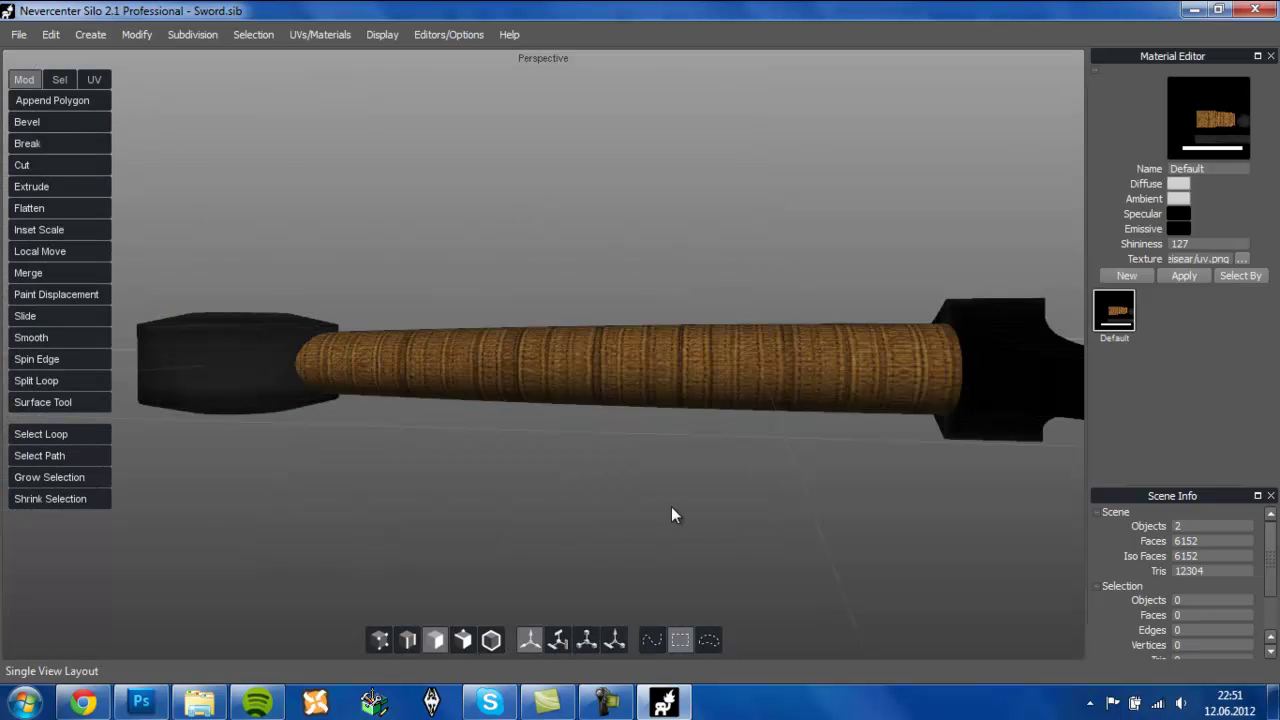
scroll(671, 506, up, 3)
drag(671, 506, 812, 331)
click(491, 641)
mouse_move(561, 545)
mouse_down()
mouse_move(576, 560)
mouse_move(578, 547)
mouse_up()
scroll(642, 426, down, 3)
scroll(629, 411, up, 5)
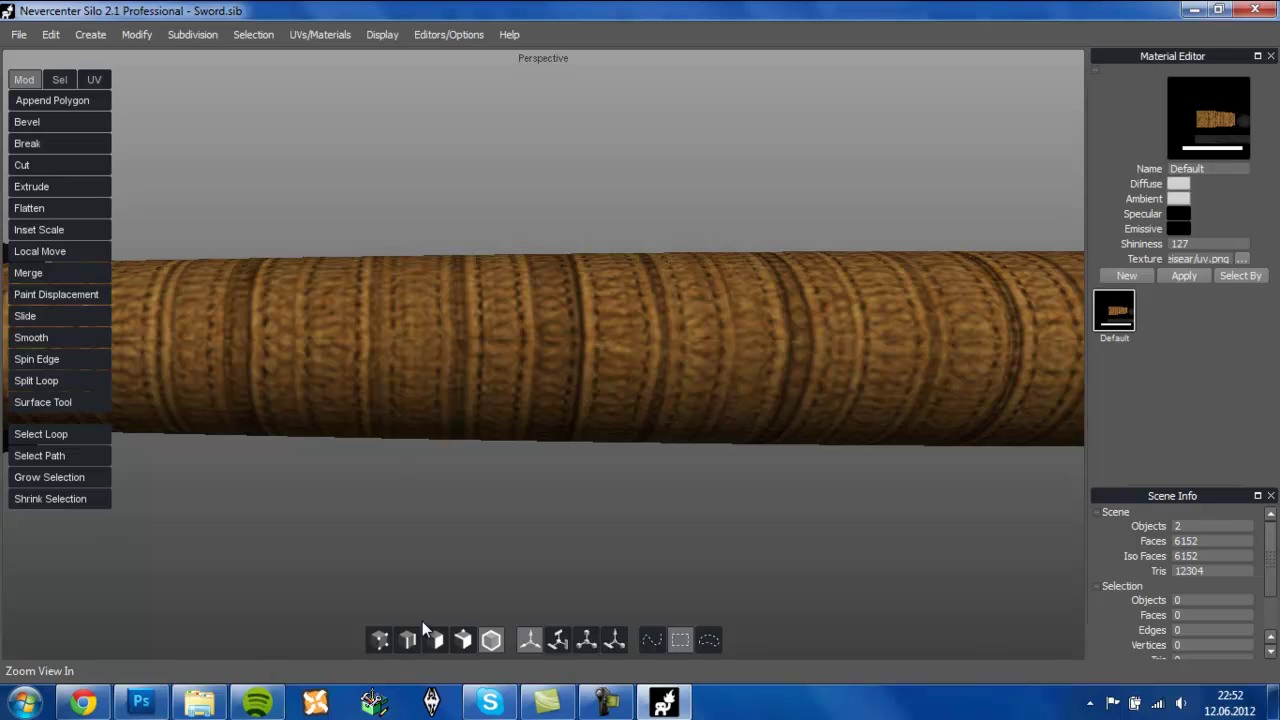
key(ctrl+s)
- Switch to Photoshop and merge Layer 20 down into Layer 19
key(alt+Tab)
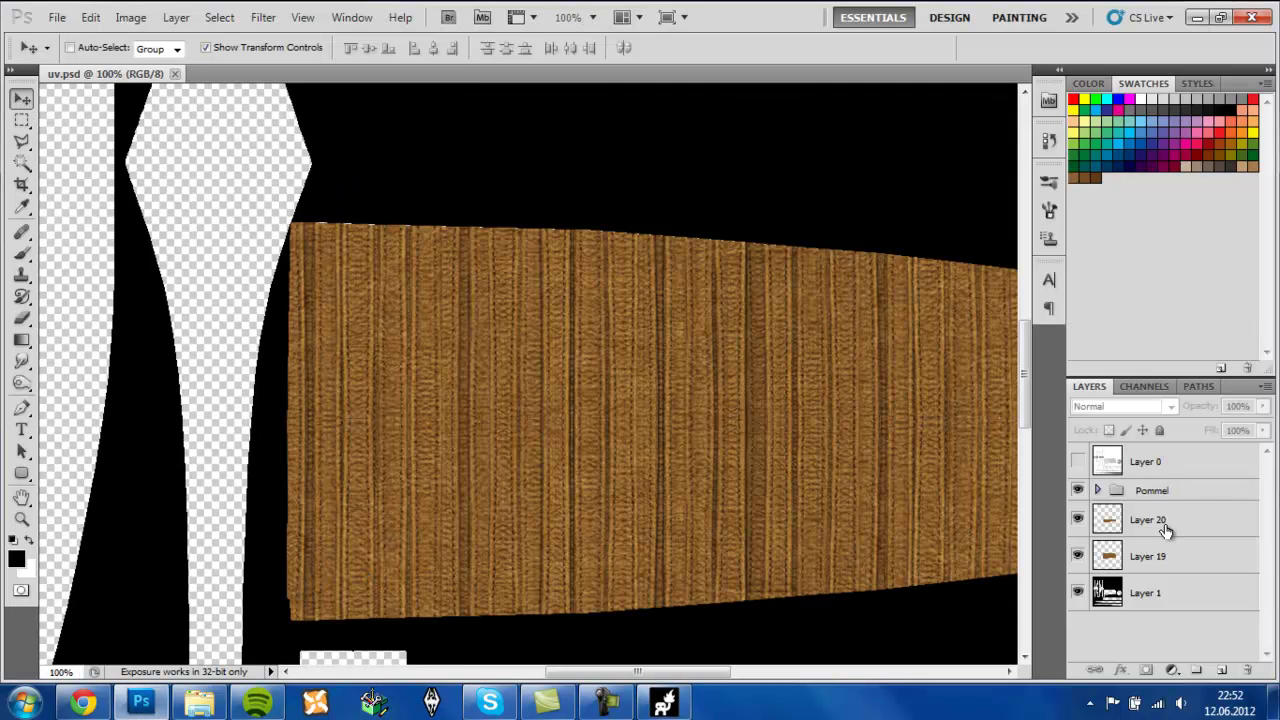
click(1165, 528)
right_click(1177, 522)
click(1108, 457)
- Add a new blank layer above Layer 19 in Normal mode and activate the Brush tool
key(ctrl+shift+n)
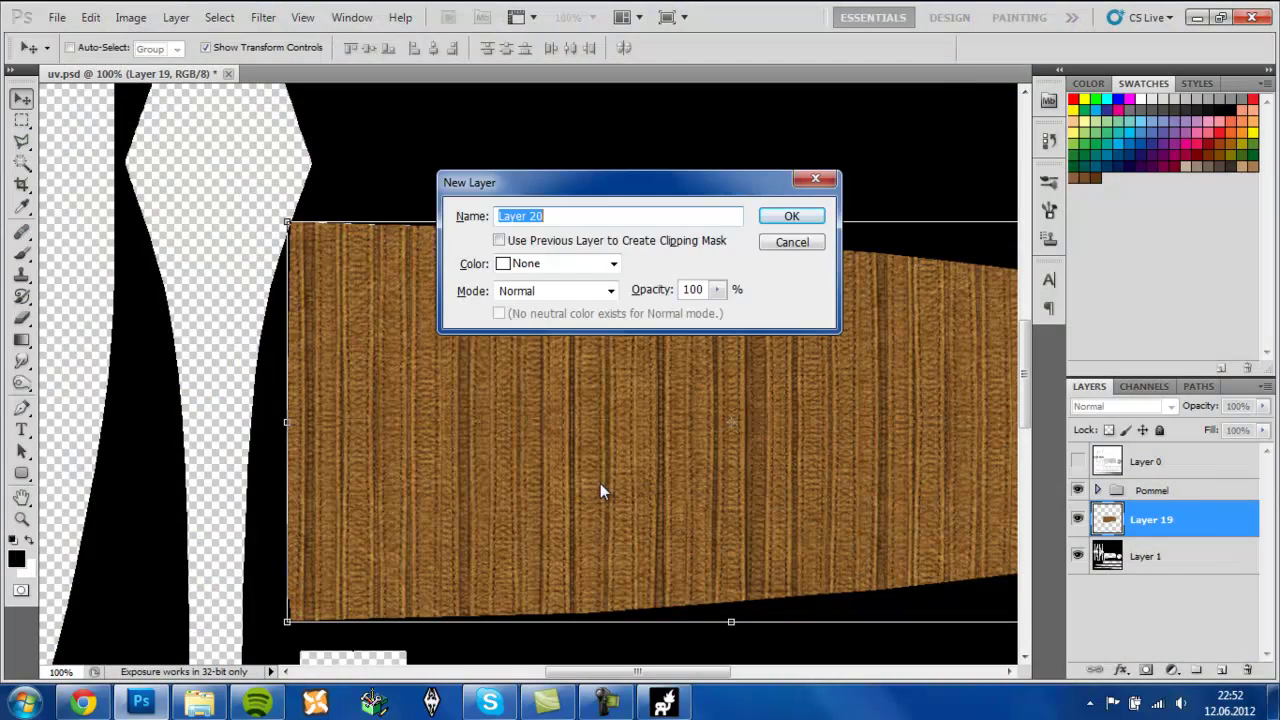
key(Return)
key(b)
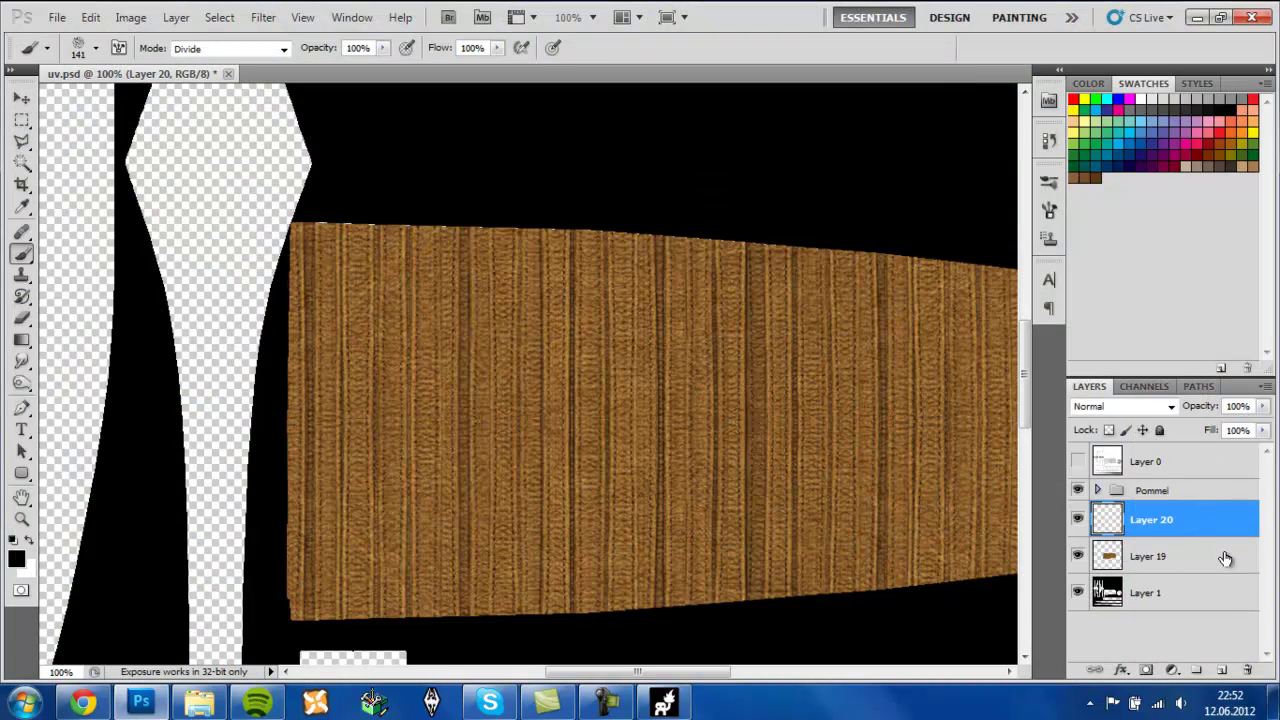
- Darken the grip texture on Layer 19 with an image adjustment and sharpen it with a filter
click(1226, 558)
click(130, 17)
mouse_move(171, 54)
click(480, 54)
drag(822, 471, 873, 512)
key(Return)
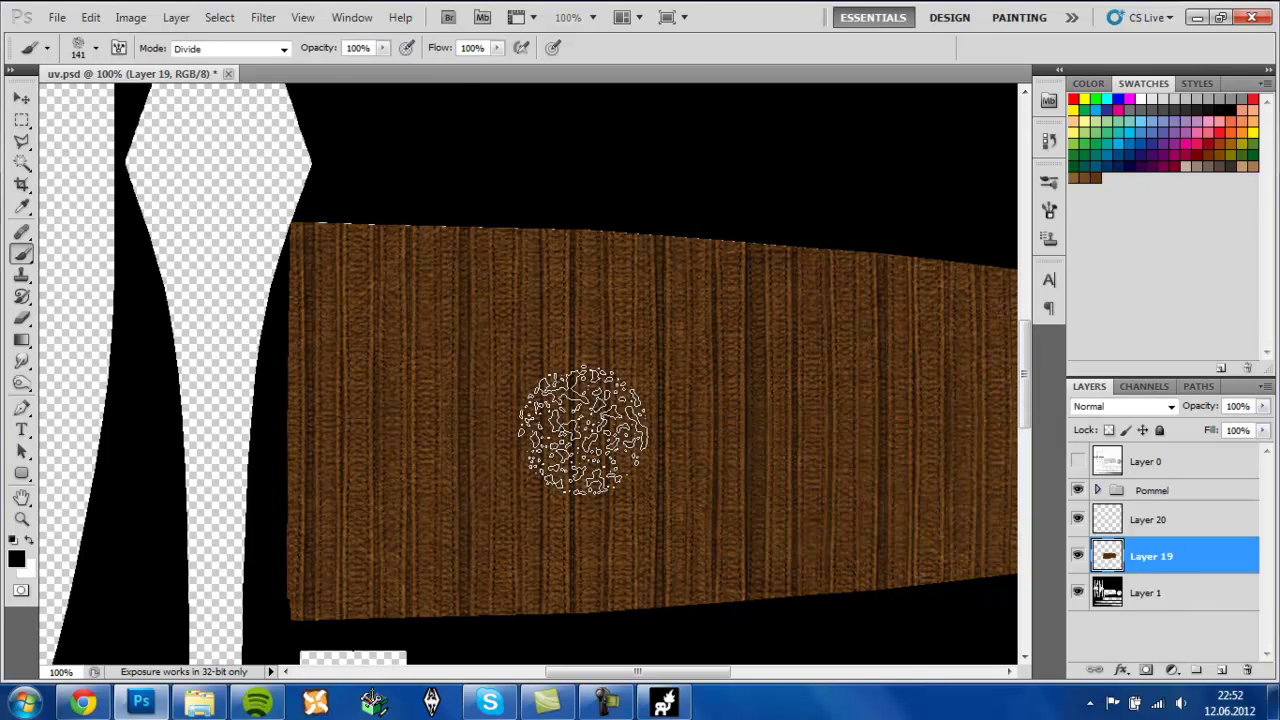
click(263, 17)
click(655, 285)
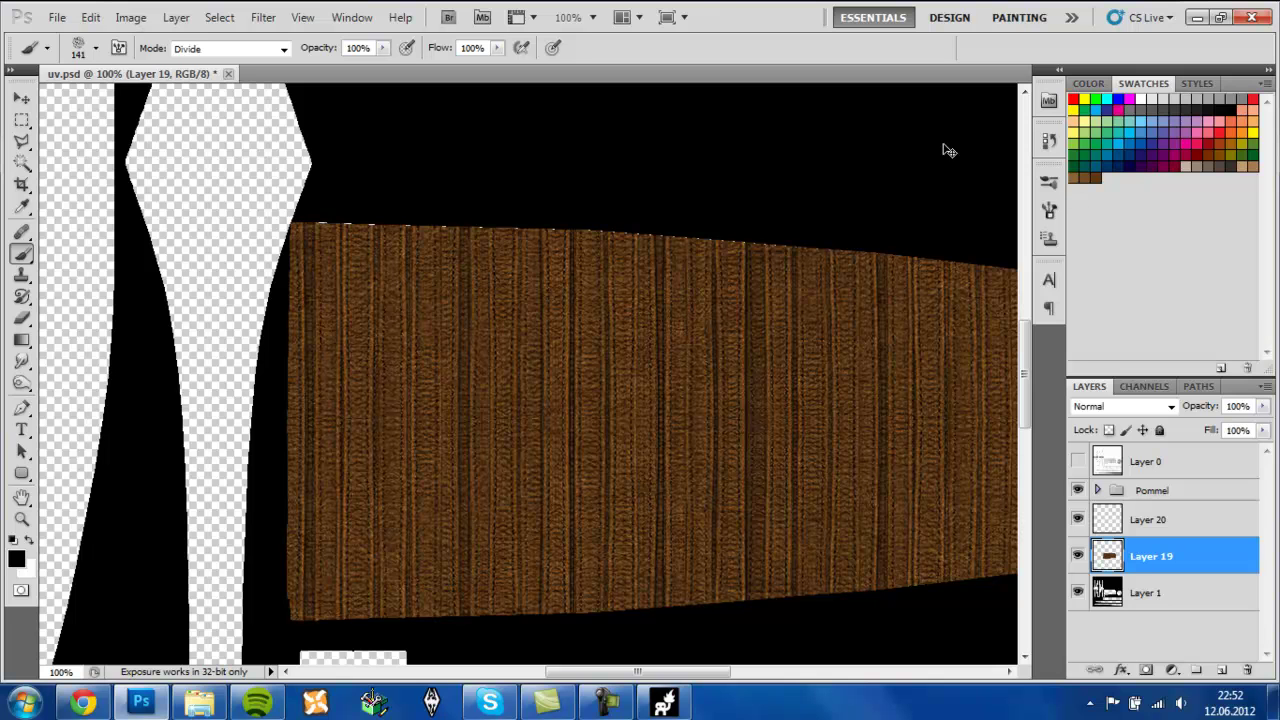
- Try out black strokes with the 141 px textured brush across the grip on Layer 20
click(1150, 520)
drag(393, 388, 676, 416)
key(ctrl+z)
drag(357, 371, 620, 376)
key(ctrl+z)
key(ctrl+minus)
drag(971, 443, 929, 391)
key(ctrl+z)
- Paint black strokes over the grip's narrow end on Layer 20 and lower the layer's opacity to 9%
mouse_move(955, 447)
mouse_down()
mouse_move(933, 381)
mouse_move(990, 371)
mouse_up()
mouse_move(998, 447)
mouse_down()
mouse_move(966, 478)
mouse_move(929, 411)
mouse_move(975, 300)
mouse_up()
drag(1224, 430, 1193, 428)
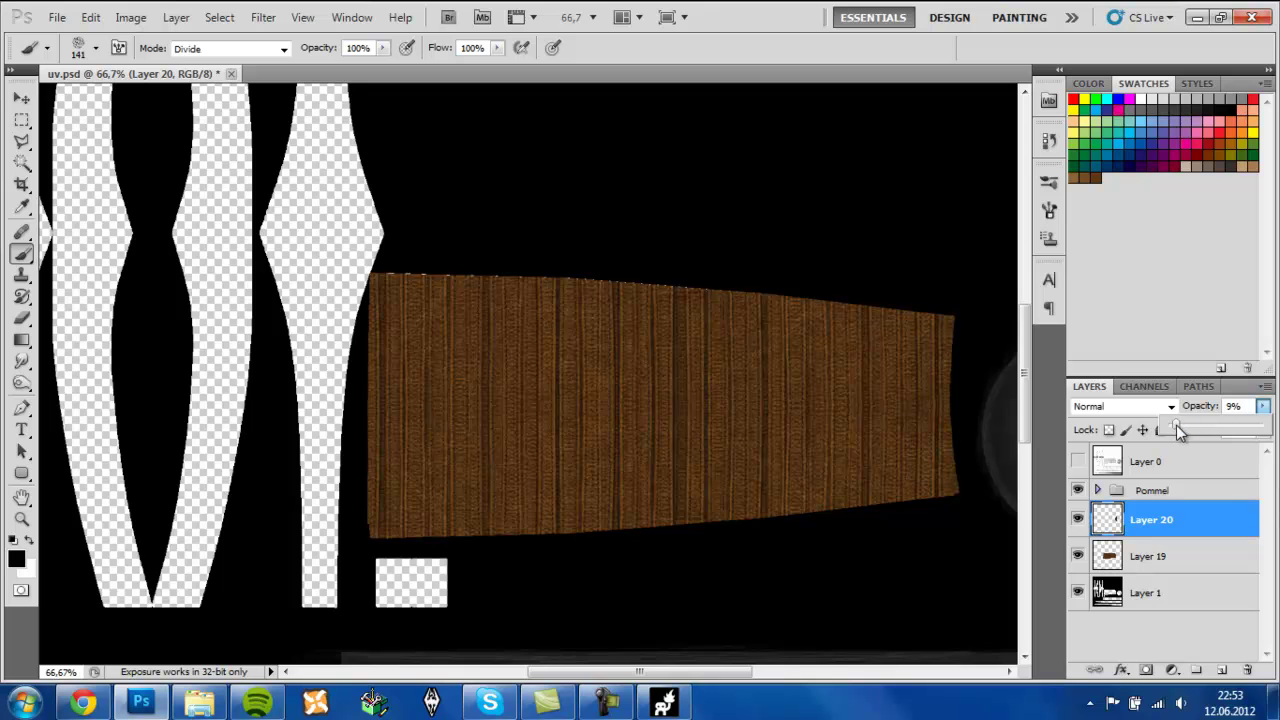
- Set Layer 20's opacity to 19% and paint a thick black stroke on a new layer above it at the grip's wide end
drag(1188, 428, 1190, 428)
key(ctrl+shift+n)
key(Return)
mouse_move(415, 346)
mouse_down()
mouse_move(449, 451)
mouse_move(490, 461)
mouse_up()
- Paint three more diagonal black strokes across the grip on Layer 21, reducing the textured brush size to 89 px
right_click(639, 424)
drag(761, 460, 729, 459)
drag(534, 366, 579, 422)
right_click(672, 432)
key(ctrl+z)
right_click(706, 429)
drag(795, 466, 810, 466)
drag(524, 357, 583, 425)
key(ctrl+z)
drag(519, 338, 606, 446)
right_click(671, 430)
drag(777, 466, 773, 466)
drag(621, 344, 688, 434)
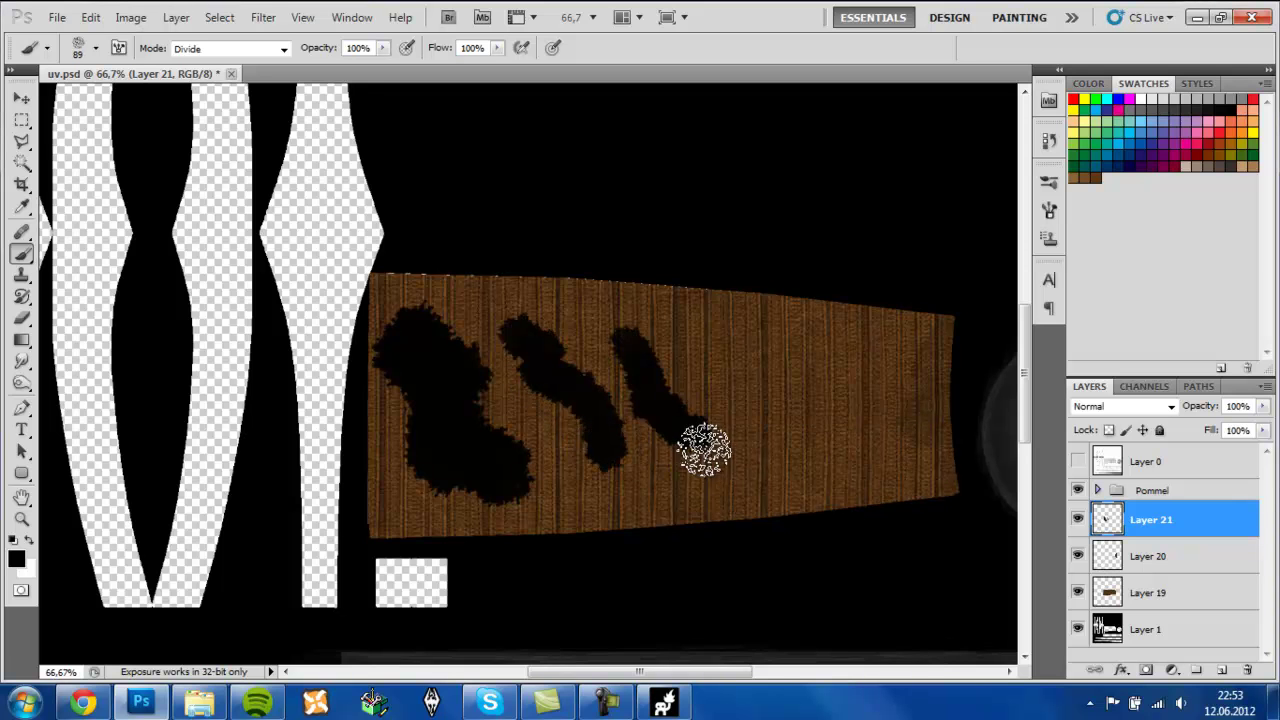
drag(740, 360, 831, 437)
- Lower Layer 21's opacity to 9% and apply a Gaussian Blur with a 3.9-pixel radius
drag(1267, 425, 1178, 435)
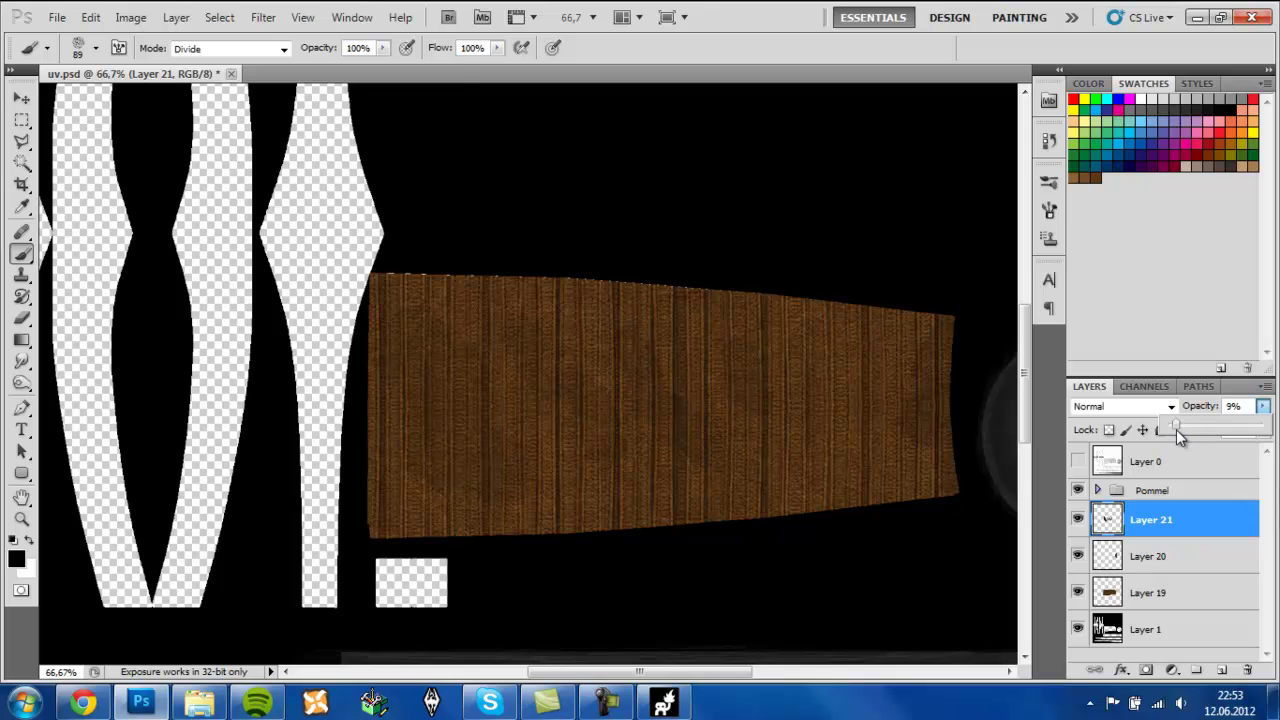
click(263, 17)
mouse_move(286, 243)
click(508, 254)
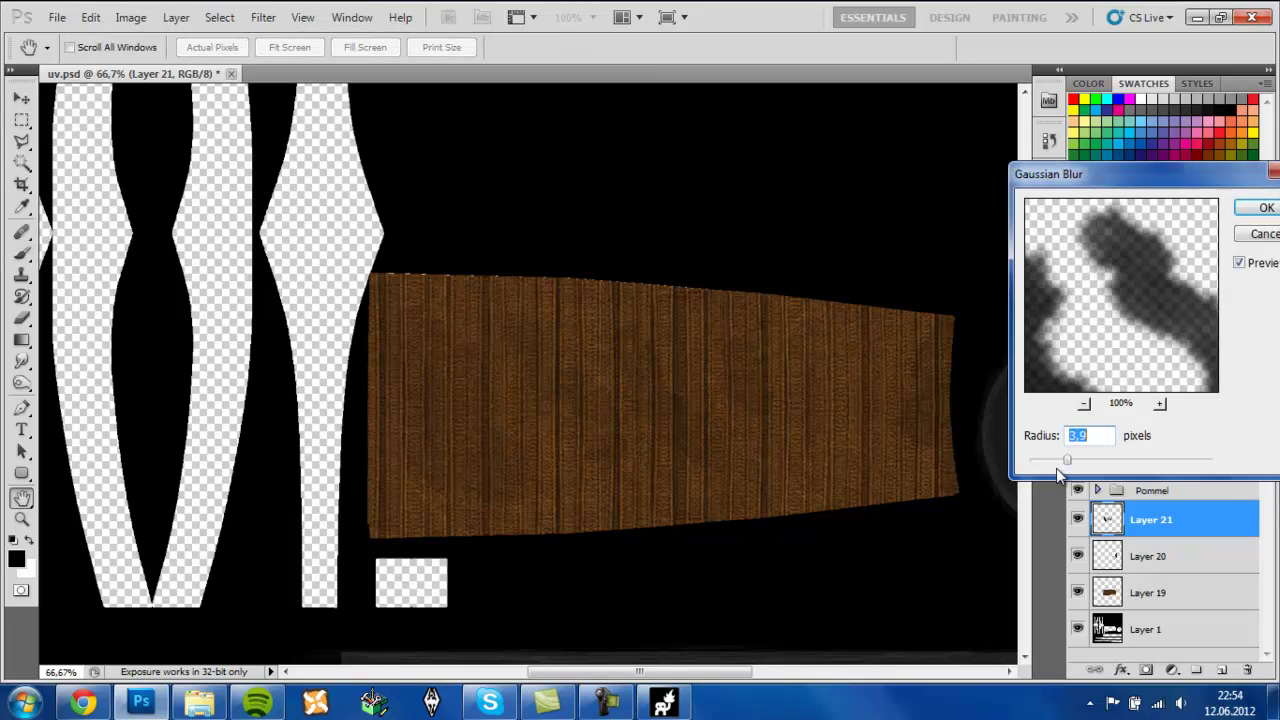
click(1256, 208)
- Try Layer 21 at 18% opacity, compare it on the whole layout, and settle on 8%
click(1263, 406)
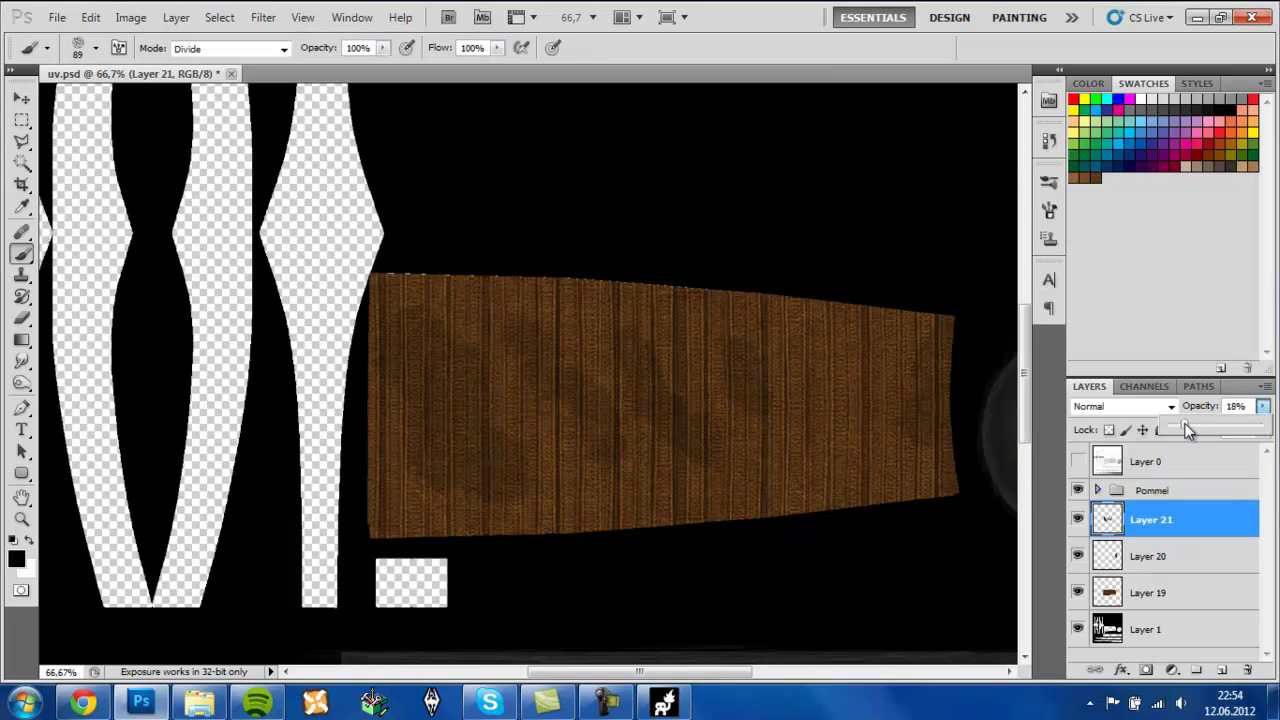
click(1181, 652)
key(ctrl+minus)
key(ctrl+minus)
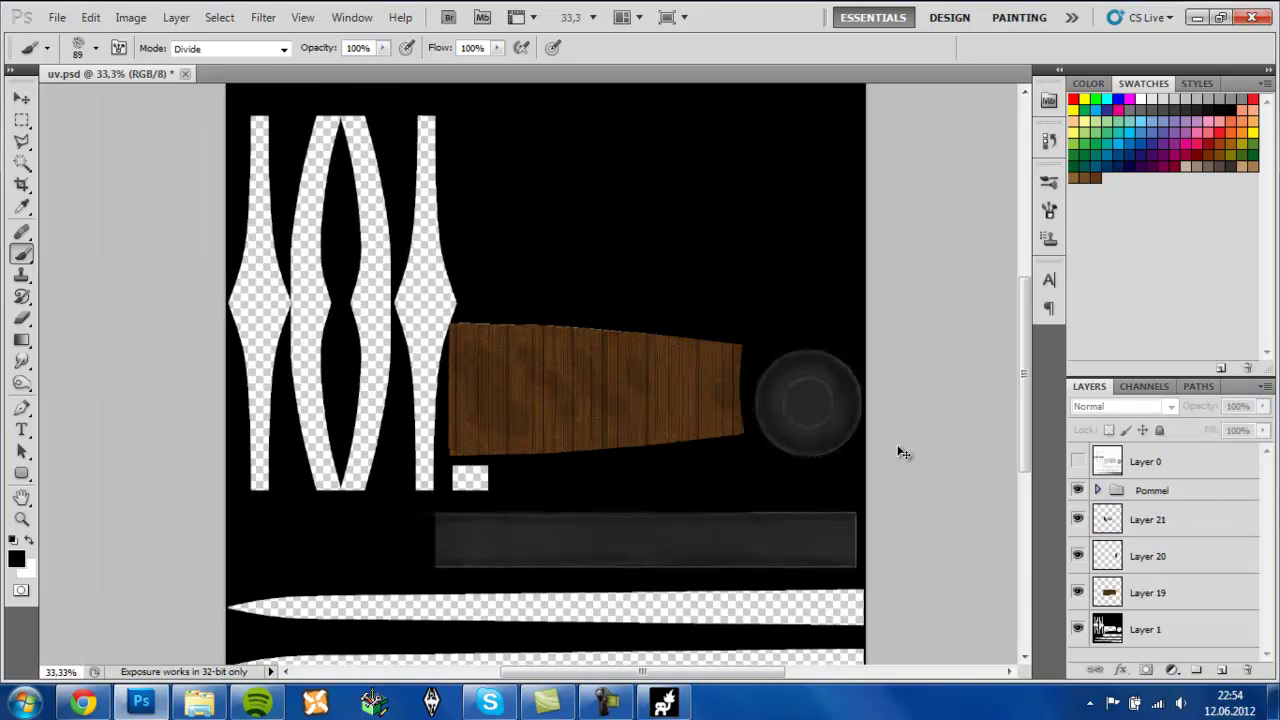
click(1198, 527)
click(1263, 406)
click(628, 415)
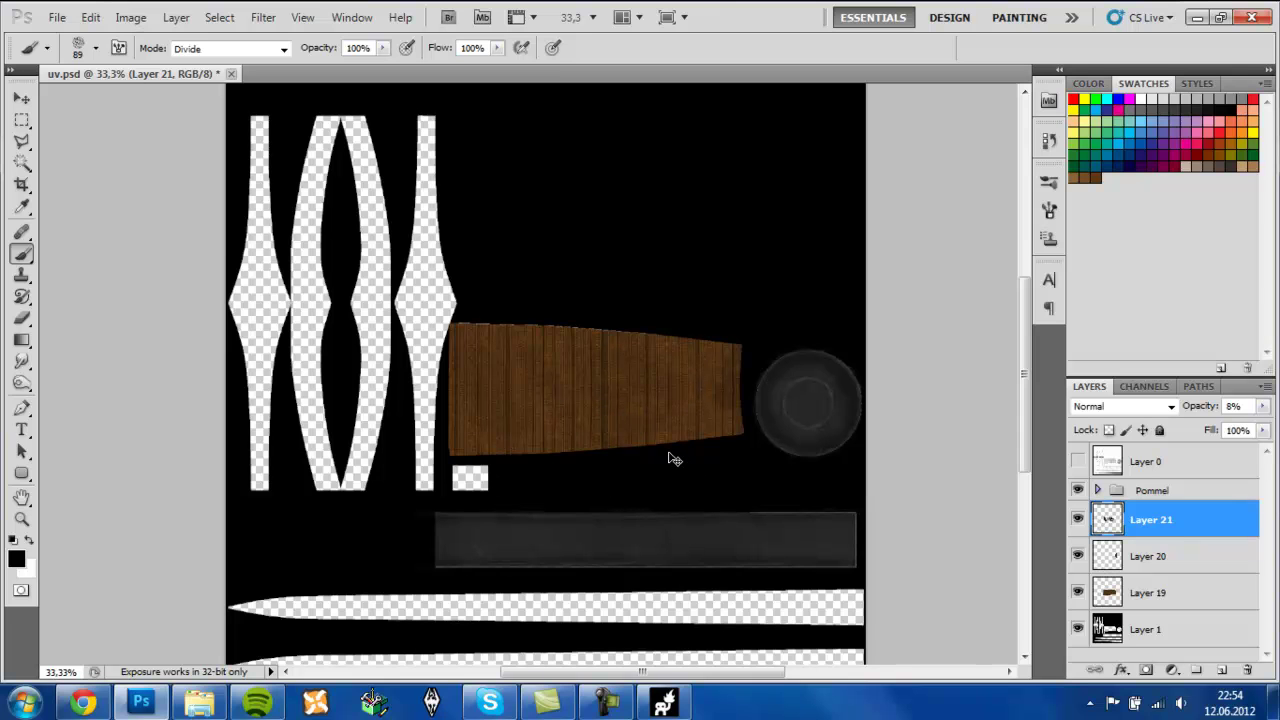
- Reapply the last Gaussian Blur twice to Layer 21 and twice to Layer 20
click(268, 18)
click(281, 40)
click(268, 18)
click(278, 41)
key(alt+bracketleft)
click(263, 17)
click(280, 40)
click(263, 17)
click(279, 40)
- Save uv.psd and export a PNG copy that replaces the existing uv.png
key(ctrl+s)
key(ctrl+shift+s)
click(572, 397)
click(580, 594)
click(866, 376)
click(588, 278)
click(718, 222)
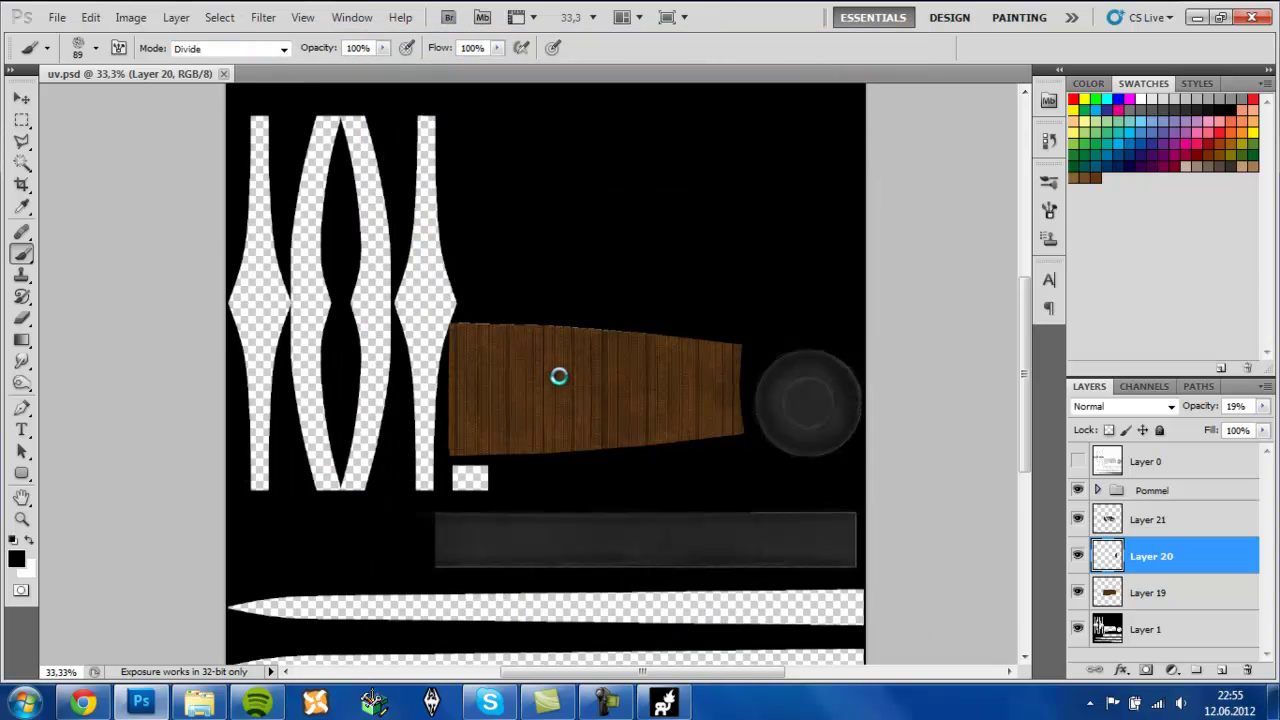
- Switch to Silo, reapply the Default material with the updated uv.png, and view the whole hilt
click(664, 702)
click(1192, 279)
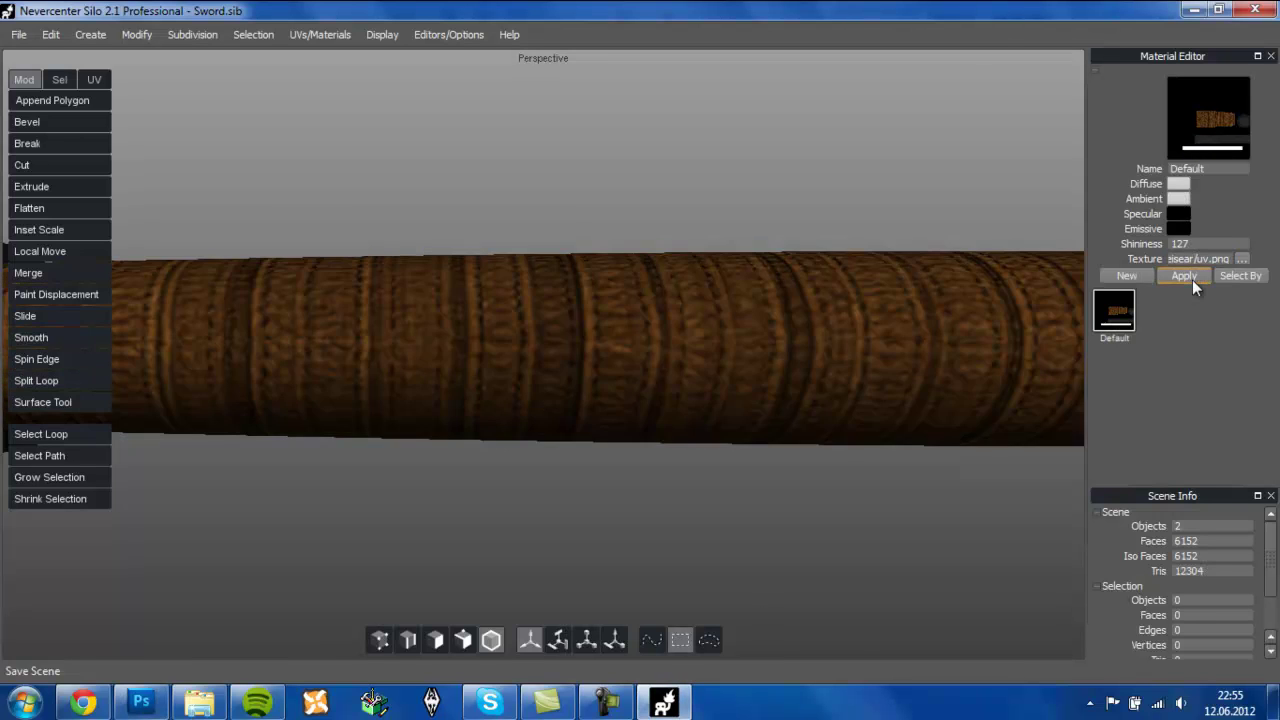
scroll(917, 487, down, 5)
drag(917, 486, 783, 371)
scroll(869, 506, down, 5)
scroll(842, 340, up, 8)
scroll(785, 376, down, 5)
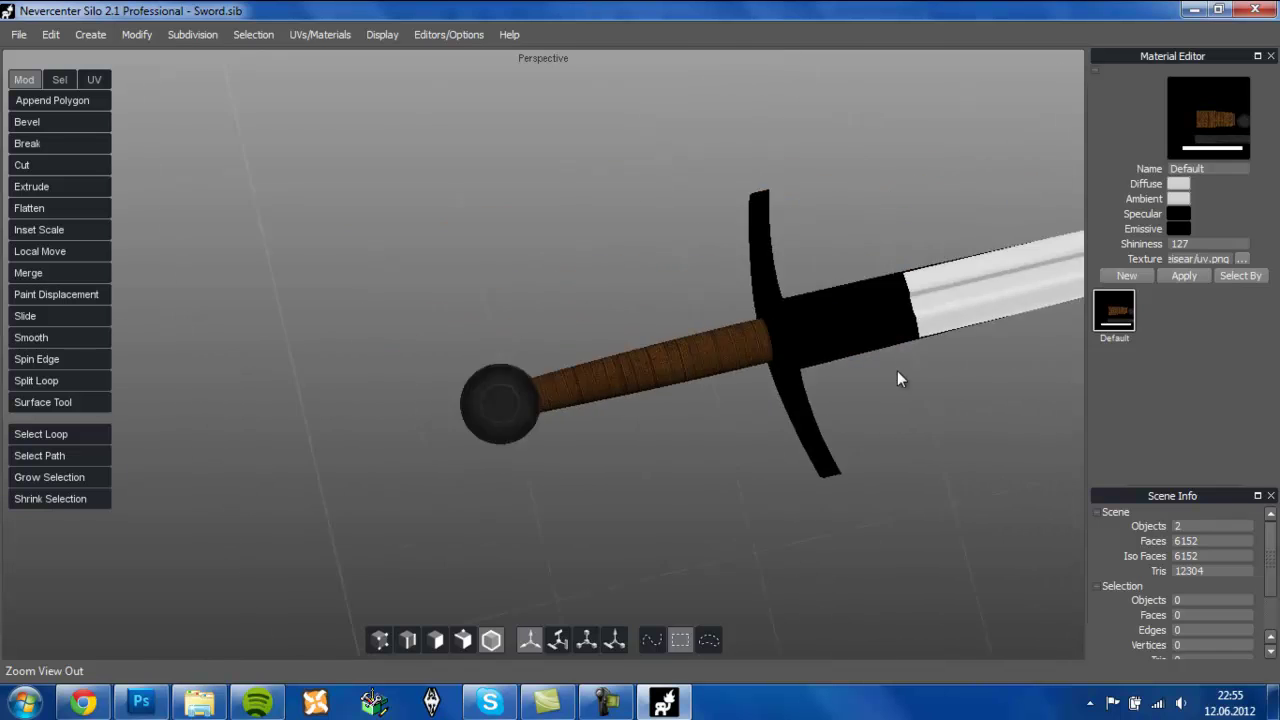
- Examine the grip and pommel textures from close up and from a distance
scroll(717, 371, up, 5)
scroll(712, 346, down, 2)
drag(712, 346, 741, 373)
scroll(723, 282, up, 4)
scroll(723, 282, up, 3)
scroll(741, 373, down, 1)
scroll(729, 328, down, 3)
scroll(750, 340, up, 2)
scroll(770, 335, down, 2)
scroll(782, 333, up, 2)
scroll(705, 350, up, 2)
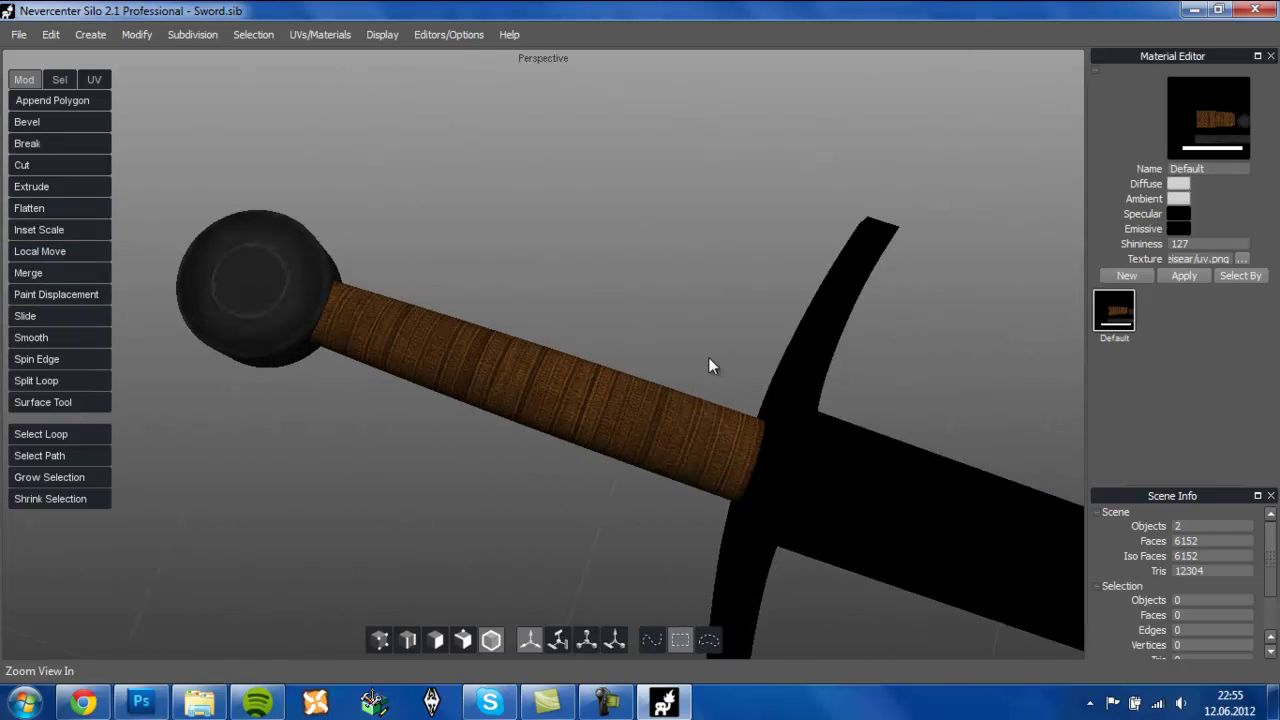
- Switch to Photoshop, add a new layer above Layer 21, load the Basic Brushes set and choose the soft 100 px brush
click(83, 703)
click(141, 703)
key(ctrl+shift+n)
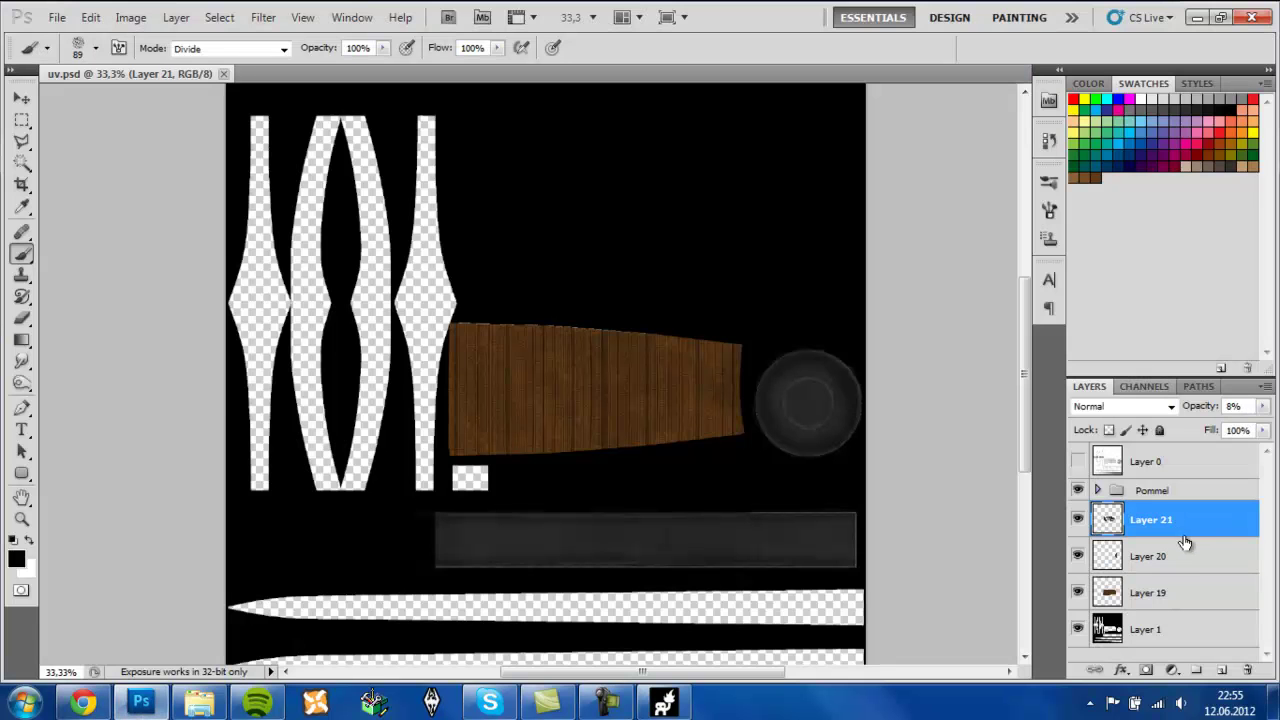
key(Return)
right_click(564, 334)
click(790, 352)
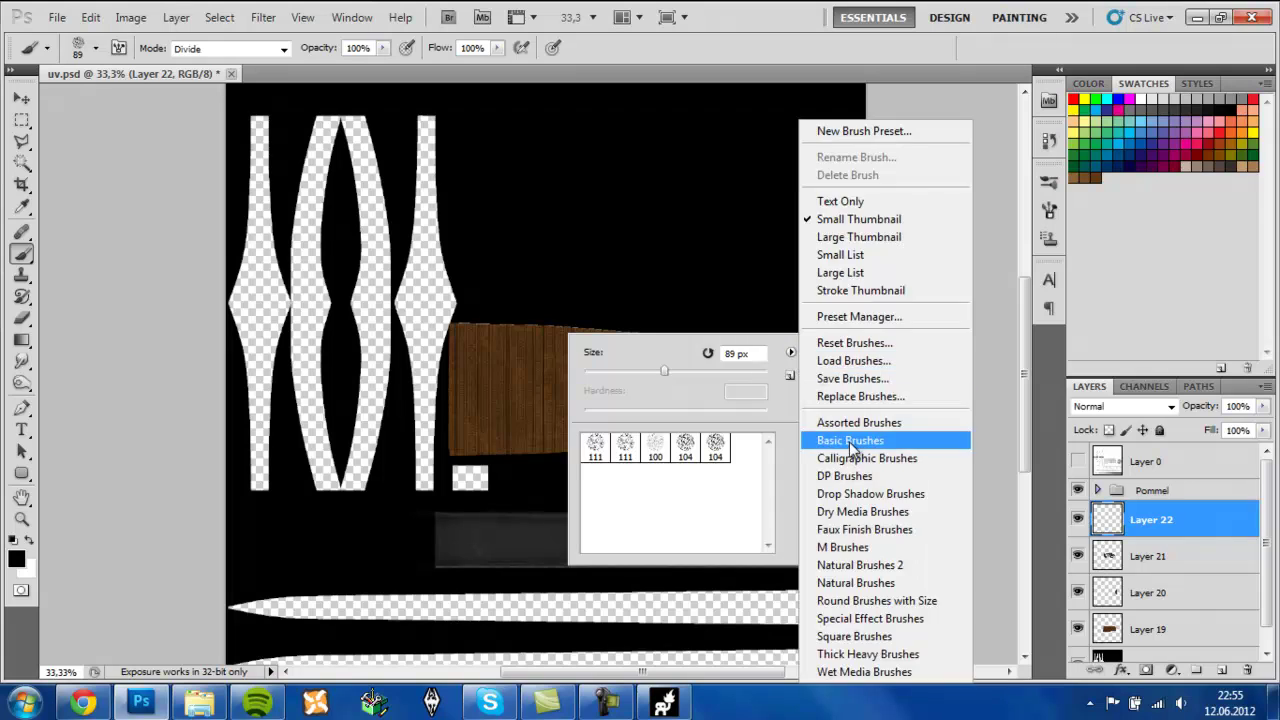
click(850, 441)
scroll(715, 533, down, 2)
click(744, 509)
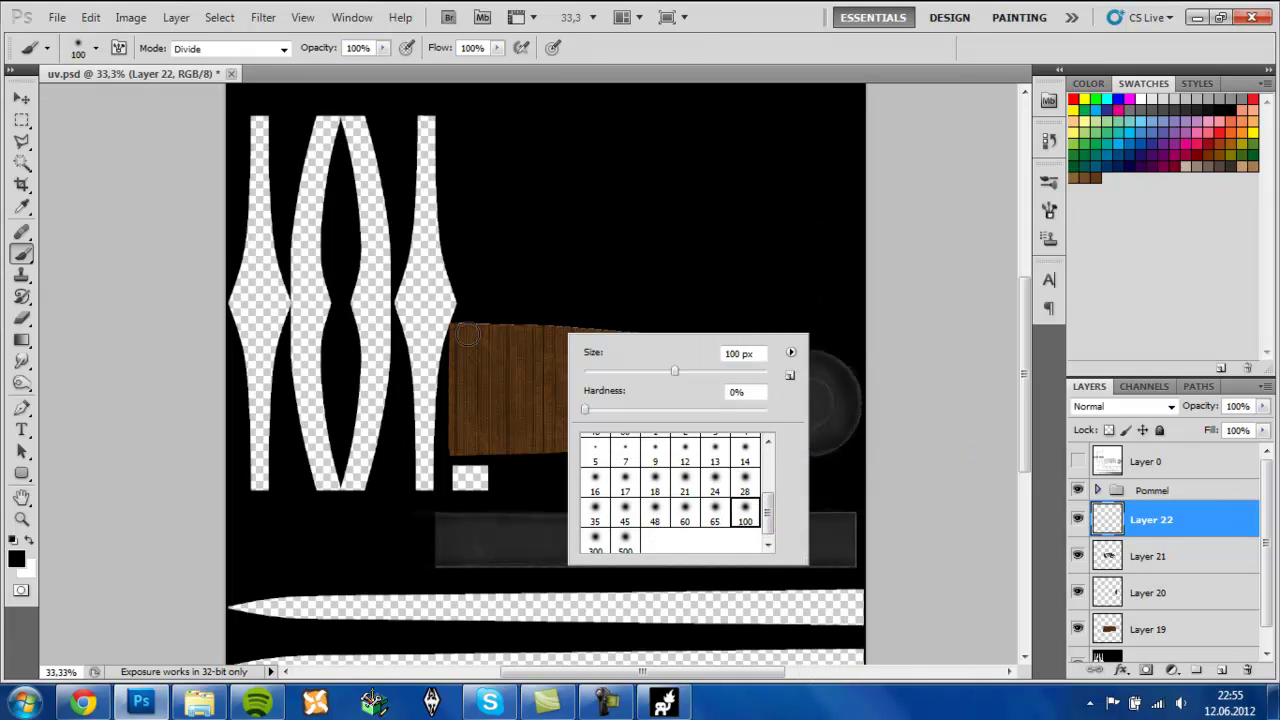
- Shade both ends of the grip black on Layer 22 within Layer 19's outline, with the layer's opacity at 39%
click(1157, 592)
ctrl+click(1153, 627)
click(1150, 520)
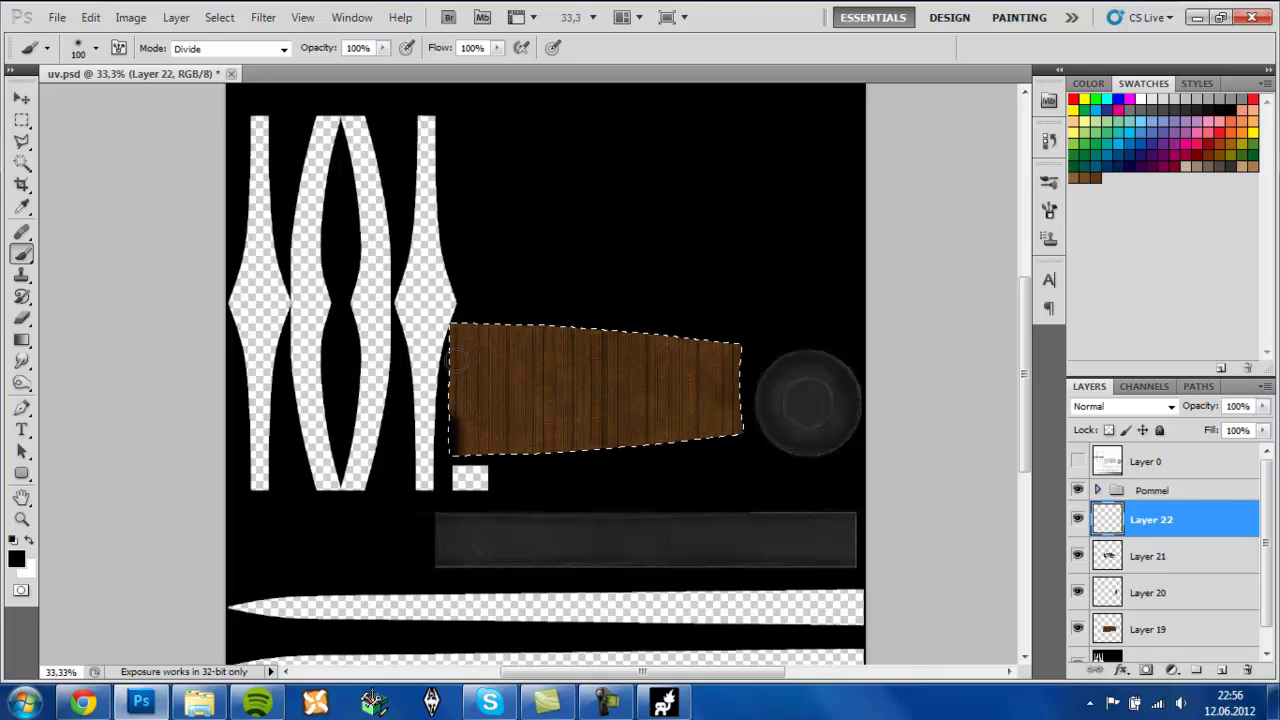
click(1263, 406)
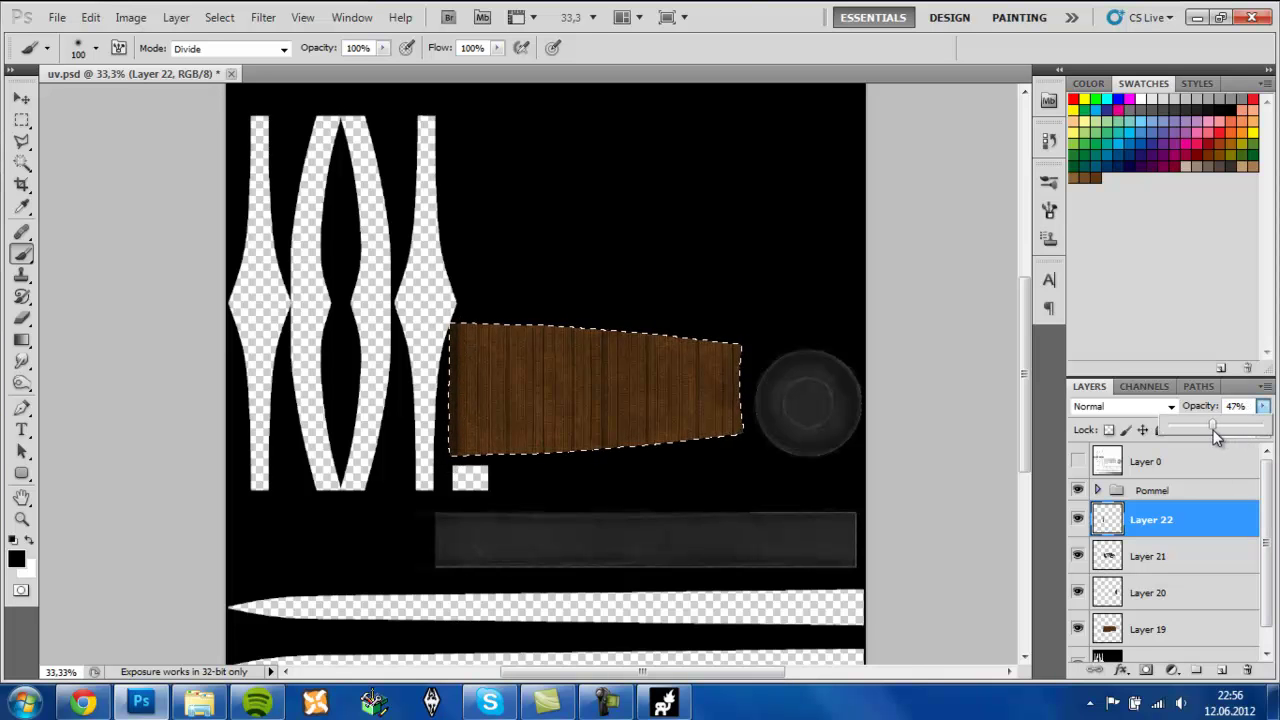
click(741, 348)
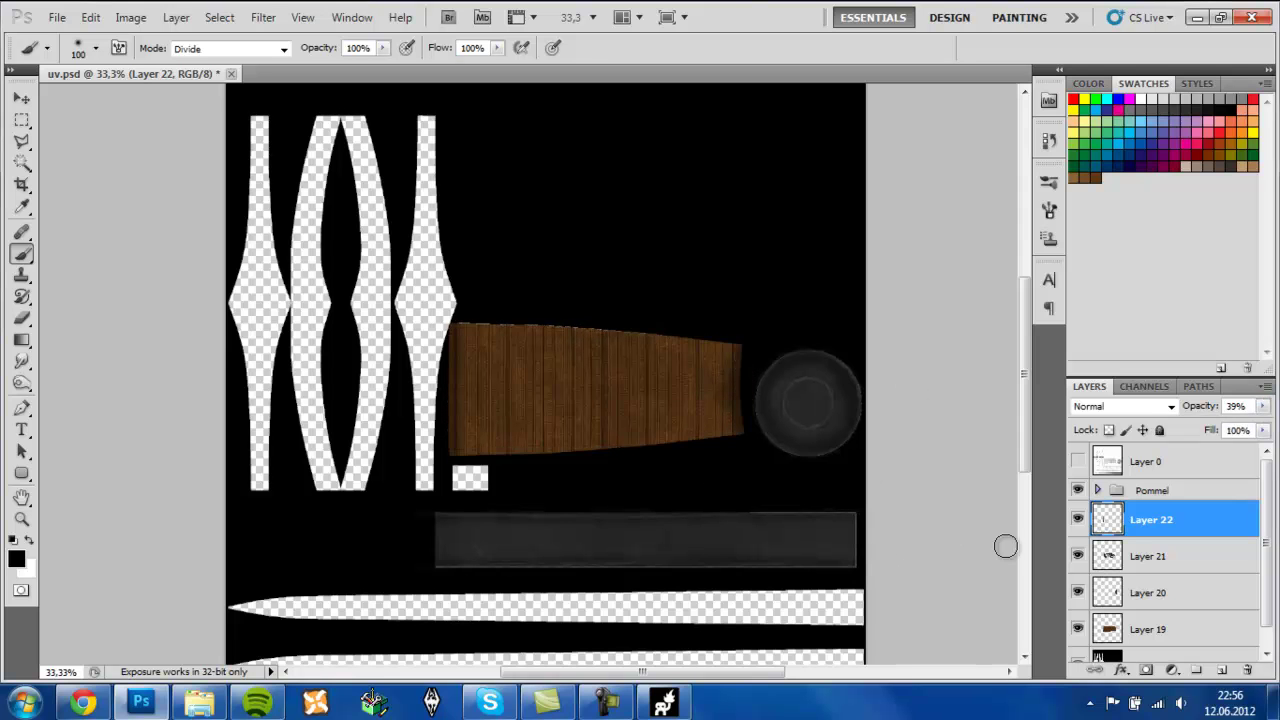
- Save uv.psd with the shaded grip ends and overwrite uv.png with a new PNG copy
key(ctrl+s)
key(ctrl+shift+s)
click(646, 402)
click(640, 600)
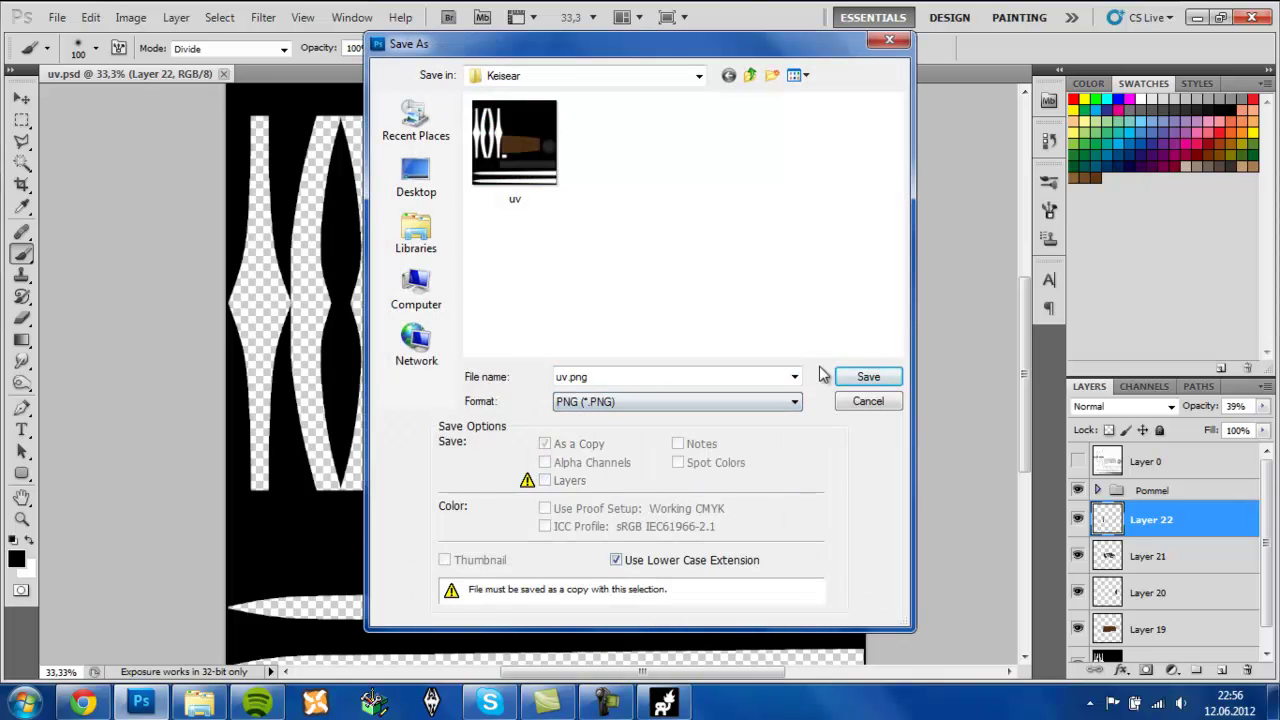
key(Return)
click(569, 283)
click(675, 237)
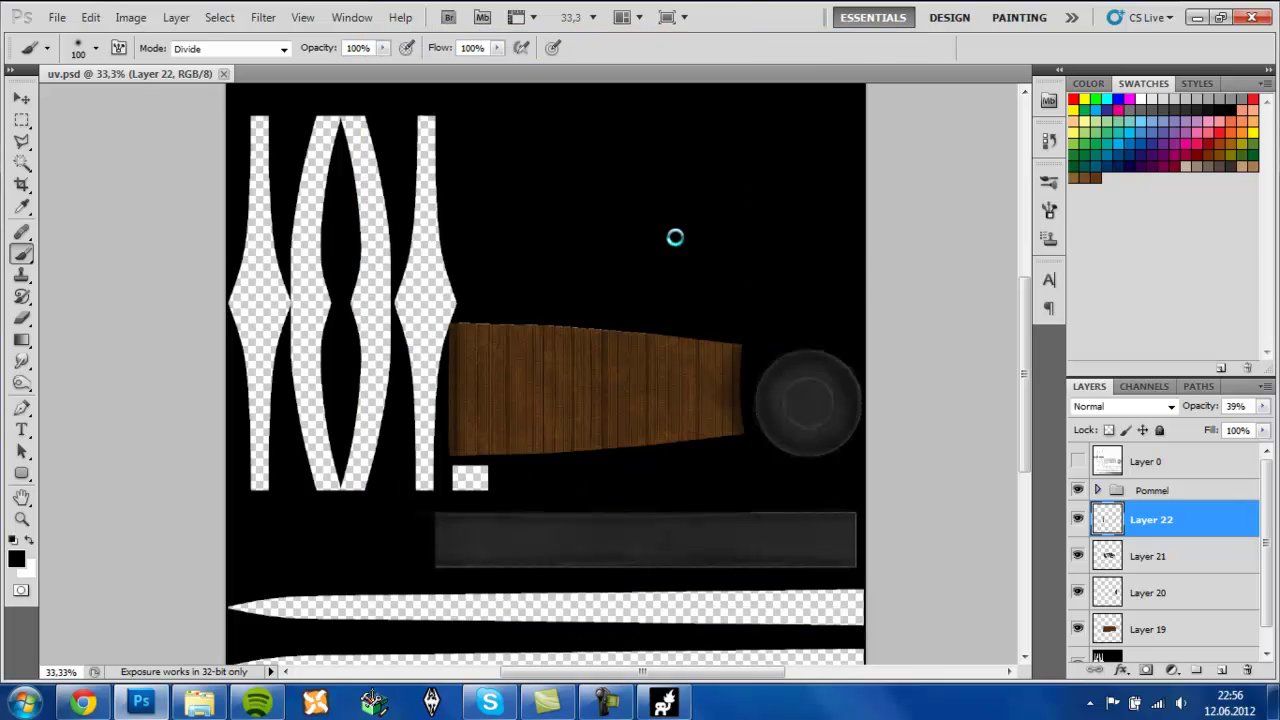
- Switch to Silo and inspect the shading at both ends of the grip from several angles
click(664, 702)
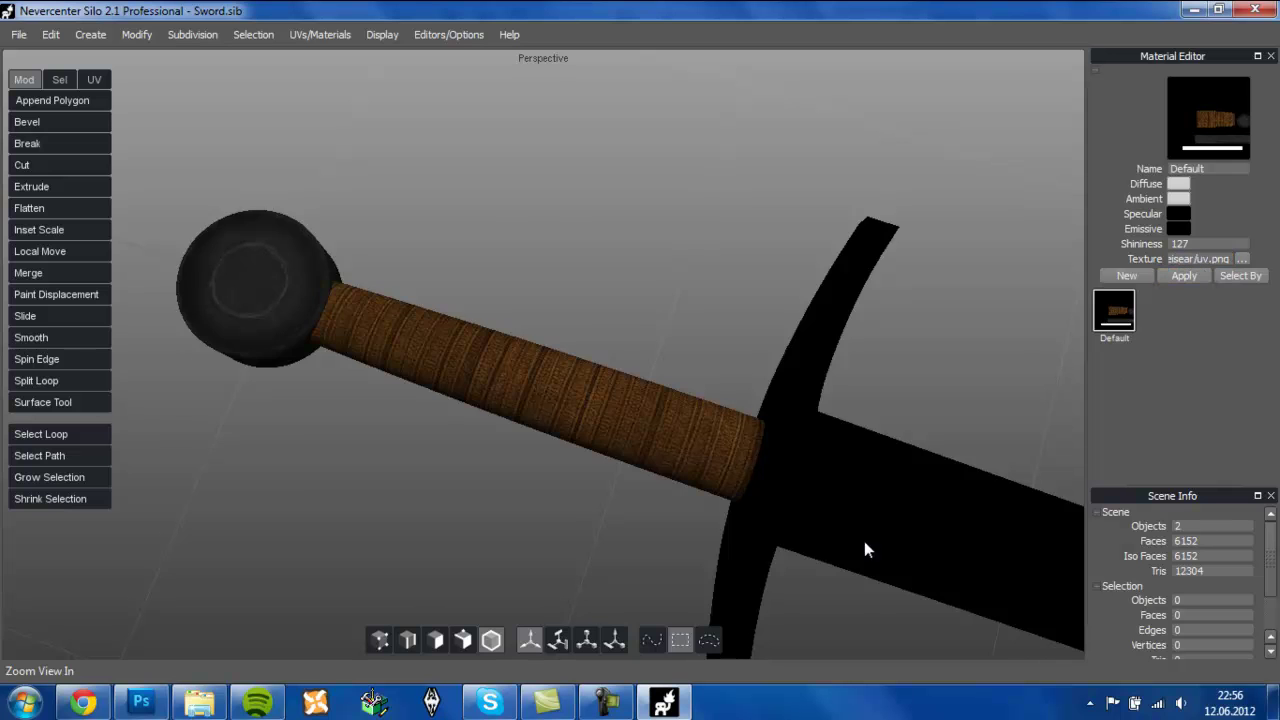
drag(1060, 362, 949, 344)
scroll(888, 471, up, 5)
click(890, 474)
scroll(957, 567, down, 4)
click(934, 430)
drag(956, 560, 774, 400)
scroll(640, 510, up, 5)
drag(620, 525, 543, 517)
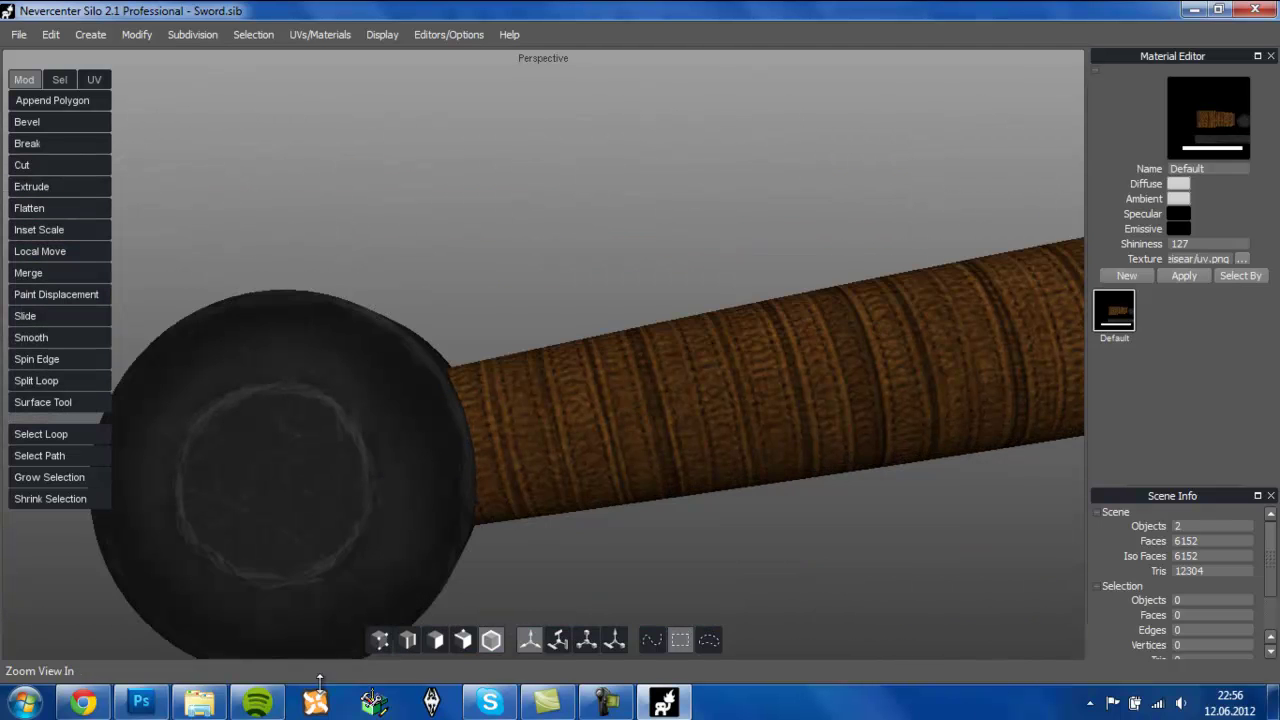
- Select a face on the grip next to the pommel and check its position in the UV layout
key(d)
double_click(503, 448)
click(503, 446)
key(space)
key(space)
scroll(725, 272, up, 2)
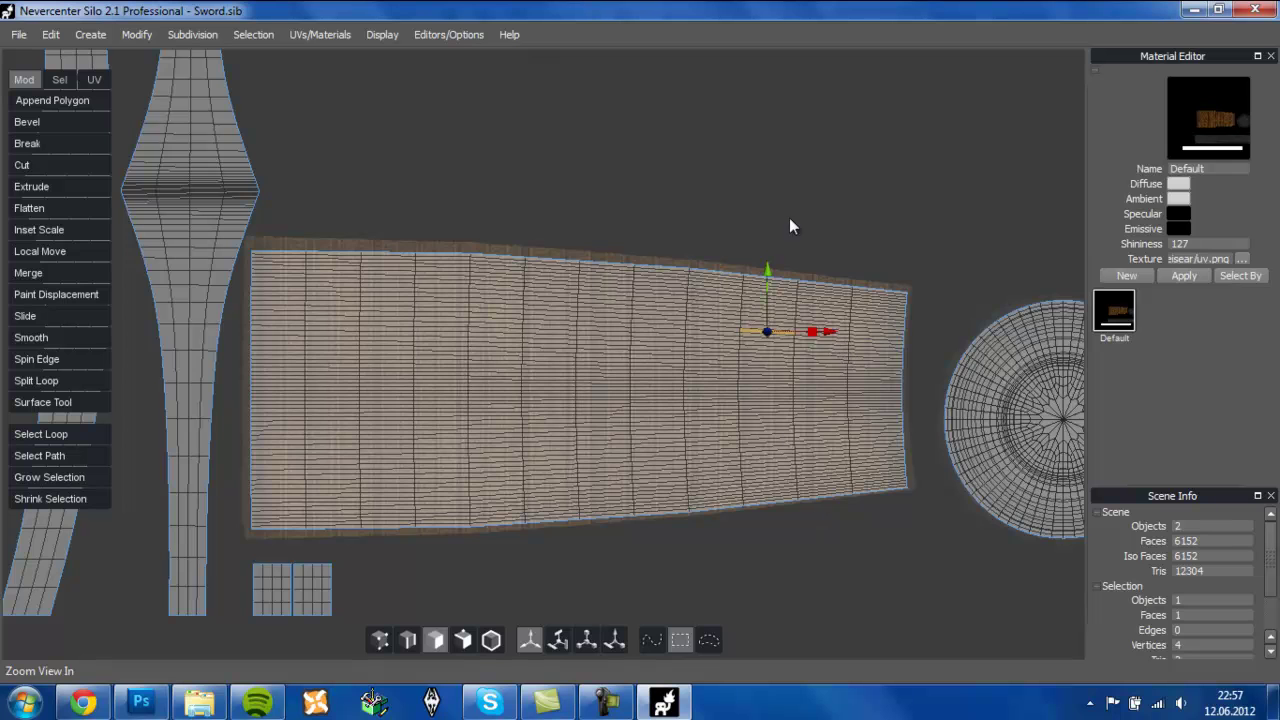
key(space)
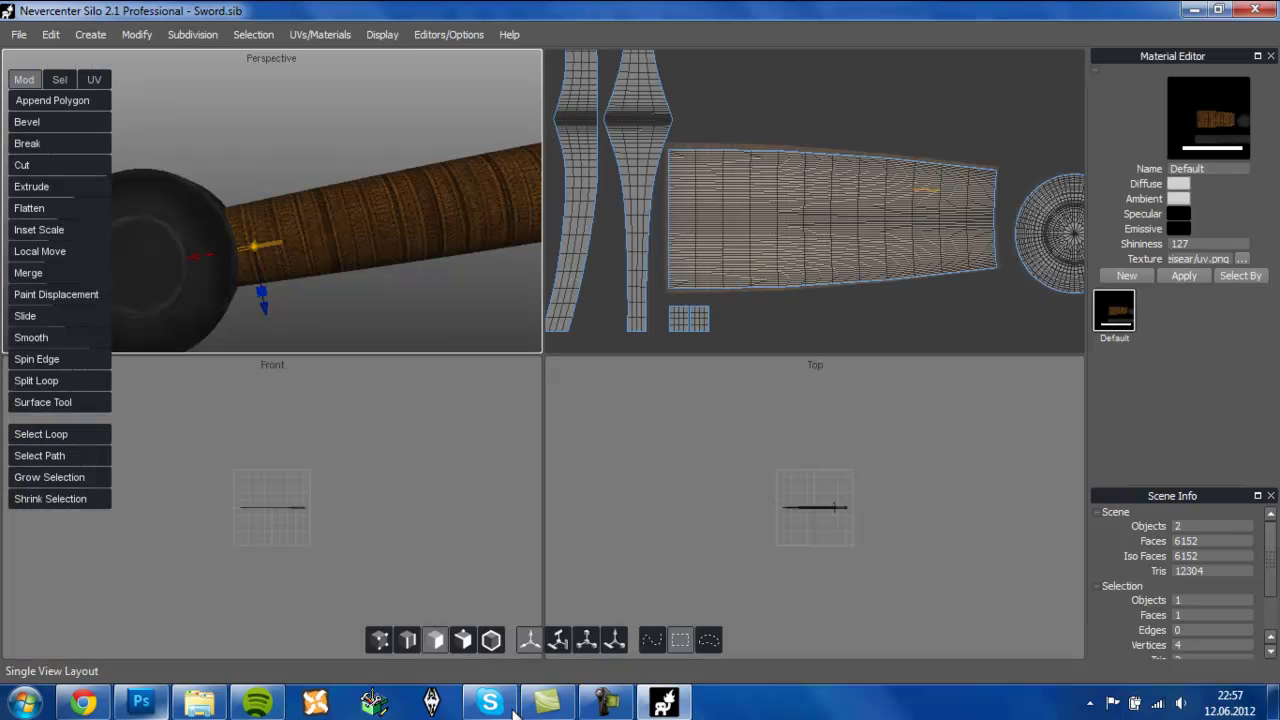
- Switch to Photoshop and darken the grip's narrow end on Layer 22 with a 277 px soft brush inside the grip's outline
click(140, 704)
scroll(771, 420, up, 2)
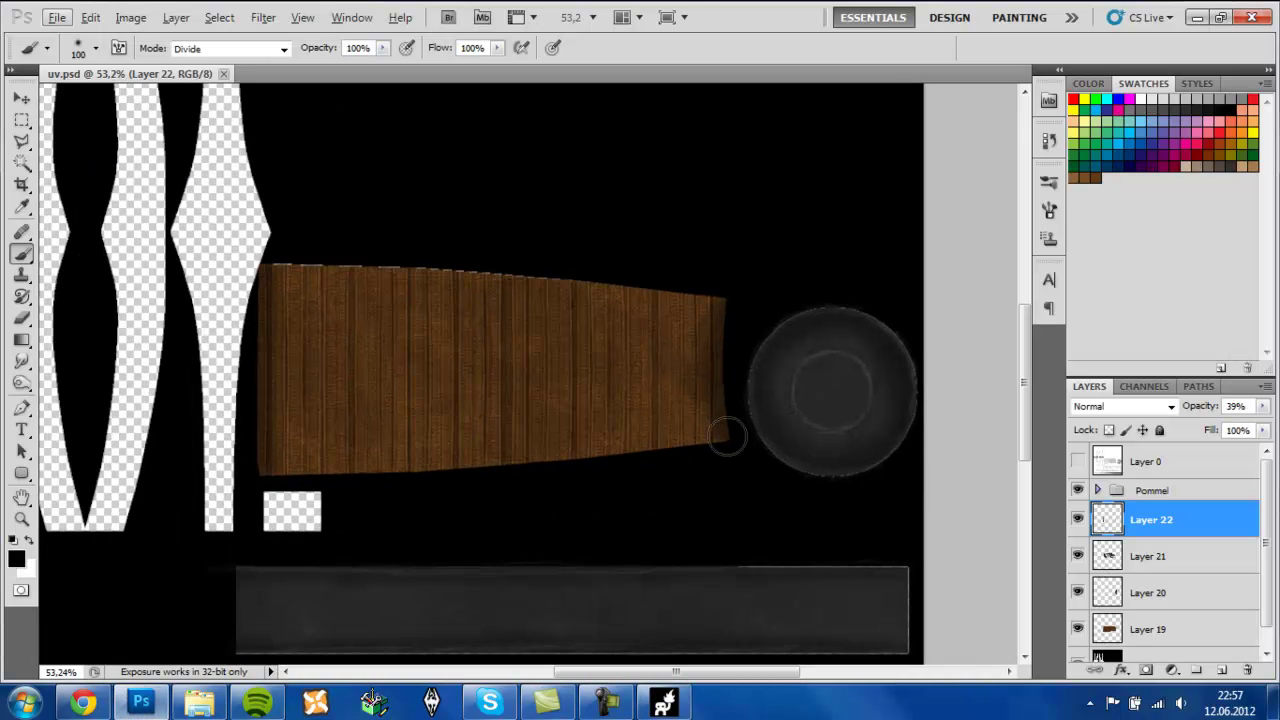
right_click(780, 420)
ctrl+click(1092, 638)
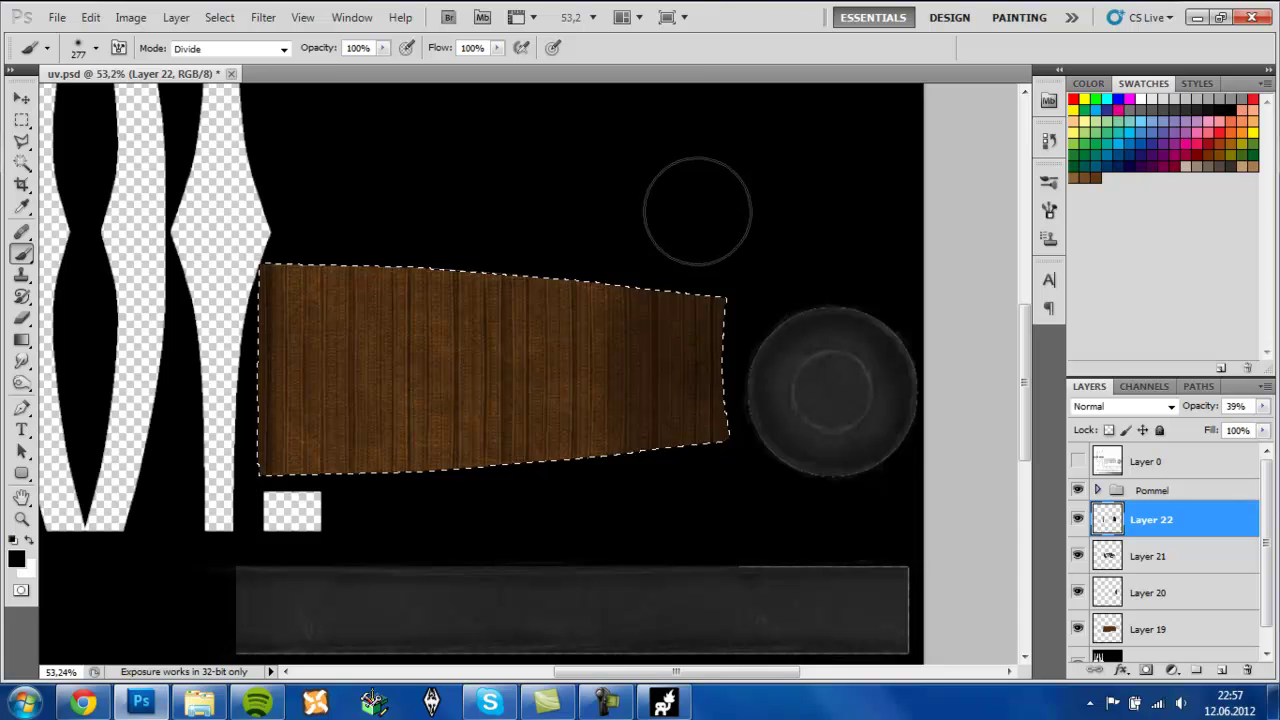
- Export the darkened texture as a PNG copy replacing uv.png
key(ctrl+shift+s)
click(645, 401)
click(638, 601)
key(Return)
click(607, 702)
click(671, 238)
click(675, 241)
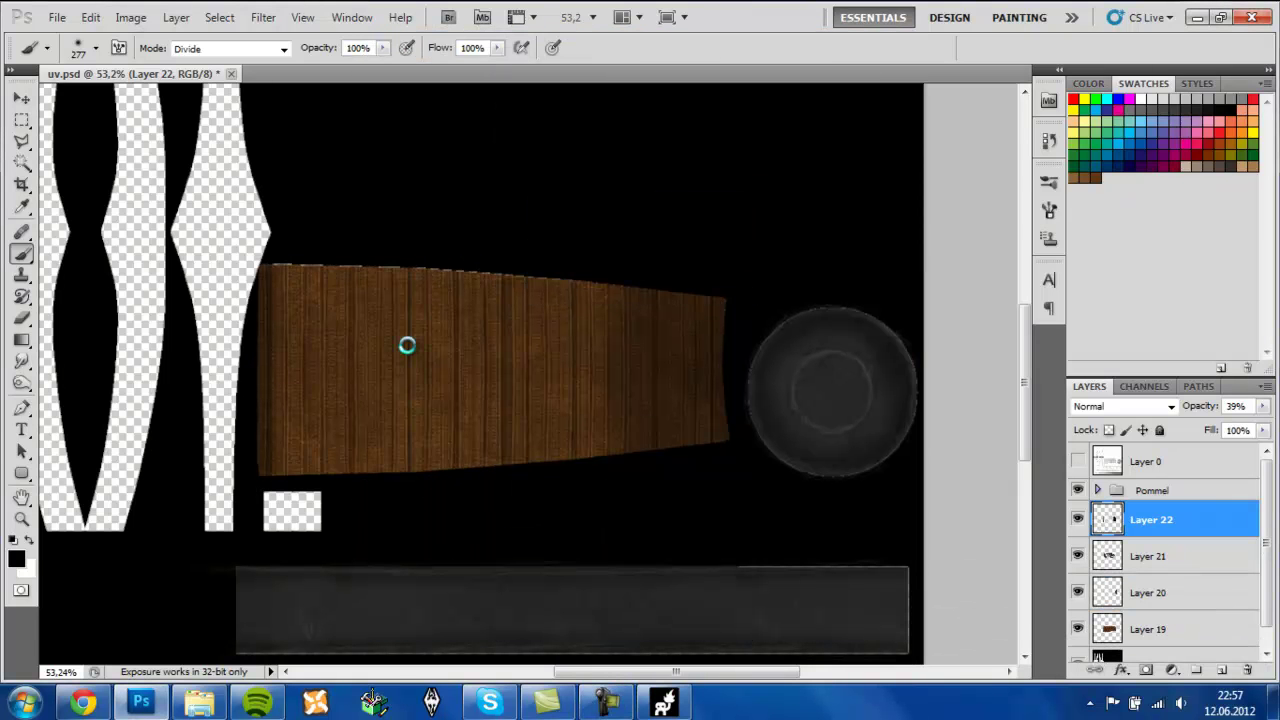
- Switch to Silo, reapply the material to reload the texture, inspect the pommel end of the grip, and return to object selection
key(alt+Tab)
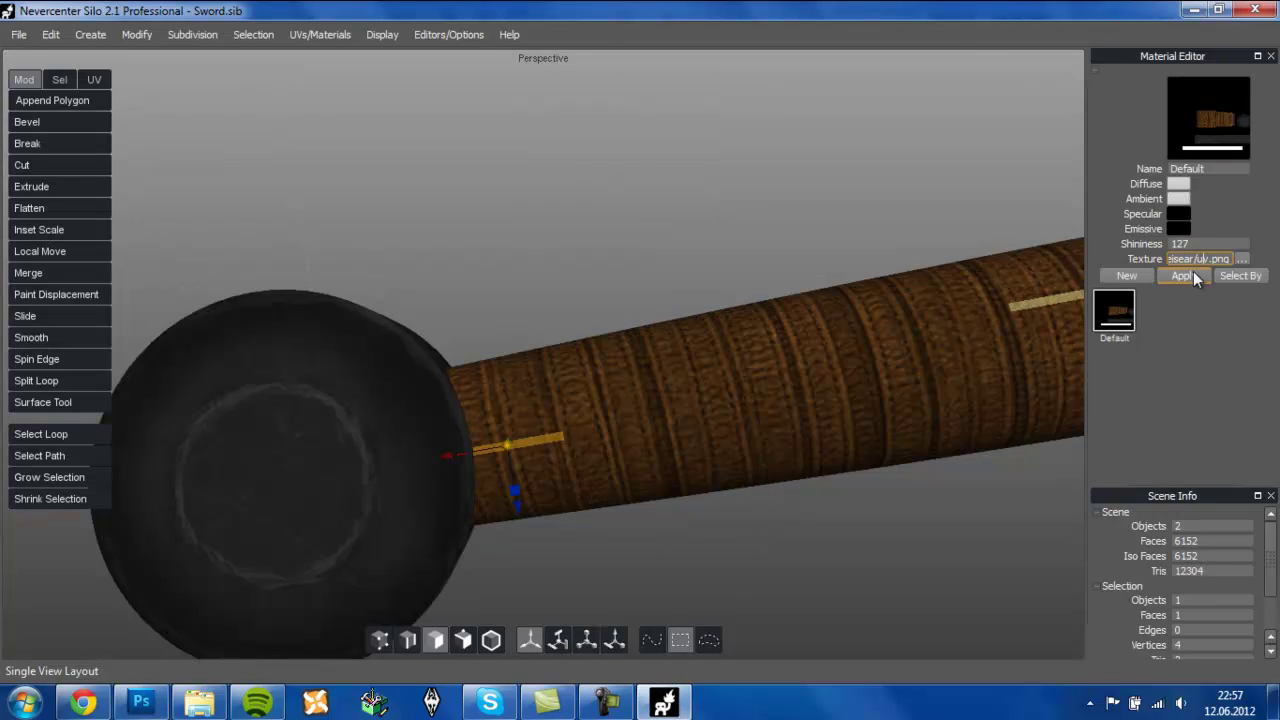
click(1193, 274)
scroll(952, 371, down, 5)
click(784, 481)
drag(784, 481, 770, 241)
scroll(688, 286, up, 6)
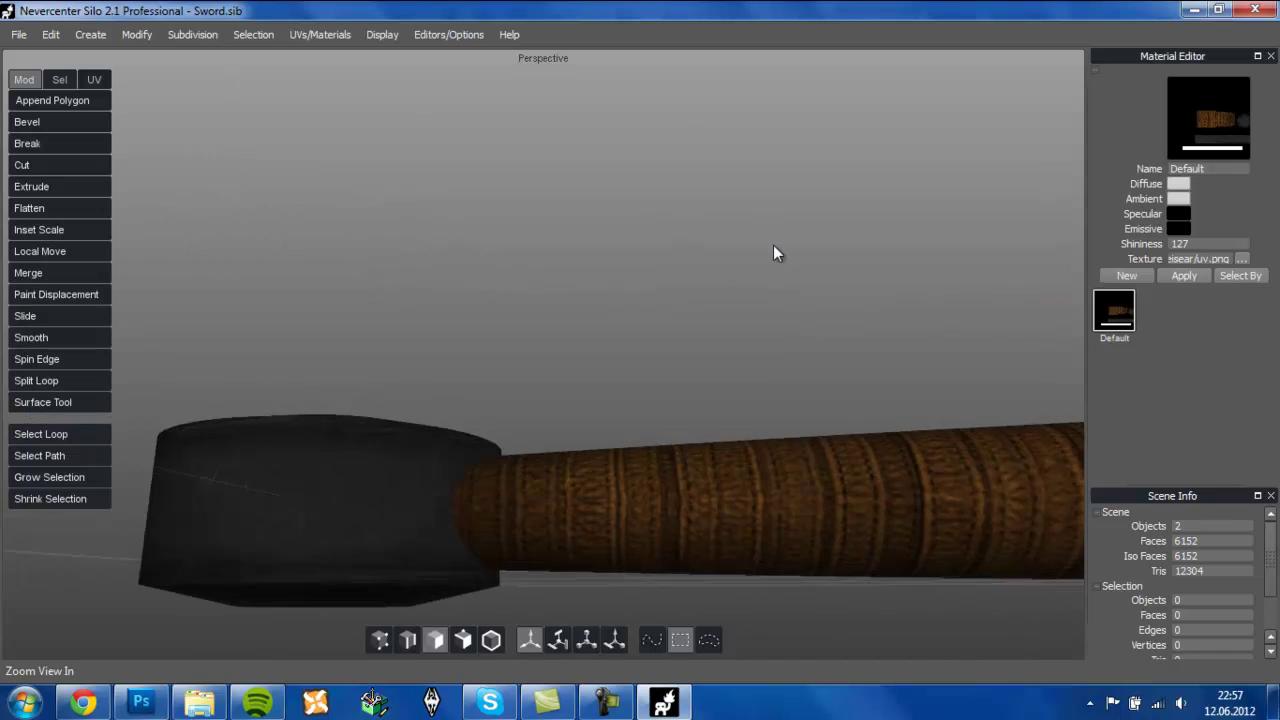
scroll(751, 274, down, 8)
drag(749, 334, 717, 331)
scroll(664, 297, up, 5)
key(f)
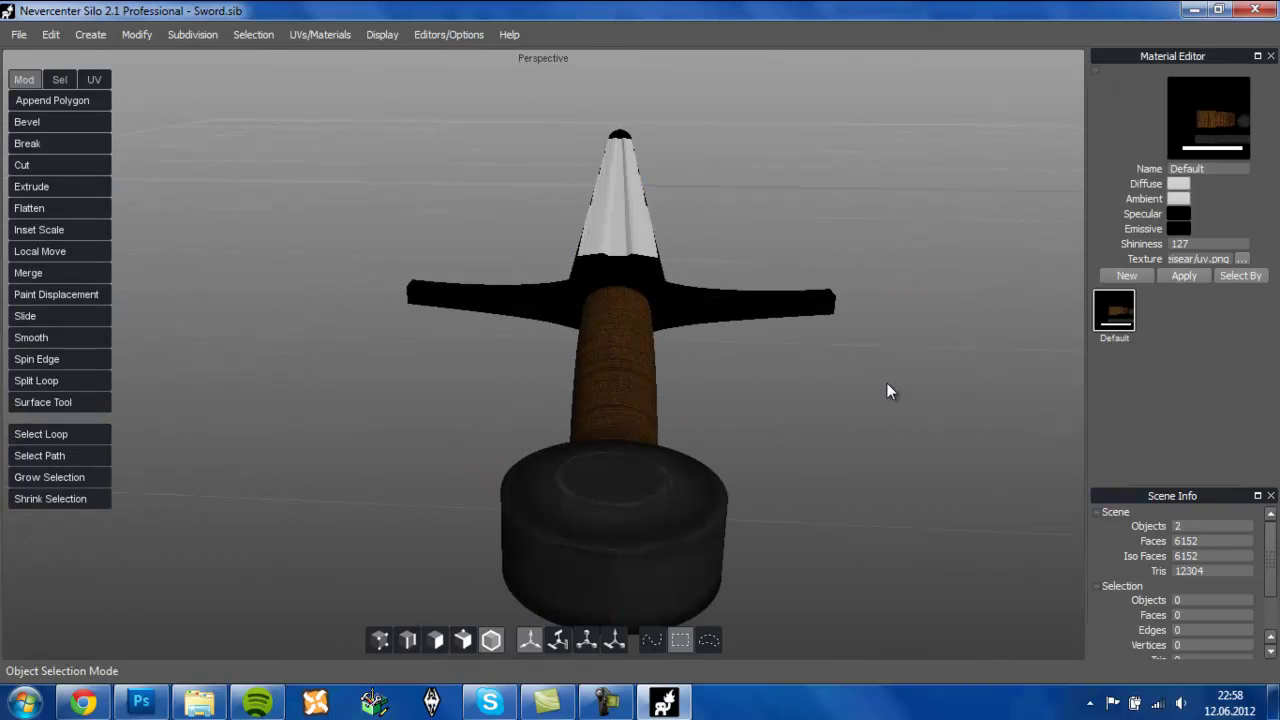
- Examine the textured hilt in the Top view, comparing the grip's shading between guard and pommel
scroll(886, 382, down, 2)
drag(885, 375, 793, 285)
key(8)
scroll(751, 340, up, 4)
drag(800, 336, 712, 330)
scroll(712, 330, up, 4)
drag(884, 384, 757, 387)
scroll(786, 386, up, 3)
scroll(866, 380, down, 2)
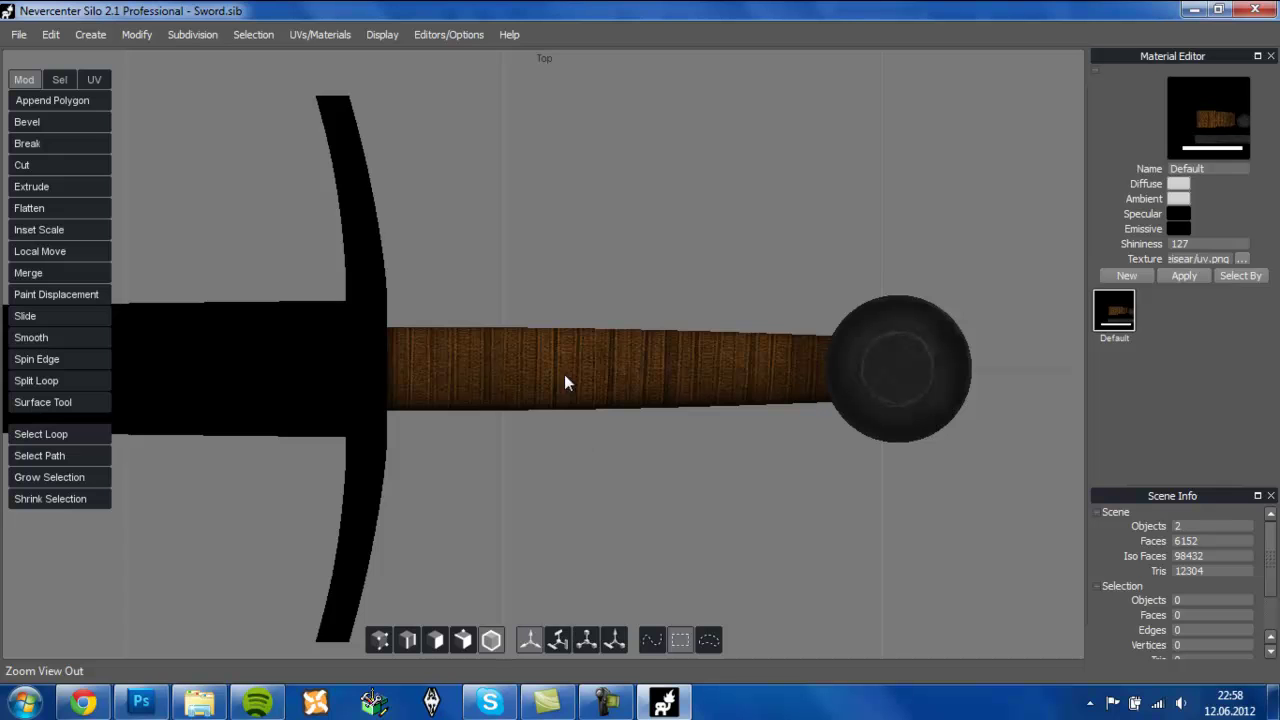
scroll(700, 250, down, 3)
scroll(685, 278, up, 3)
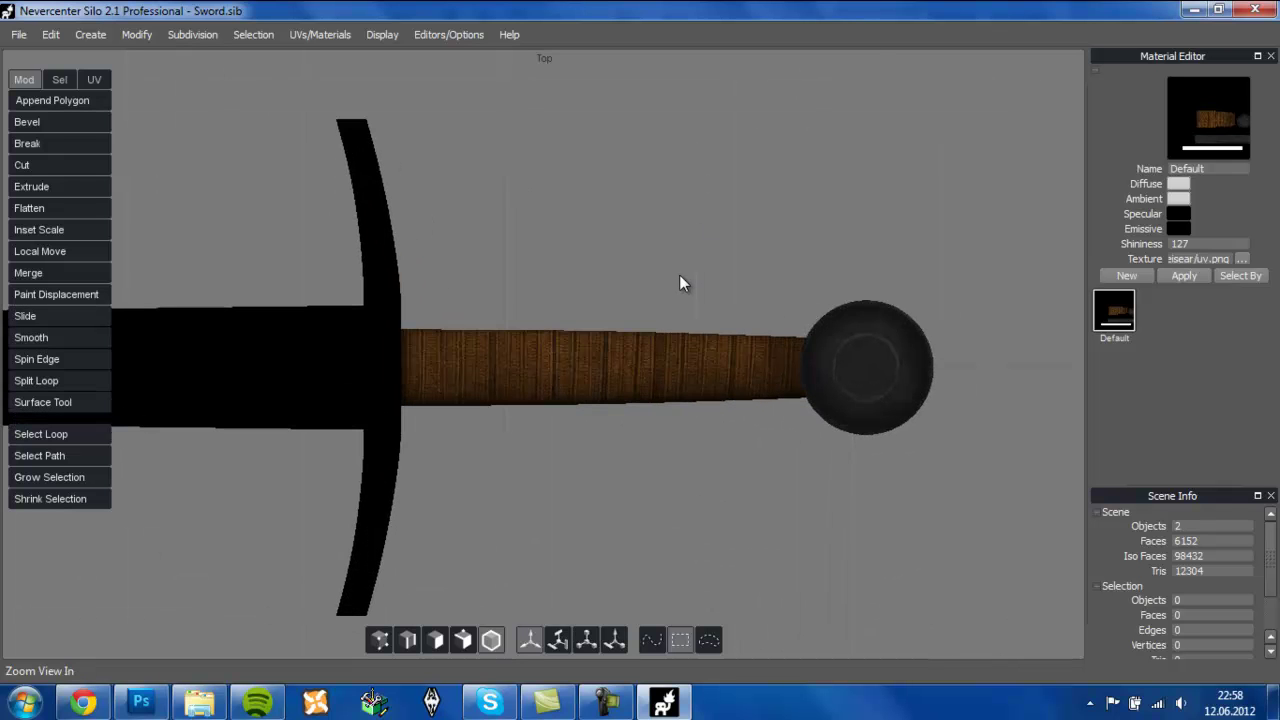
- Switch to Photoshop, add a new layer above Layer 22, and load the Special Effect Brushes set
click(153, 706)
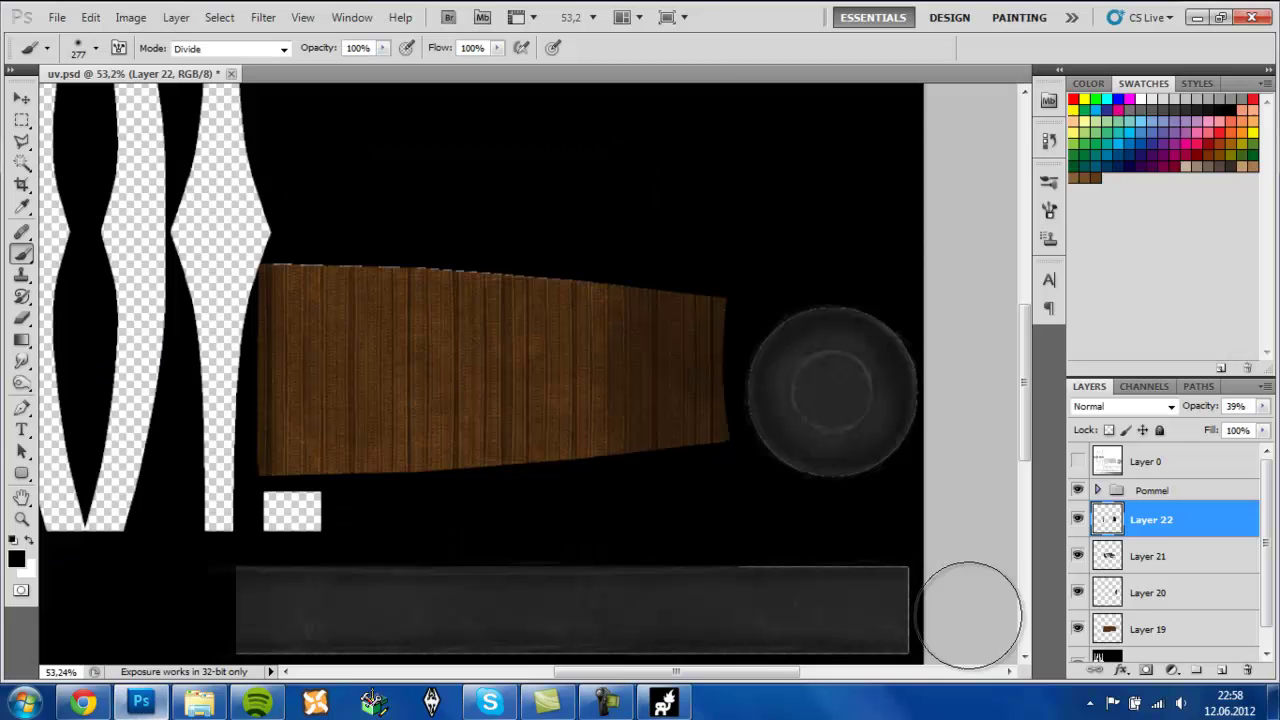
key(ctrl+shift+n)
key(Return)
right_click(421, 349)
click(555, 387)
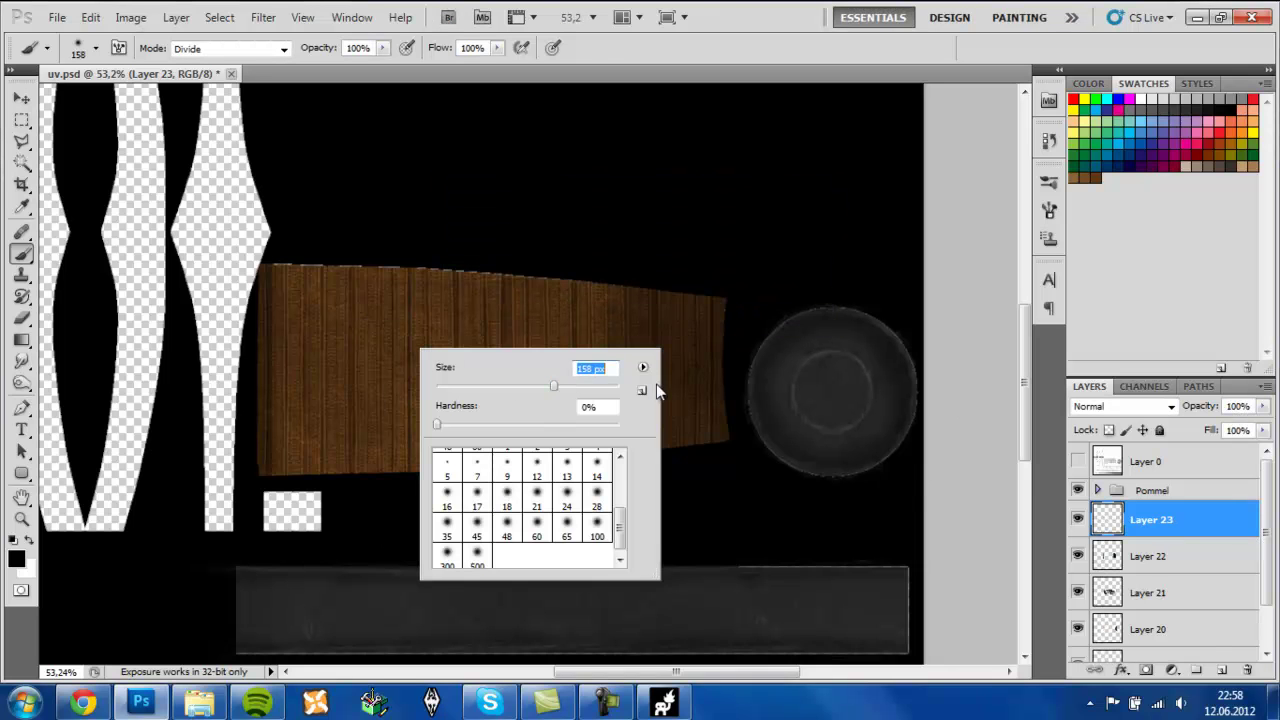
click(643, 368)
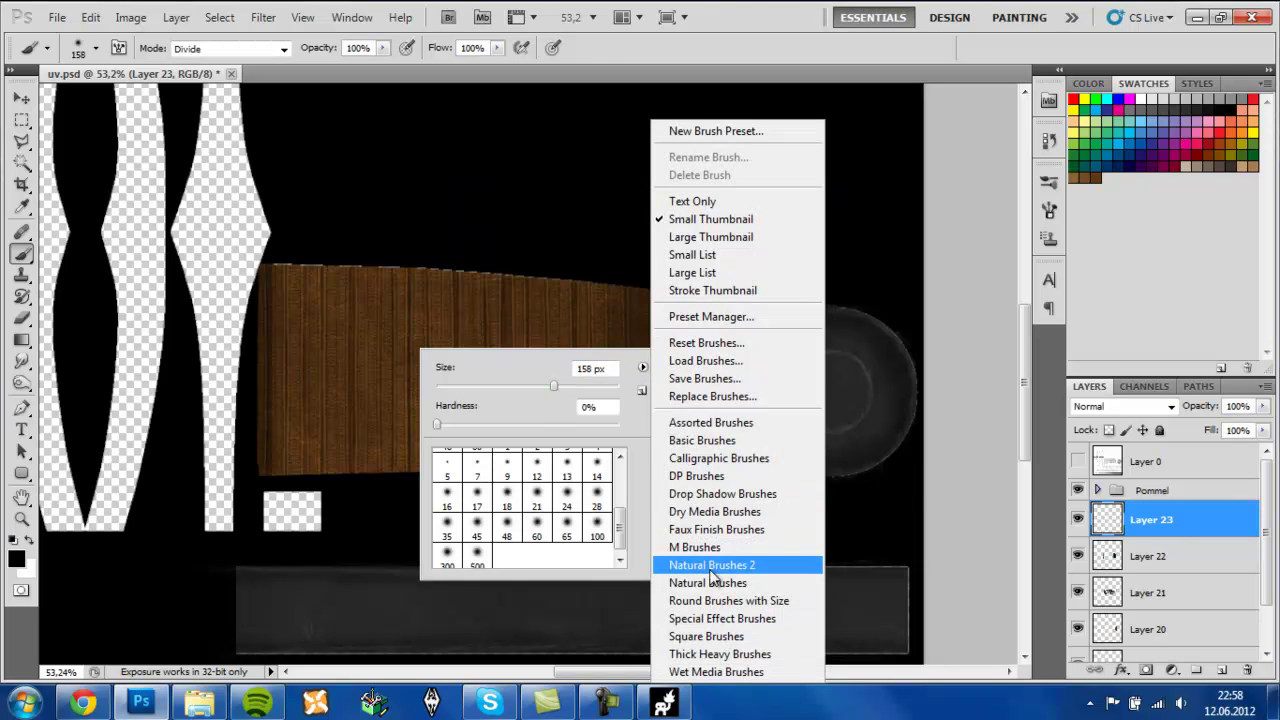
click(721, 618)
key(Return)
- Try out black strokes at different brush sizes across the grip on Layer 23 and undo them
drag(412, 340, 488, 458)
key(ctrl+z)
drag(318, 303, 400, 346)
key(ctrl+z)
right_click(489, 346)
drag(535, 384, 571, 384)
key(ctrl+z)
- Choose the scattered soft 45 px brush and try out dark specks over the middle of the grip on Layer 23
right_click(569, 444)
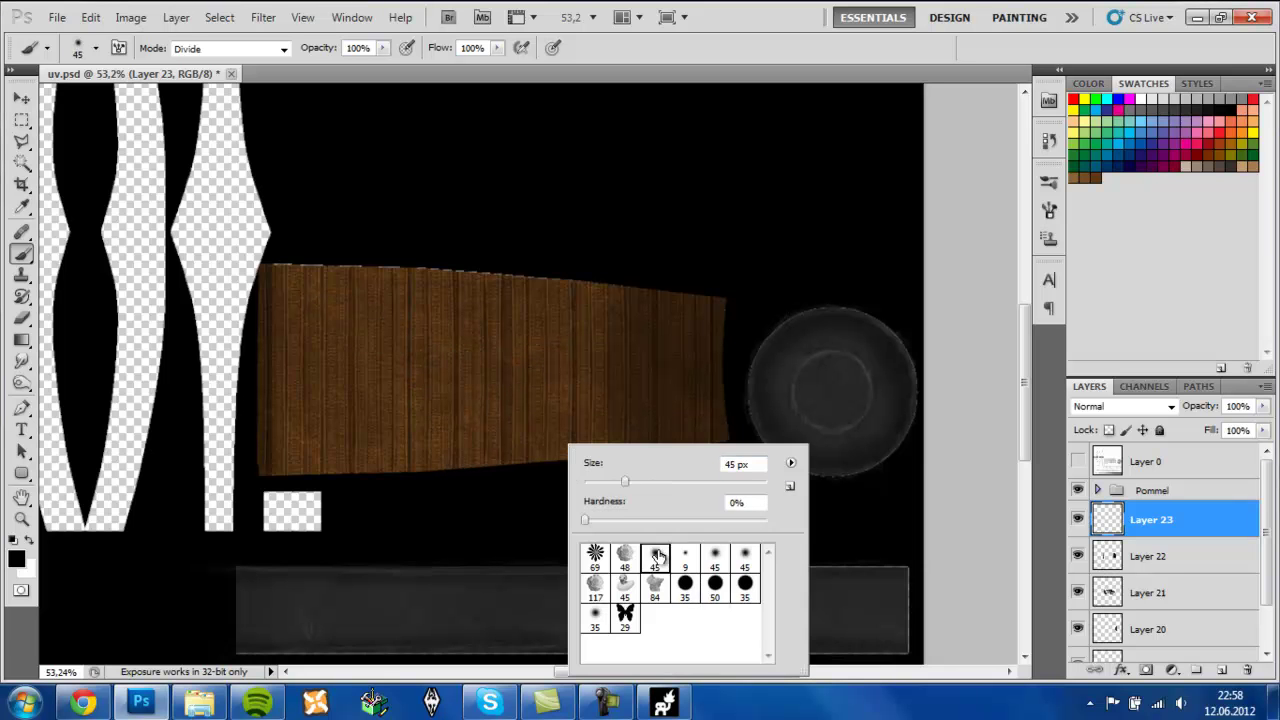
click(654, 553)
drag(413, 348, 482, 384)
key(ctrl+z)
mouse_move(285, 282)
mouse_down()
mouse_move(348, 348)
mouse_move(473, 391)
mouse_up()
key(ctrl+z)
click(537, 328)
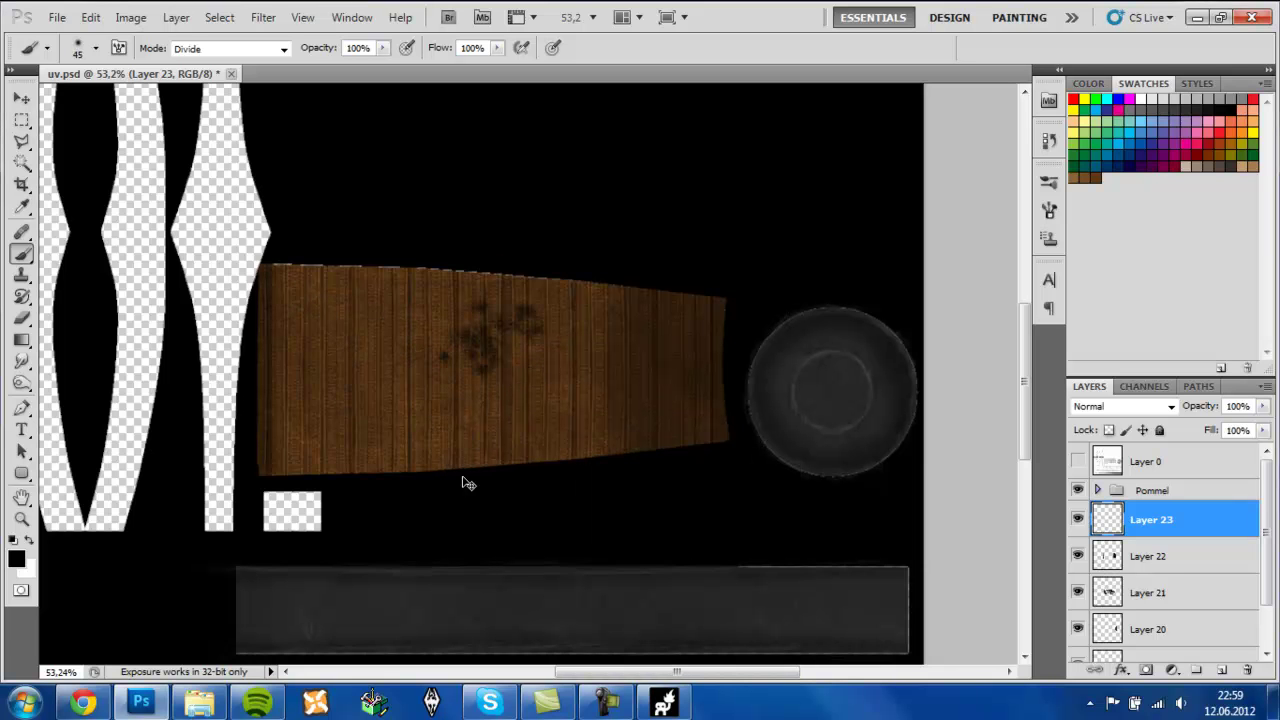
- Undo the dark specks on the grip and raise the brush size to 2500 px
key(ctrl+plus)
key(ctrl+plus)
key(ctrl+plus)
key(ctrl+minus)
key(ctrl+minus)
key(ctrl+z)
right_click(466, 482)
drag(526, 483, 598, 483)
key(Return)
right_click(555, 391)
drag(689, 432, 788, 432)
key(Return)
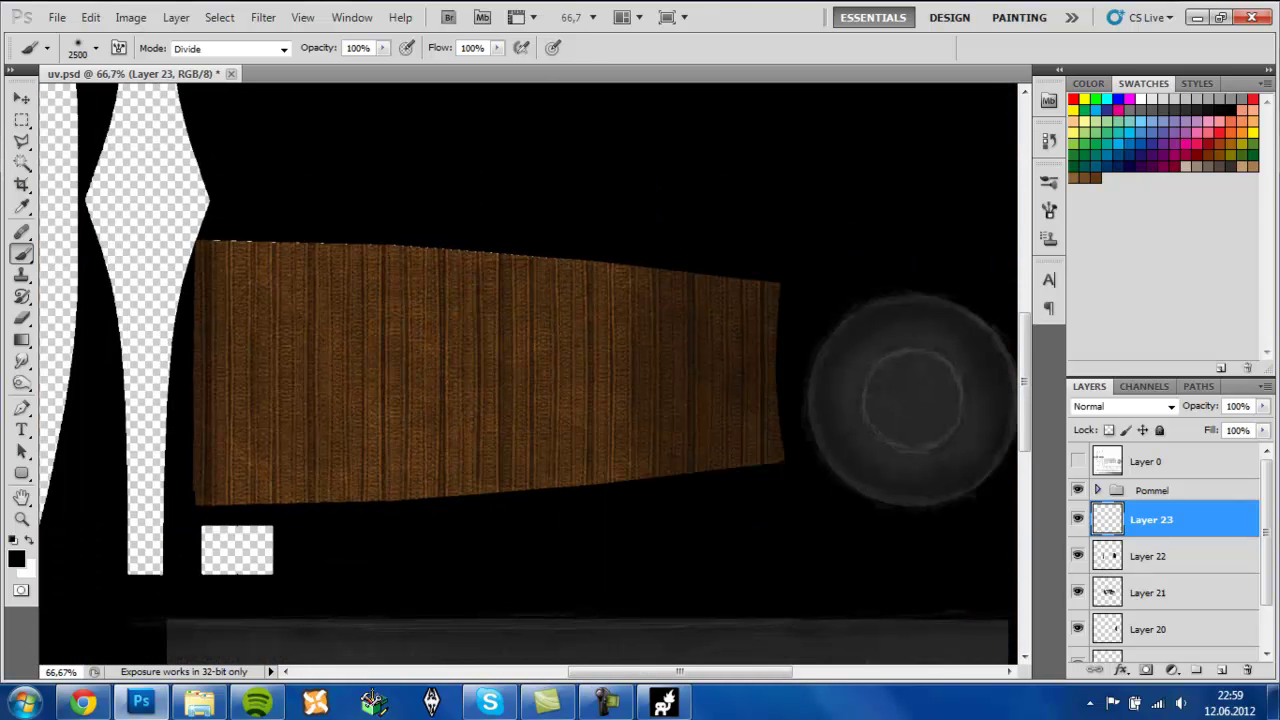
- Try out a black 2500 px textured brush stamp over the whole grip on Layer 23
right_click(504, 300)
key(Return)
right_click(758, 313)
key(Return)
click(414, 328)
right_click(414, 328)
key(Delete)
click(628, 278)
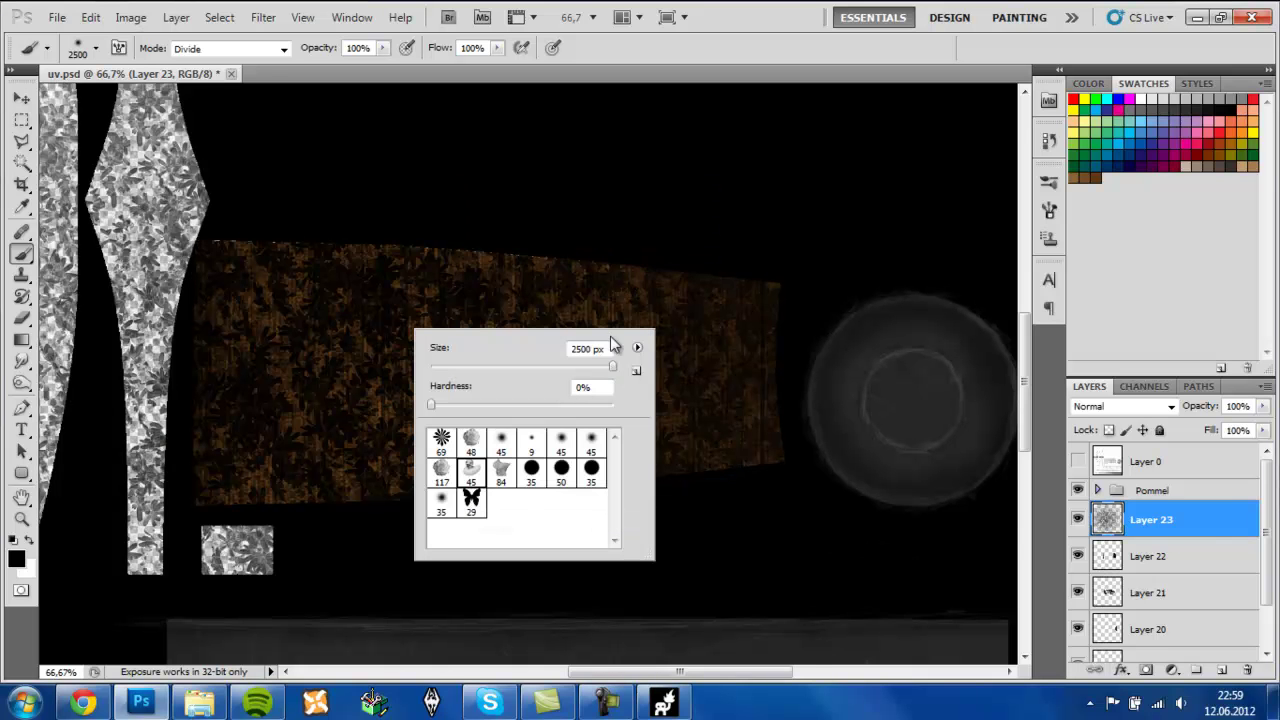
- Revert Layer 23 to the history state before the oversized brush stamp
click(637, 348)
key(Escape)
key(Escape)
key(ctrl+z)
key(ctrl+z)
click(1049, 210)
click(1049, 210)
click(1047, 143)
click(943, 173)
click(1049, 141)
- Load Layer 19's grip outline as a selection, stamp a black 504 px stain near the guard end on Layer 23, and set that layer's opacity to 51%
scroll(1105, 540, down, 3)
ctrl+click(1110, 610)
right_click(578, 396)
drag(776, 436, 759, 438)
click(470, 350)
key(ctrl+z)
click(262, 316)
key(ctrl+z)
click(343, 368)
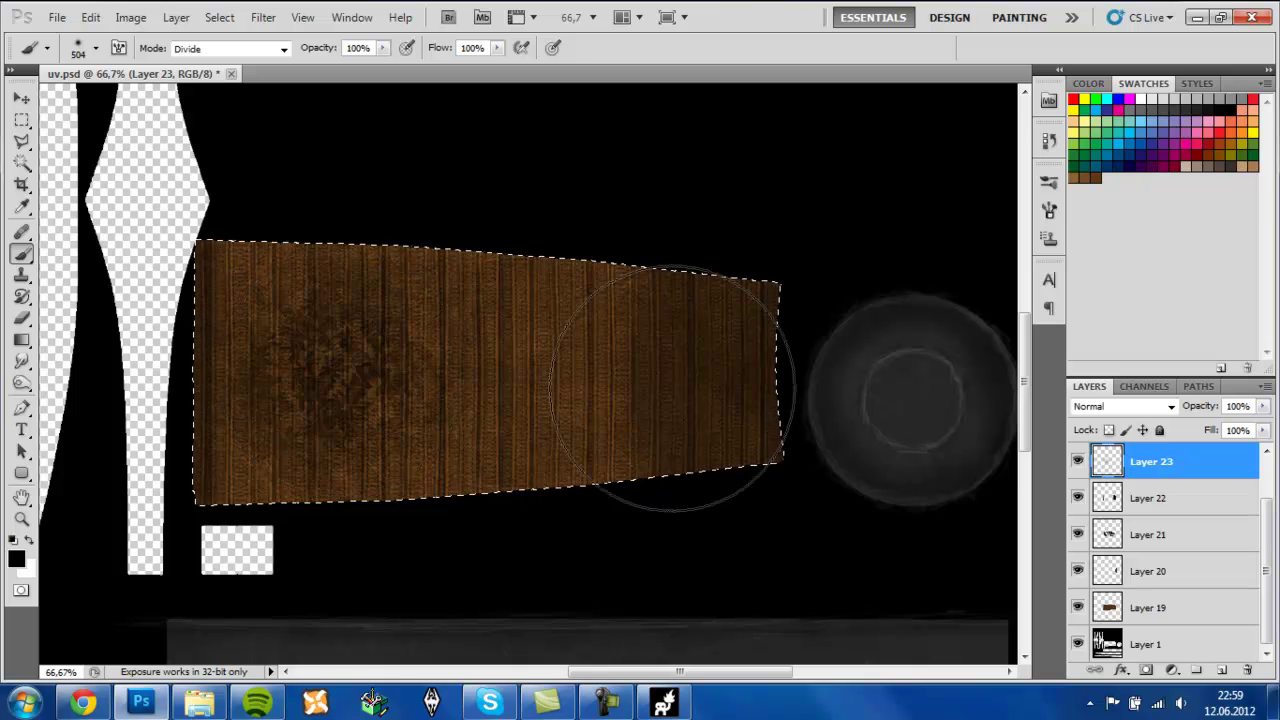
drag(1265, 428, 1207, 430)
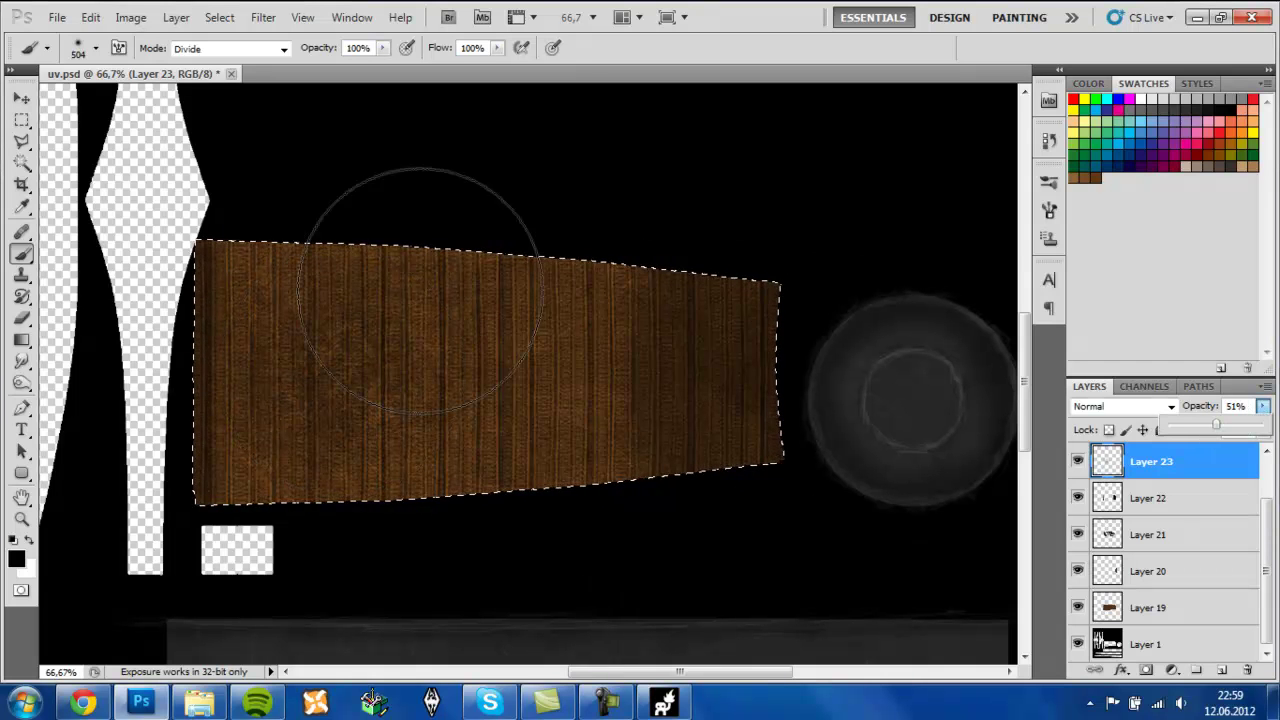
- Add a layer above Layer 23, paint dark red stains on the grip with a 197 px brush, and set the layer's opacity to 25%
click(1094, 180)
key(ctrl+shift+n)
key(Return)
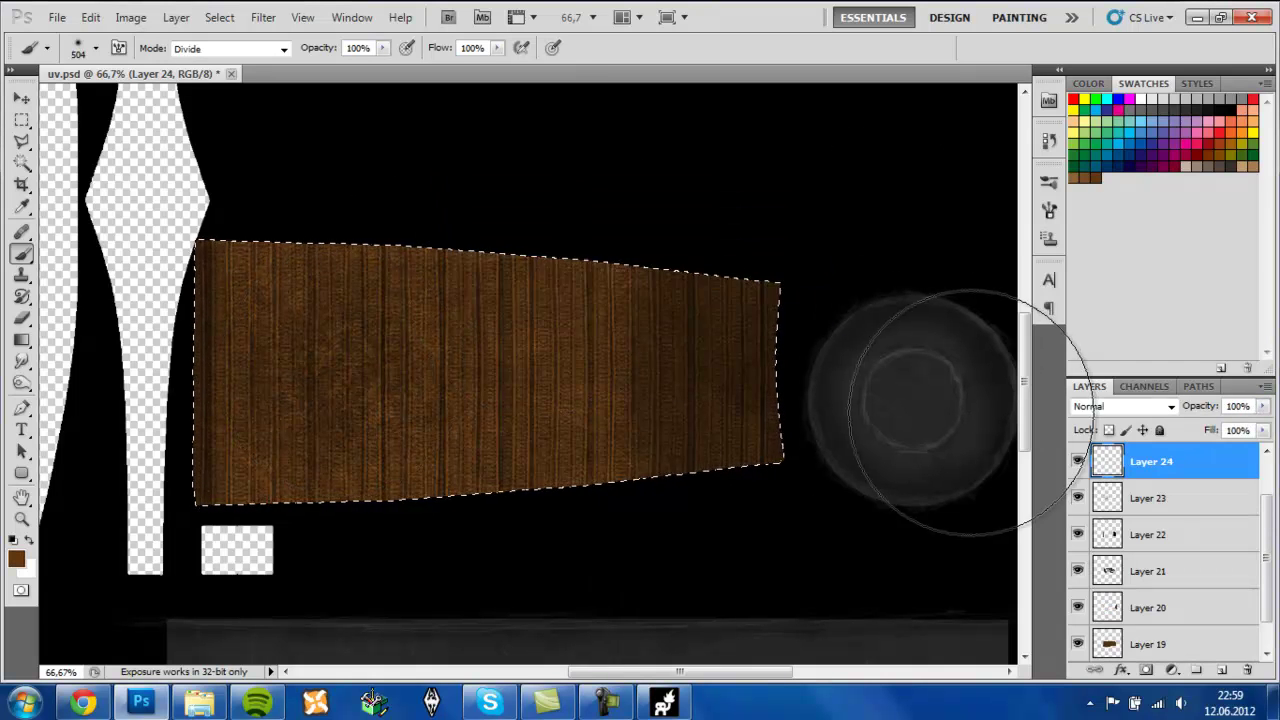
click(1251, 97)
drag(470, 400, 473, 432)
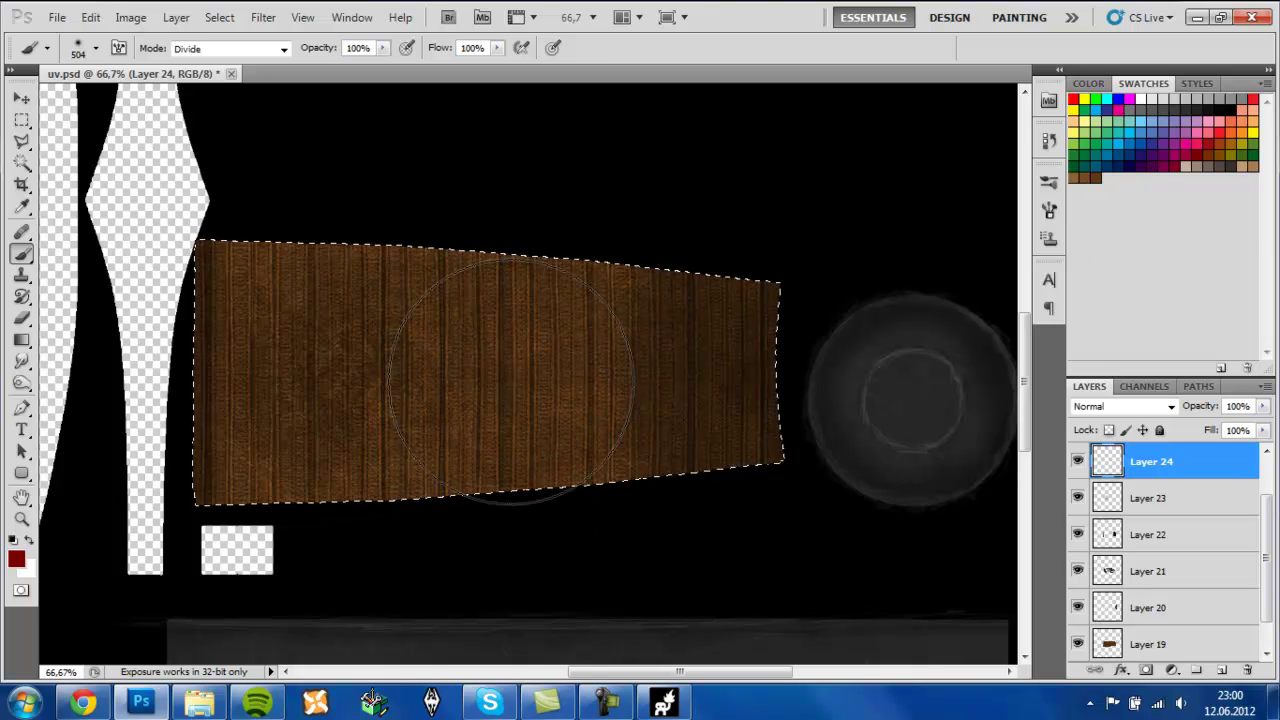
key(ctrl+z)
right_click(563, 389)
drag(1263, 406, 1190, 428)
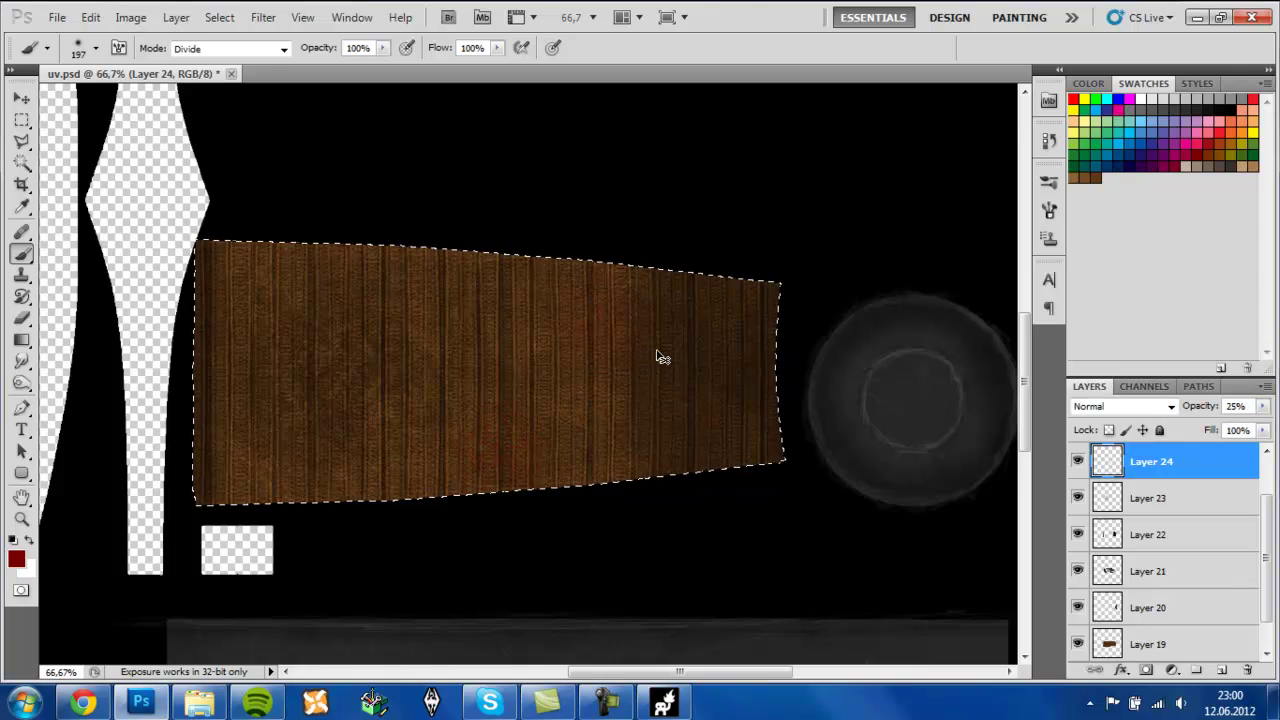
- Soften the grip's stains with the Smudge tool at 40 px and 50% strength, and make Layer 23 active
click(22, 361)
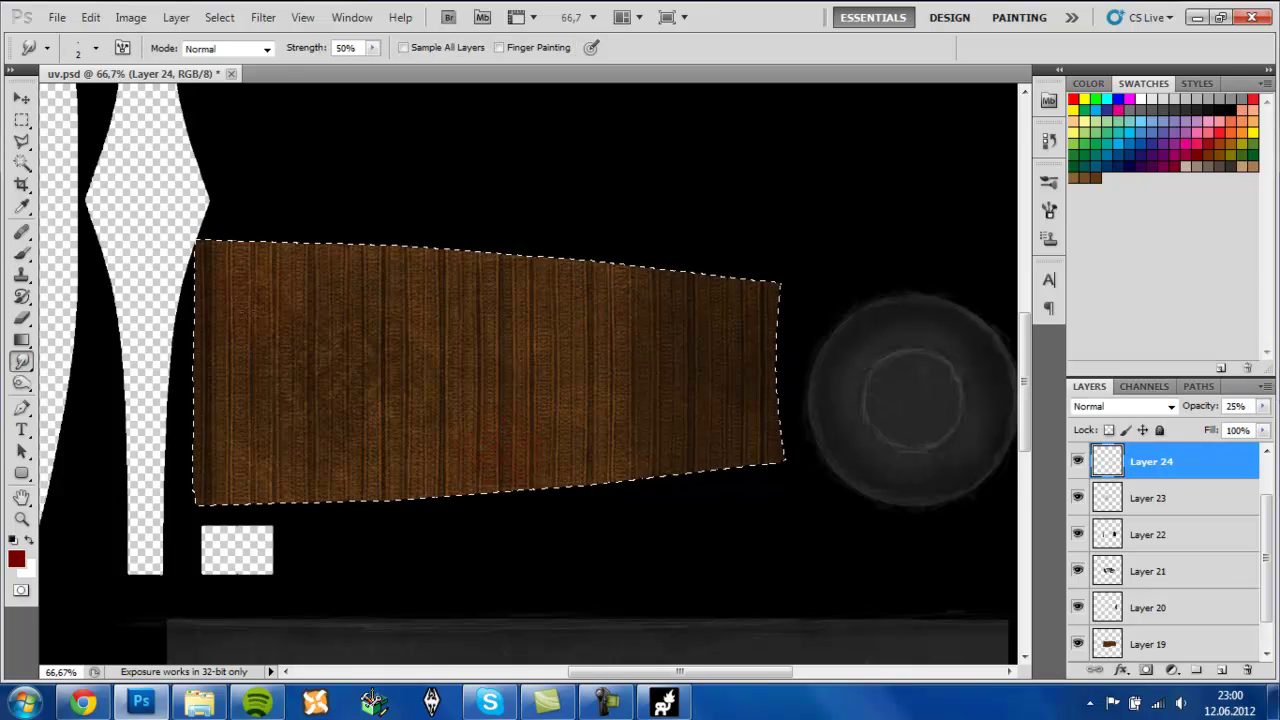
right_click(341, 332)
drag(366, 372, 401, 372)
click(268, 325)
click(1190, 498)
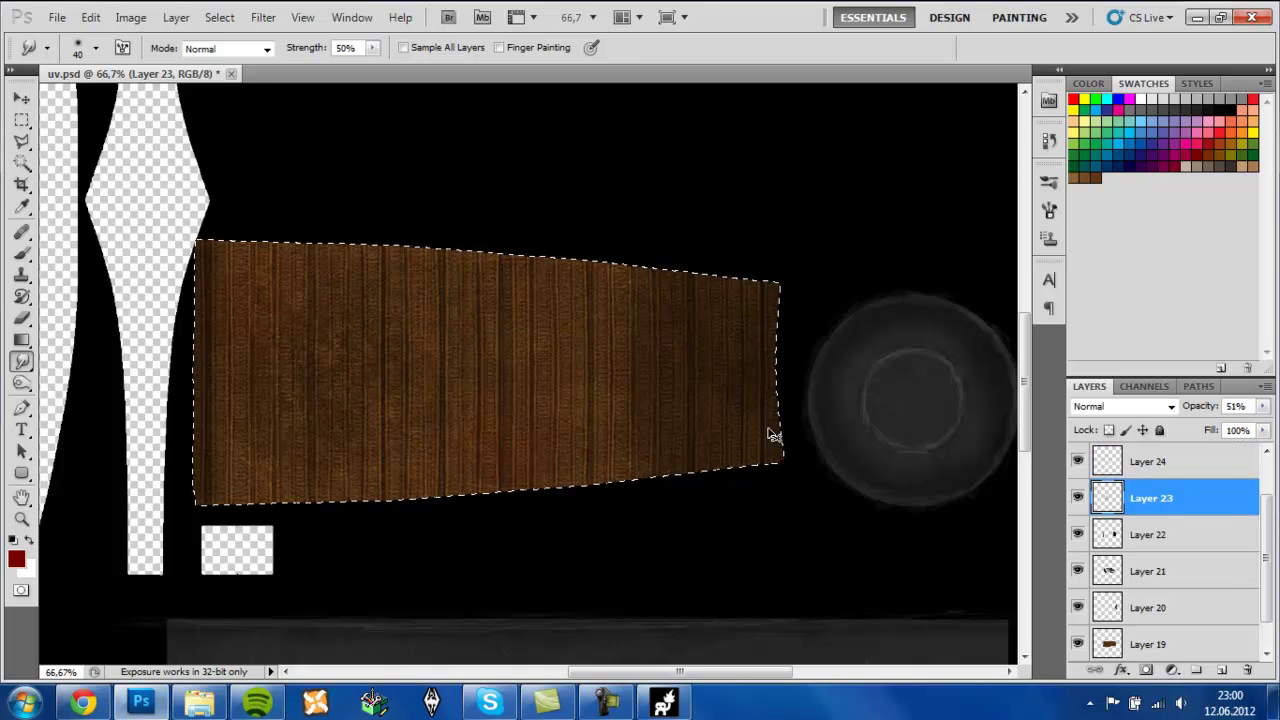
- Lighten the red stains on Layer 24 with a 32 px Eraser at 44% opacity
key(ctrl+minus)
key(e)
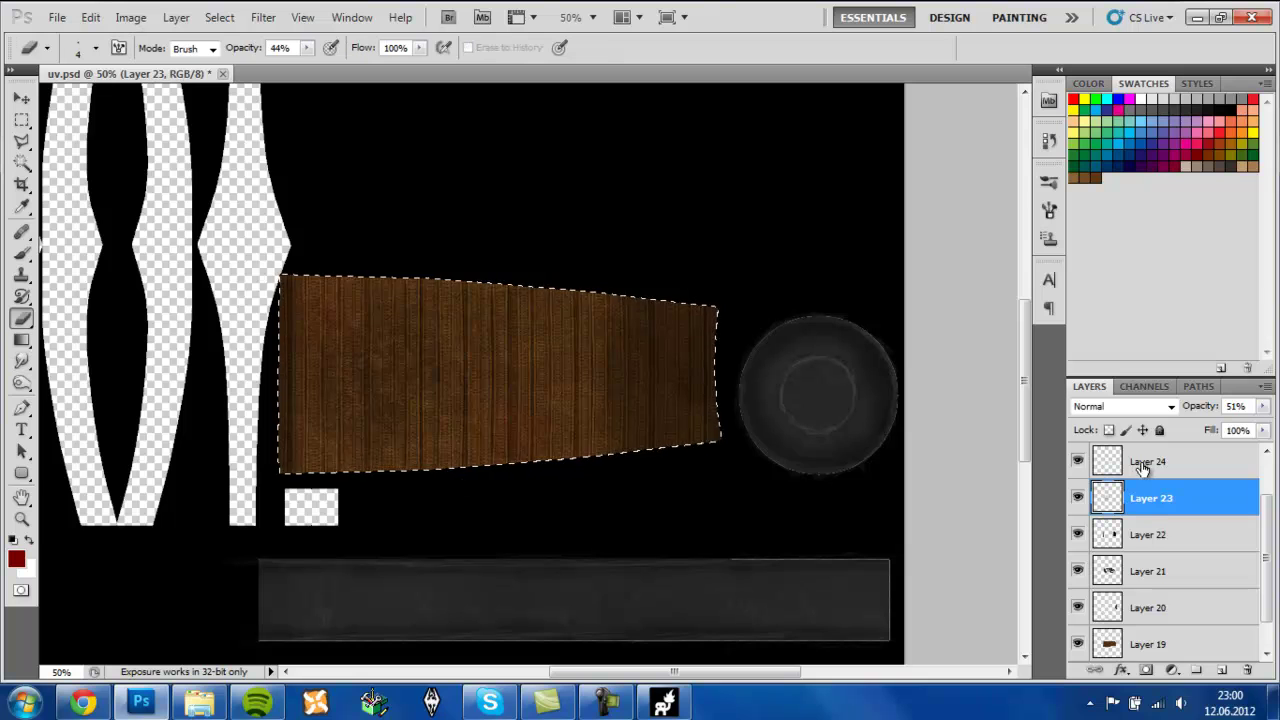
click(1150, 464)
right_click(752, 448)
drag(791, 484, 799, 484)
click(535, 461)
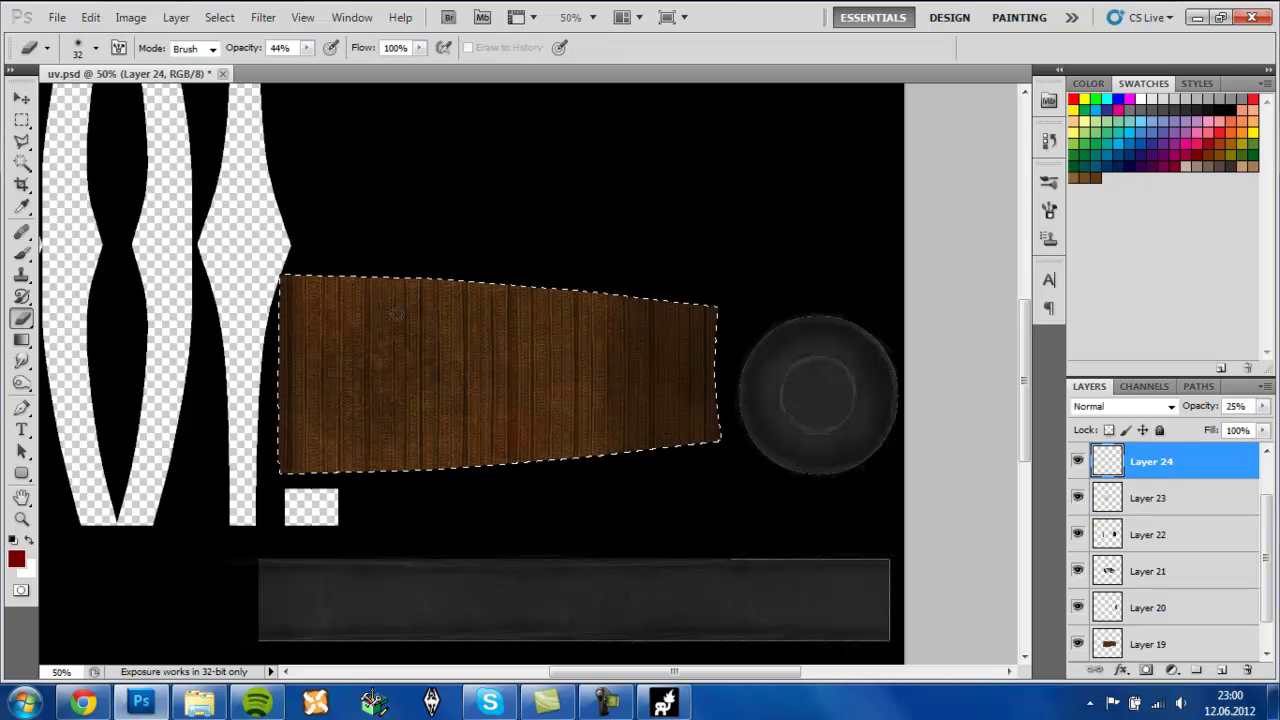
- Lower Layer 23's opacity to 35% and clear the grip selection
click(1150, 498)
click(1263, 406)
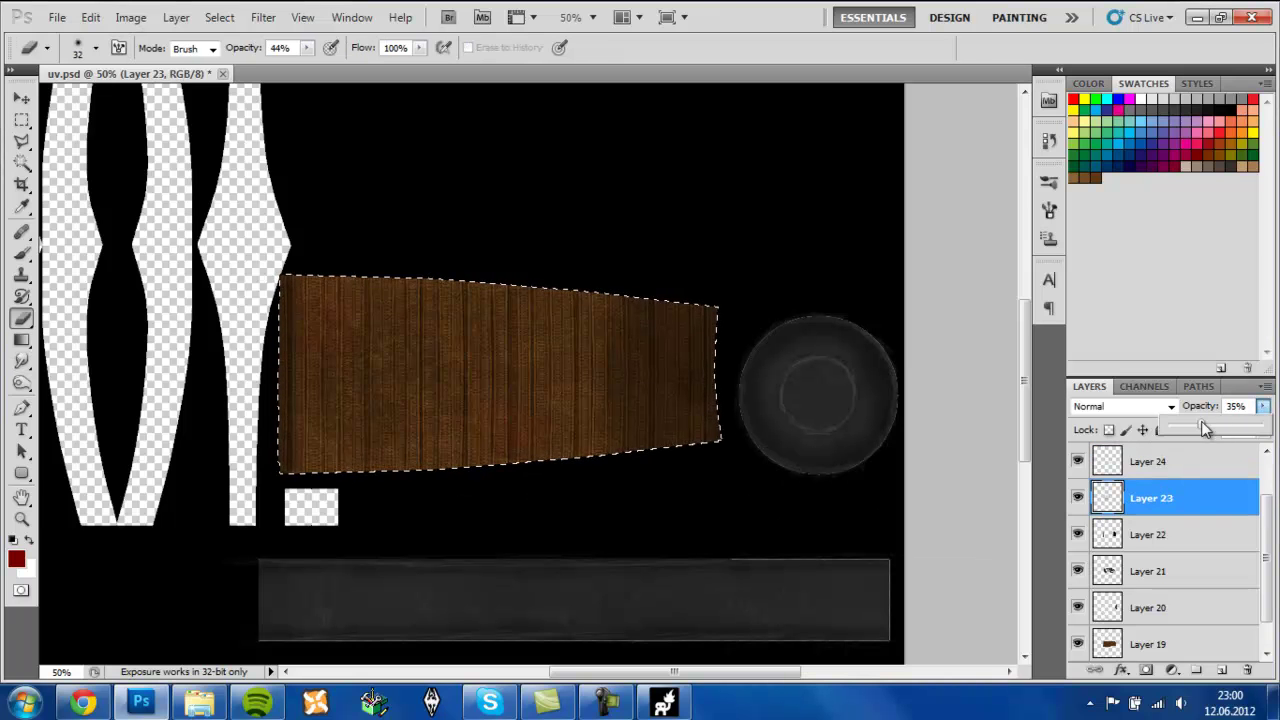
ctrl+click(1154, 491)
key(ctrl+d)
key(ctrl+minus)
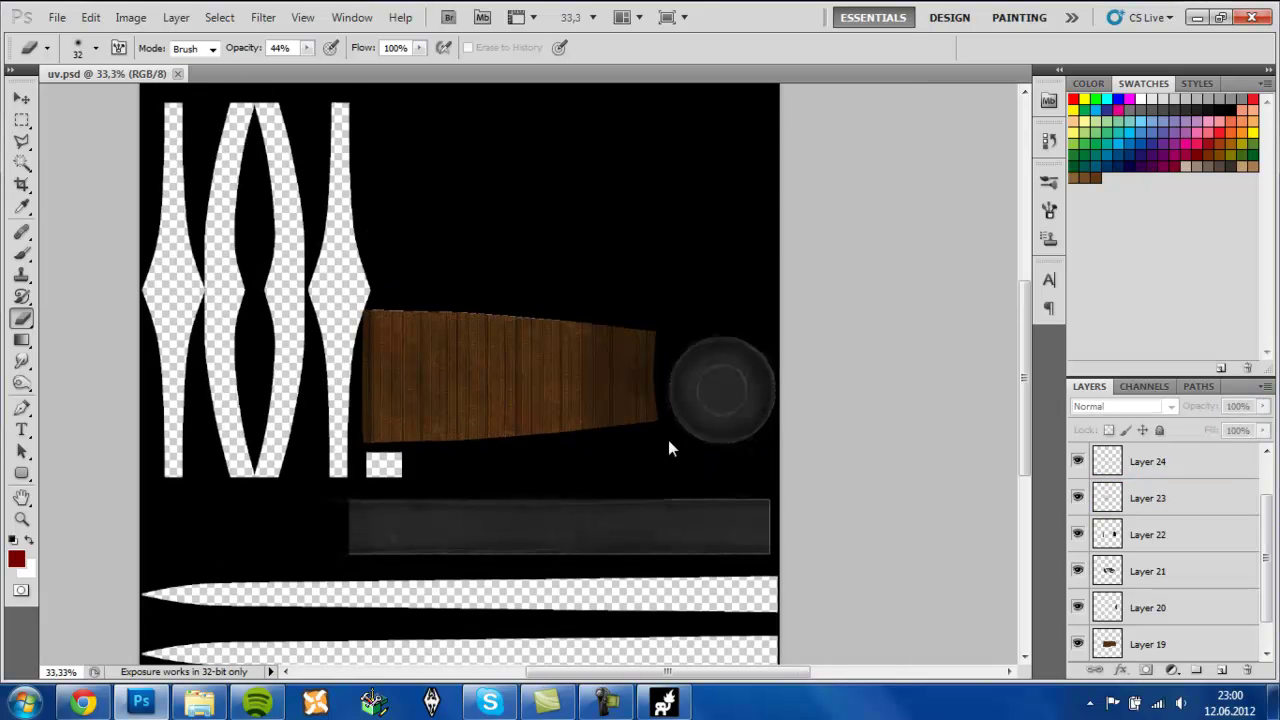
- Save a non-interlaced PNG copy of the layout, switch to Silo, and reapply the Default material to the sword
key(ctrl+shift+s)
click(672, 402)
click(610, 601)
click(868, 377)
click(589, 274)
click(690, 238)
key(F10)
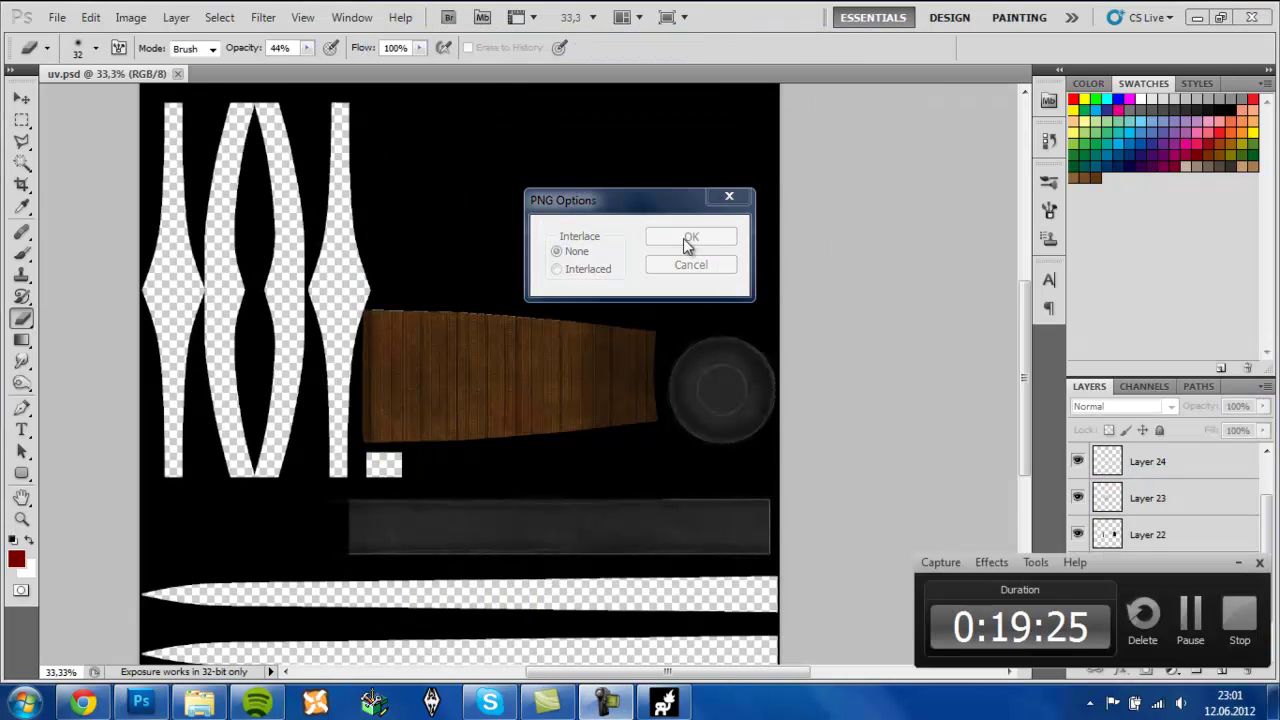
click(682, 237)
key(alt+Tab)
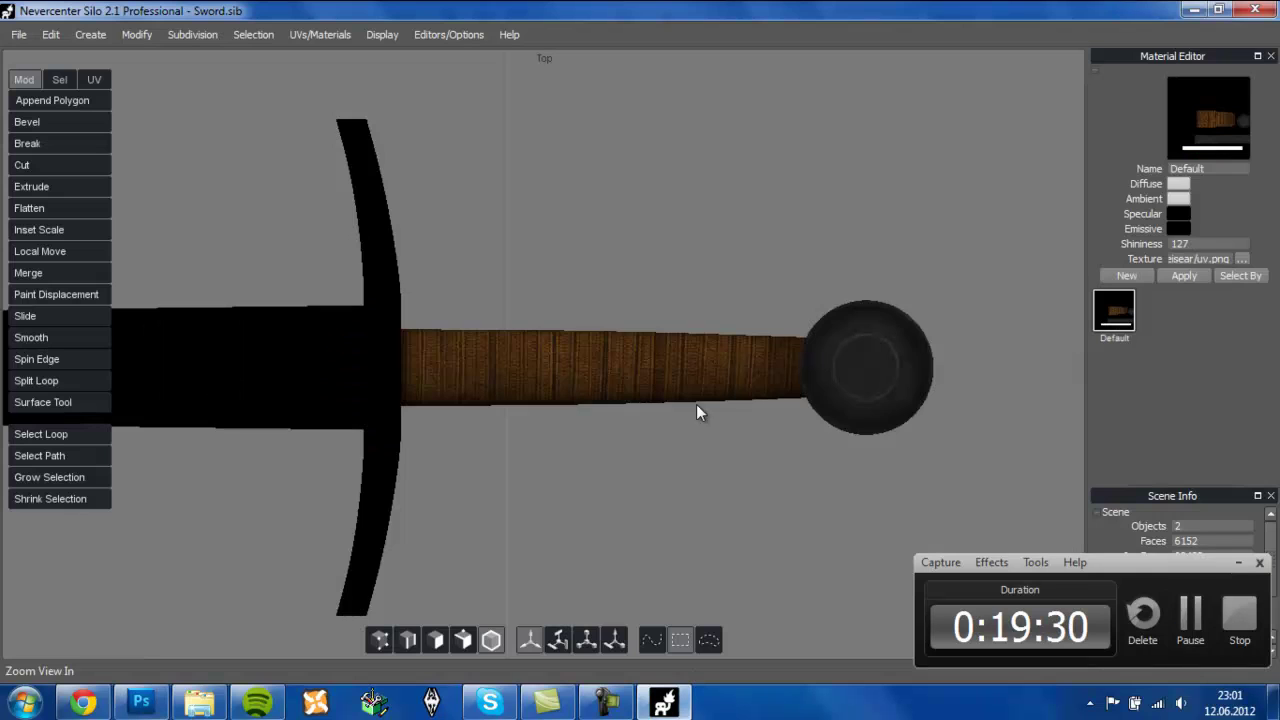
click(1197, 278)
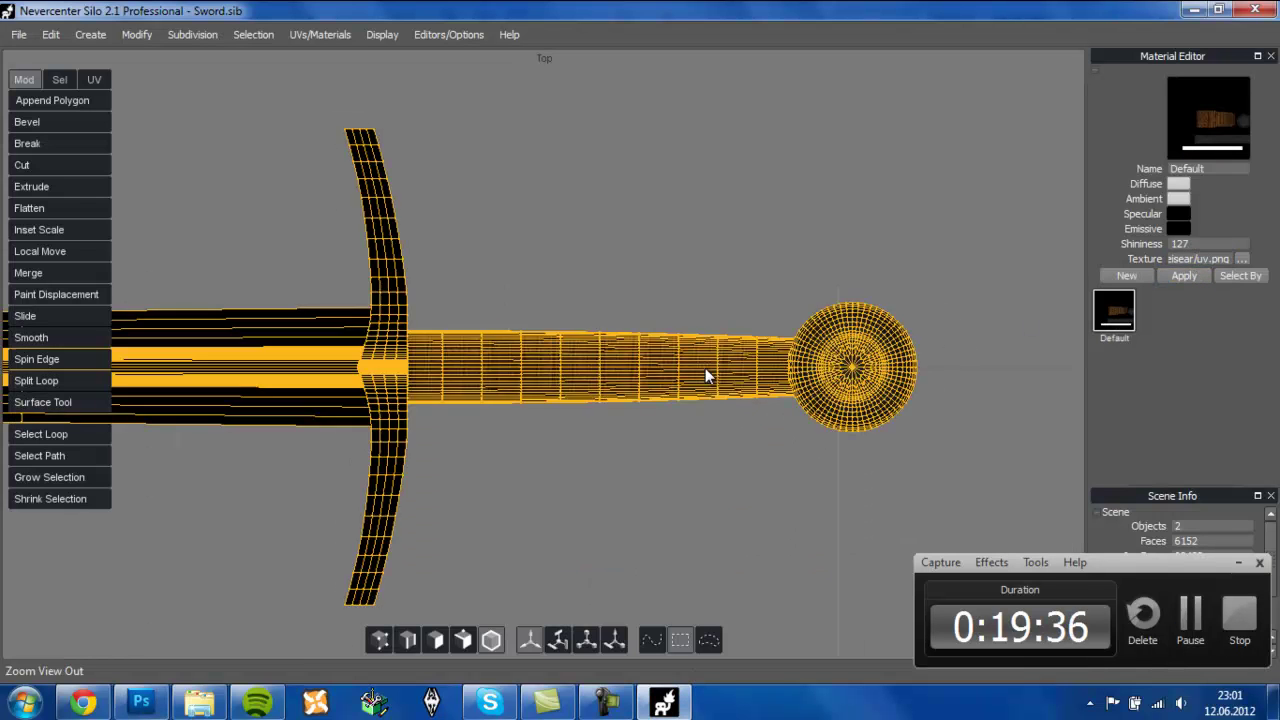
- Examine the stained grip, guard and pommel in the Perspective view from several angles and distances
key(space)
key(space)
scroll(540, 220, up, 3)
drag(960, 320, 844, 474)
scroll(844, 474, up, 8)
scroll(804, 496, down, 5)
scroll(810, 406, up, 5)
scroll(810, 406, down, 7)
drag(806, 409, 913, 315)
scroll(747, 362, up, 3)
scroll(747, 362, down, 5)
scroll(868, 272, up, 5)
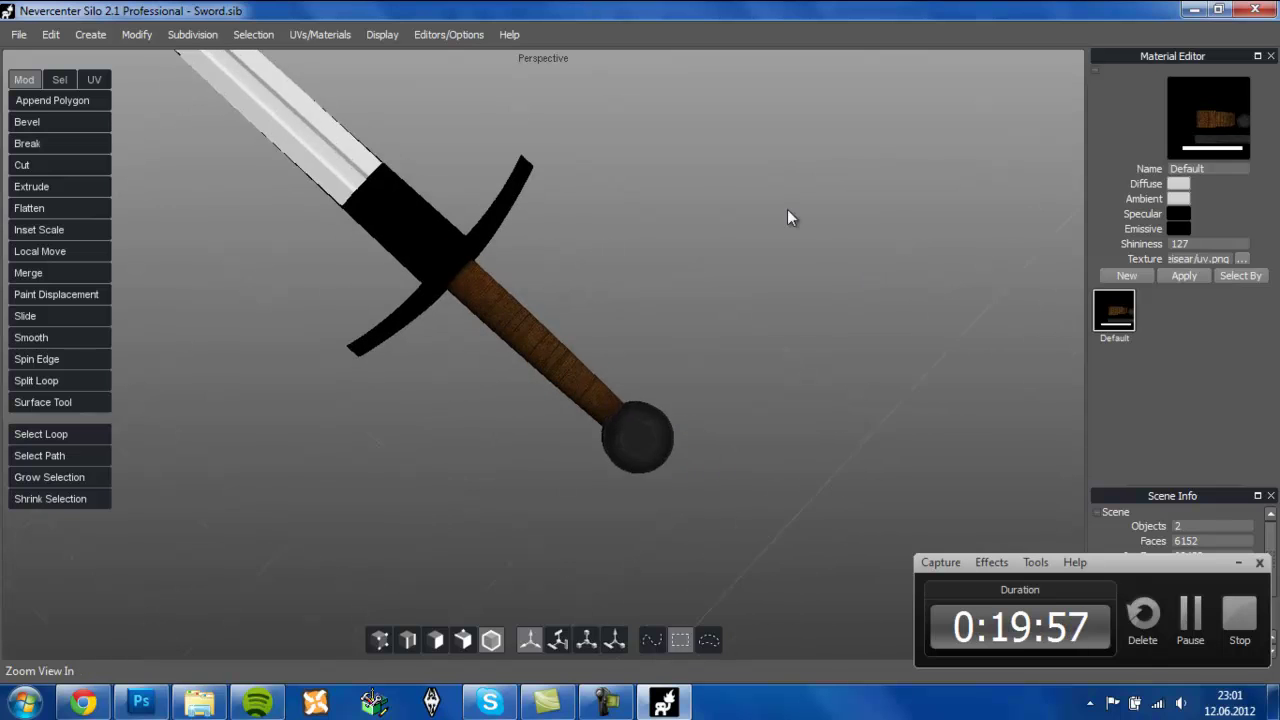
- Switch to Photoshop and group the grip's layers, Layer 19 to Layer 24, under the name Grip
click(141, 702)
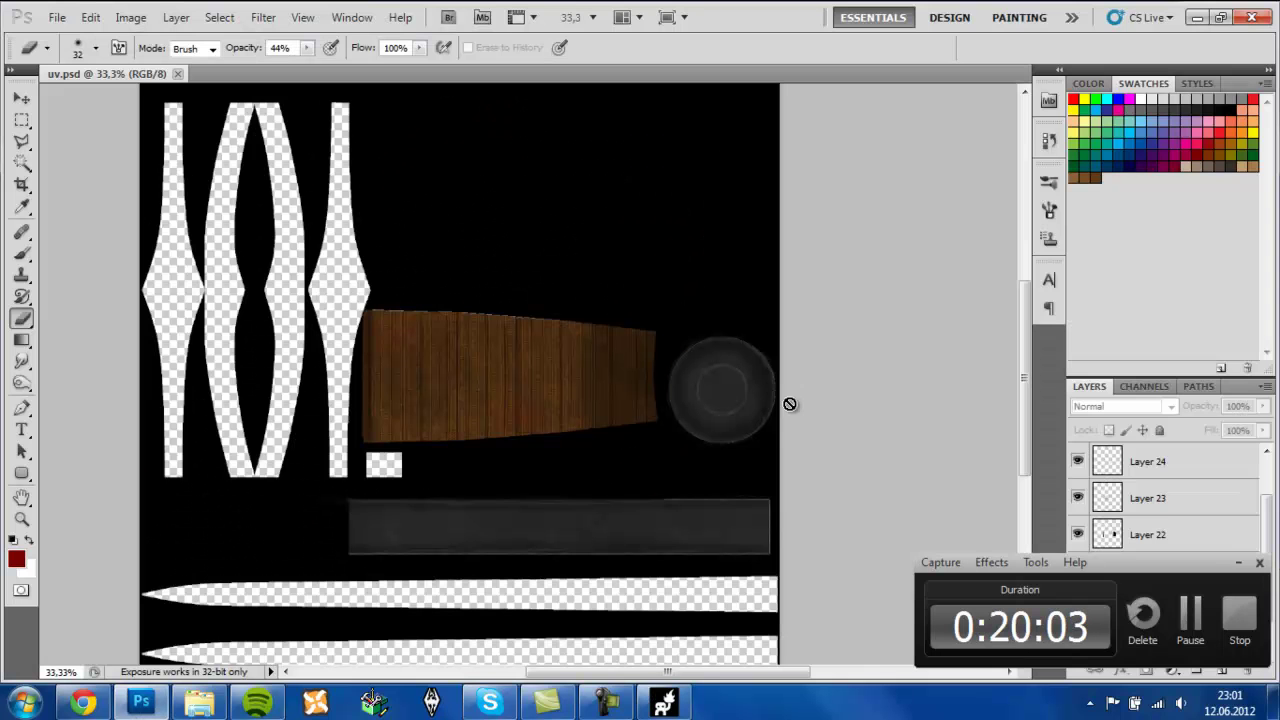
click(1239, 563)
scroll(1152, 612, down, 2)
click(1151, 609)
shift+click(1148, 492)
scroll(1150, 500, up, 2)
shift+click(1160, 519)
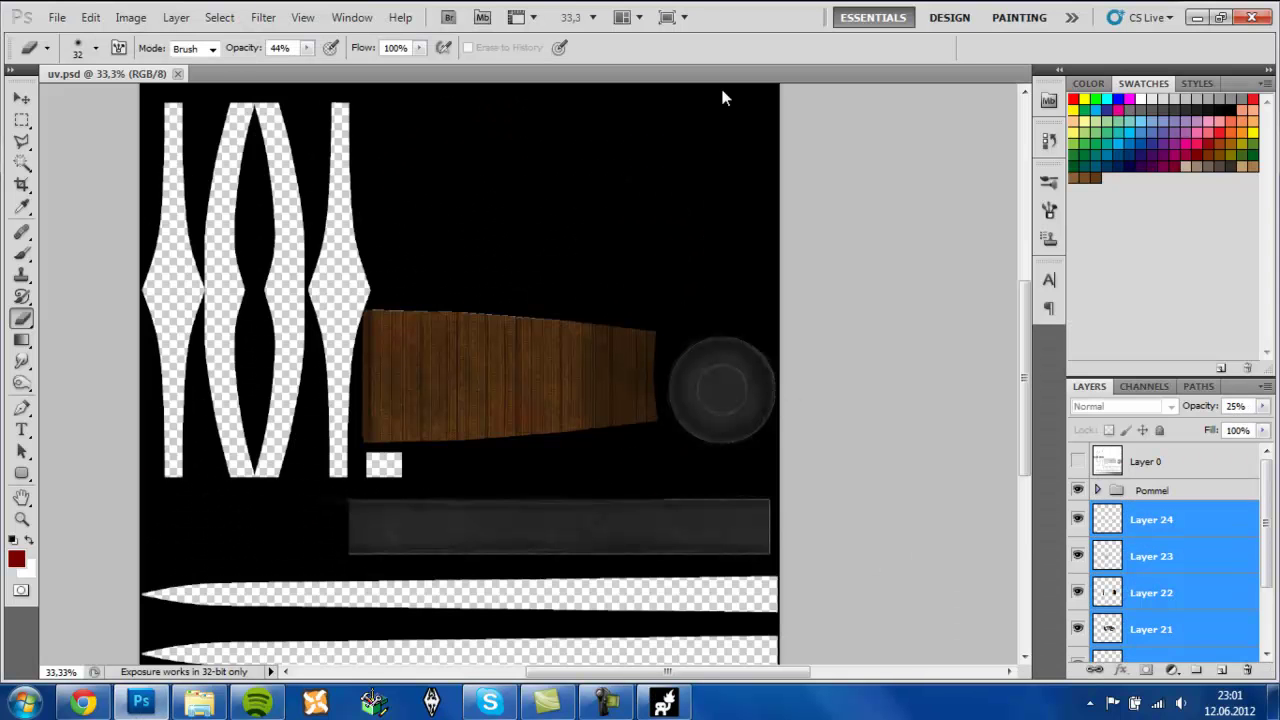
click(176, 17)
mouse_move(180, 31)
click(440, 91)
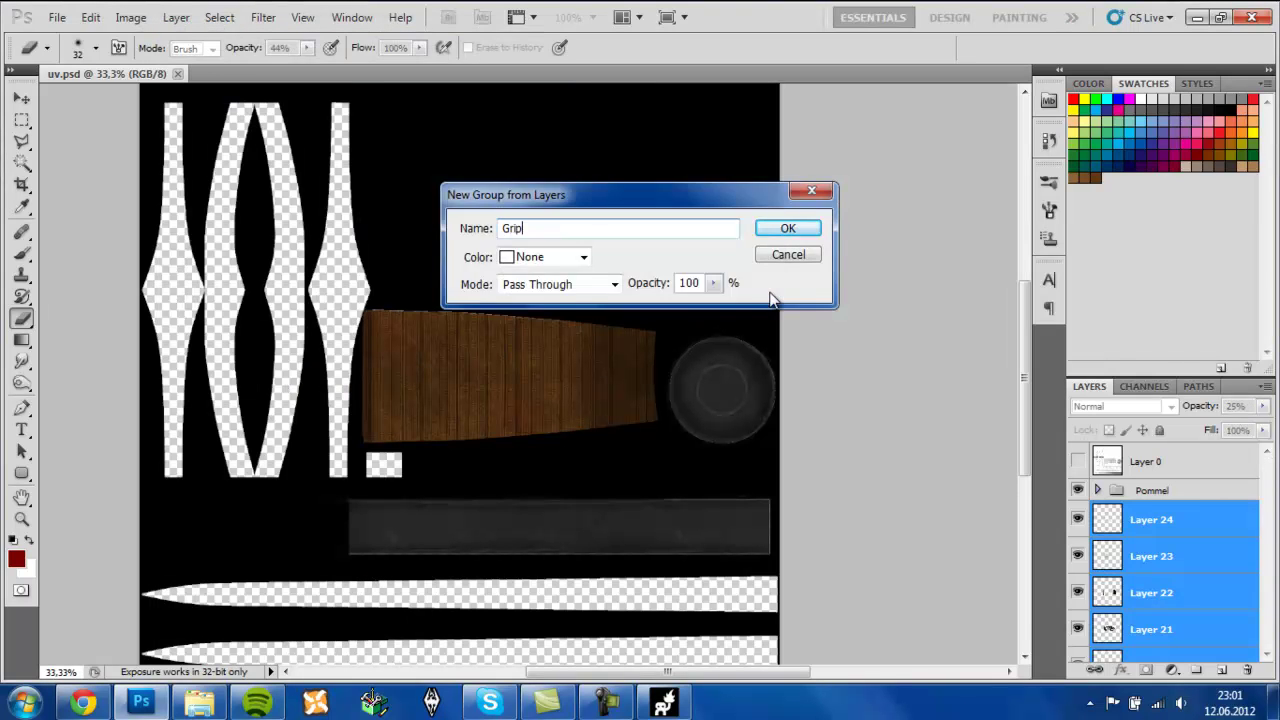
key(Return)
- Expand the Pommel group and add a new layer at the top of it
click(1143, 464)
click(1140, 493)
click(1097, 491)
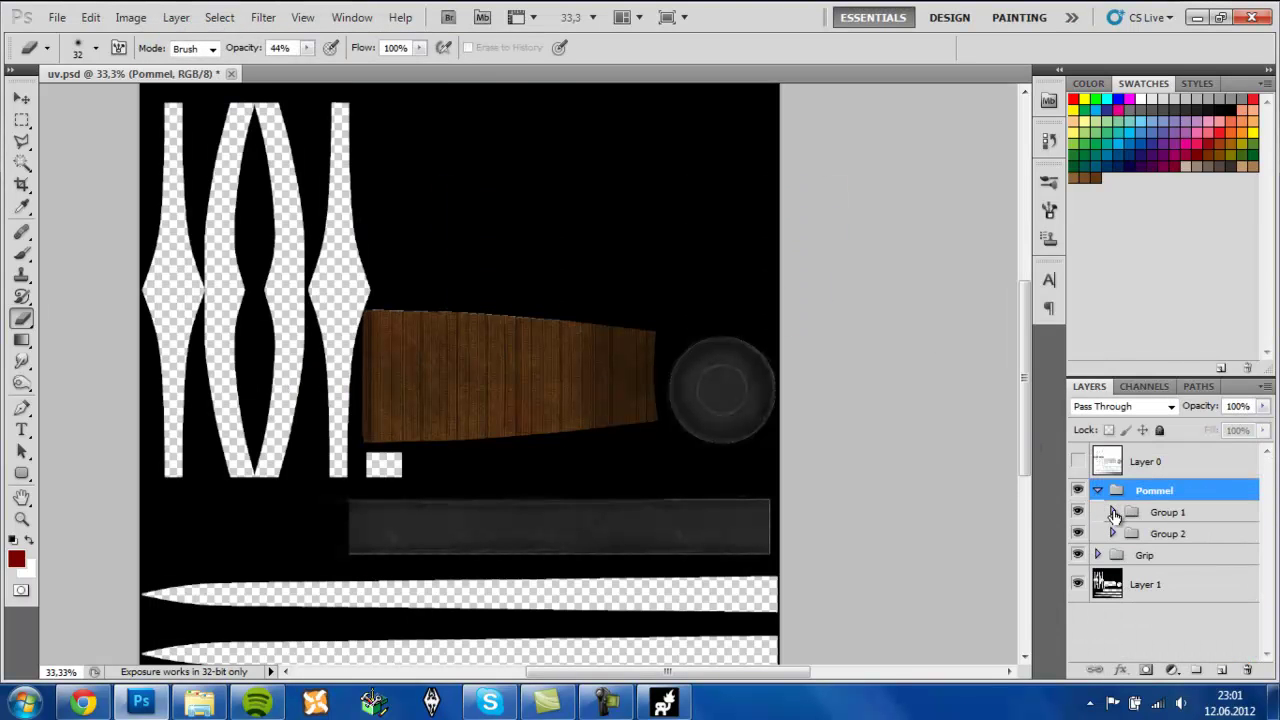
key(ctrl+shift+n)
key(Return)
key(ctrl+plus)
key(ctrl+plus)
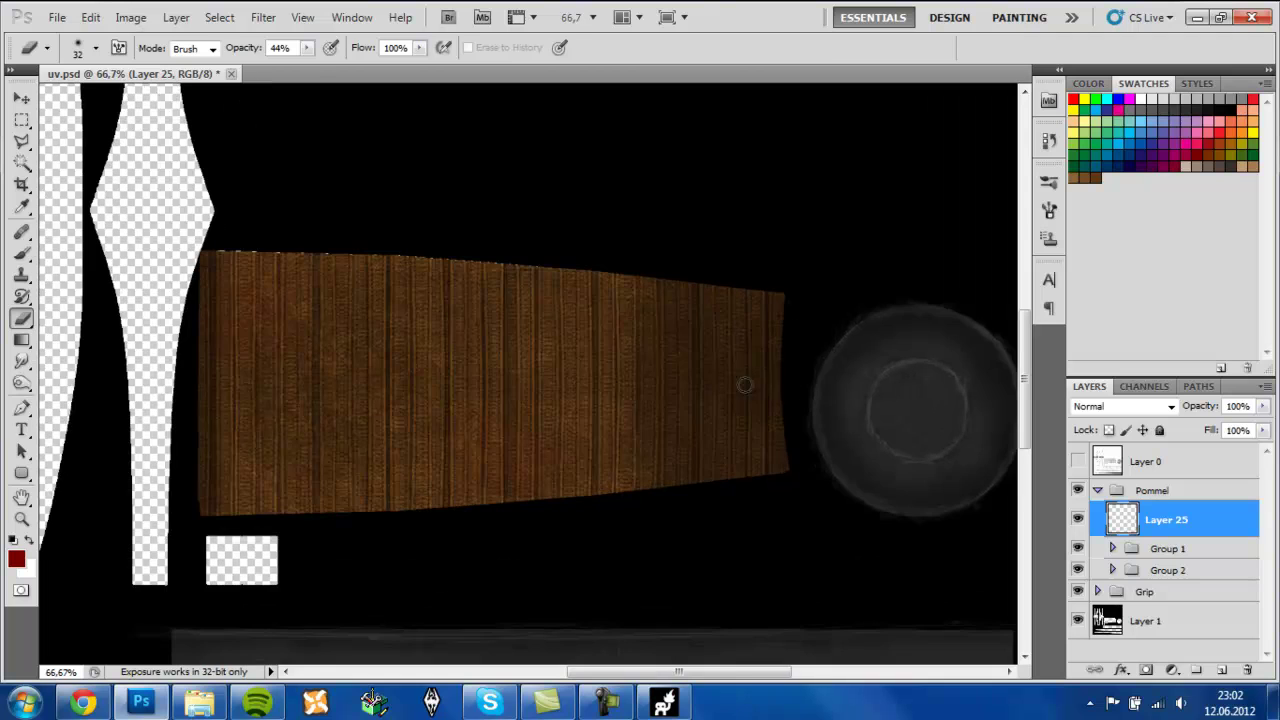
- Paint dark red stains on the pommel's rim and inner ring with the 197 px brush at 48% layer opacity, and pick the Smudge tool
key(b)
drag(692, 673, 757, 673)
right_click(695, 495)
click(656, 488)
click(674, 515)
click(1263, 407)
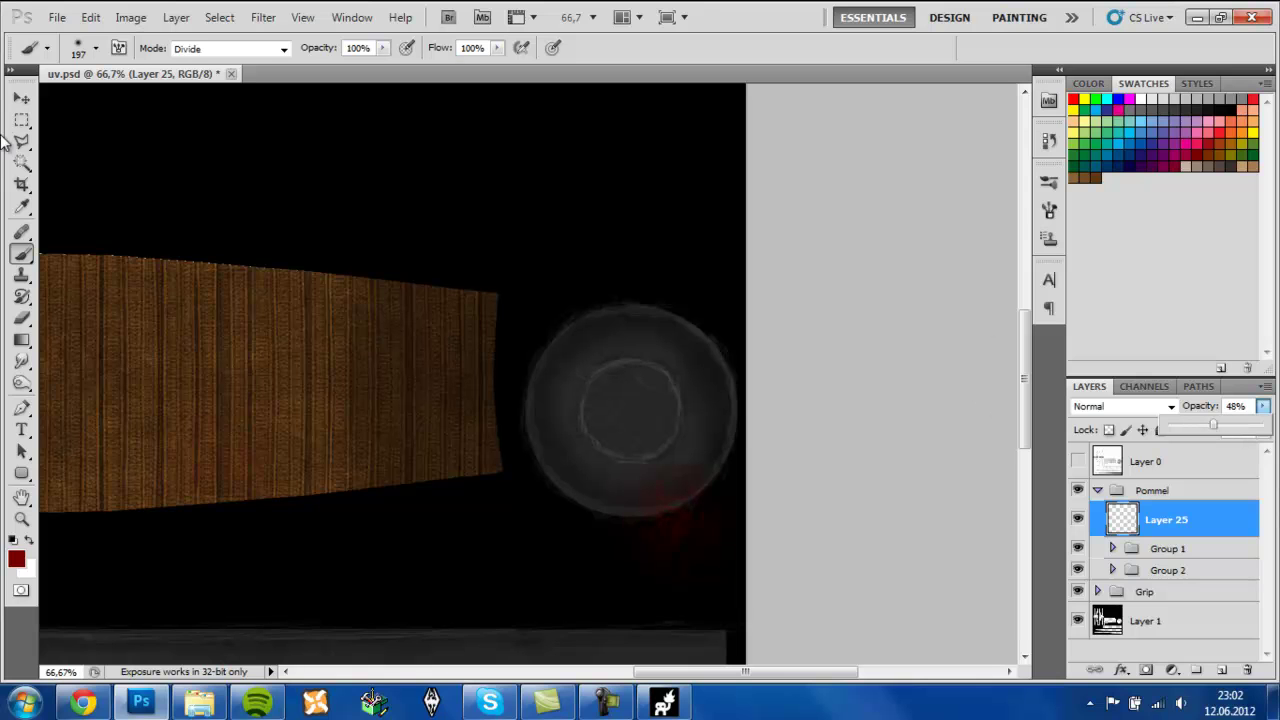
right_click(683, 401)
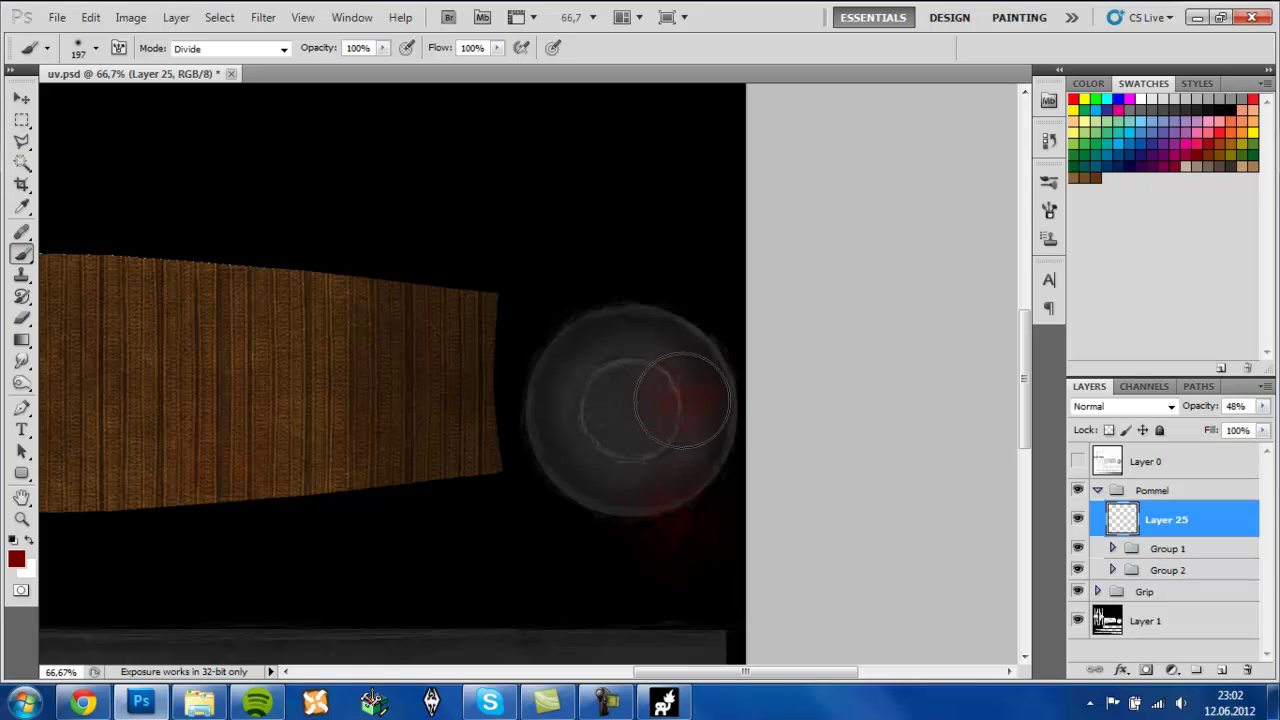
click(815, 446)
click(656, 376)
key(r)
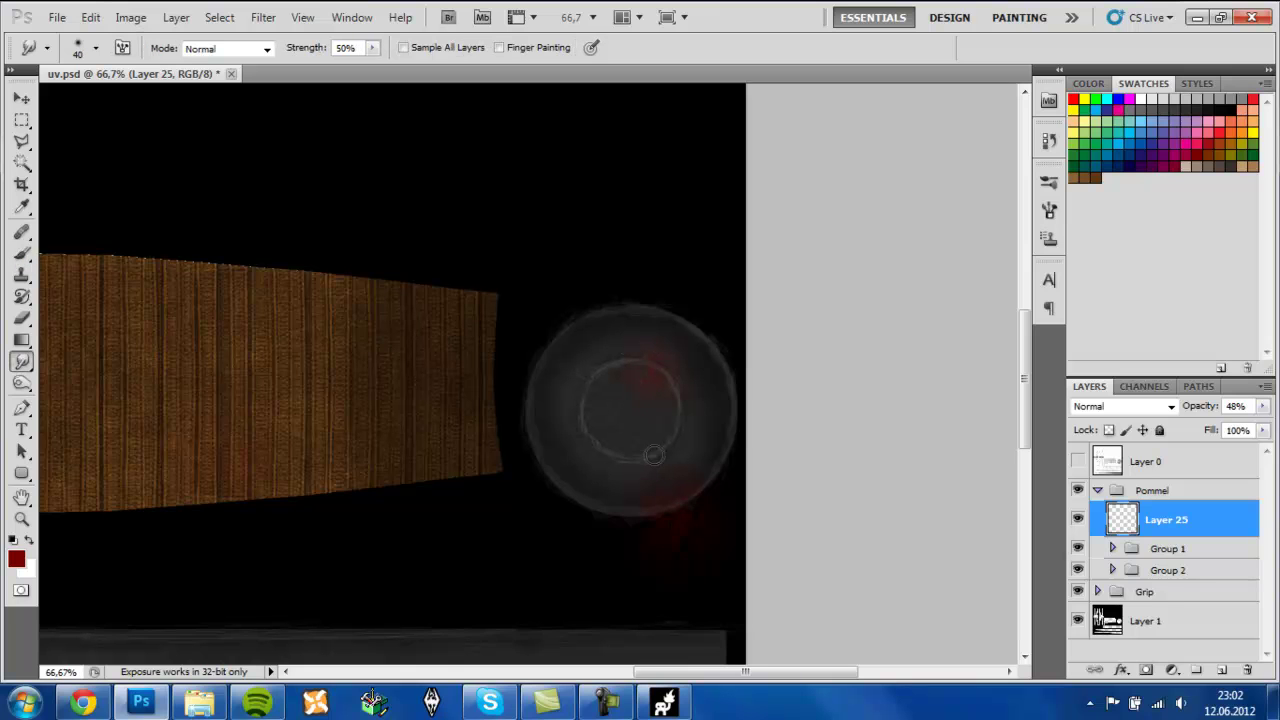
- Lower the pommel stain layer's opacity to 28% and rename the layer Blood
click(1263, 406)
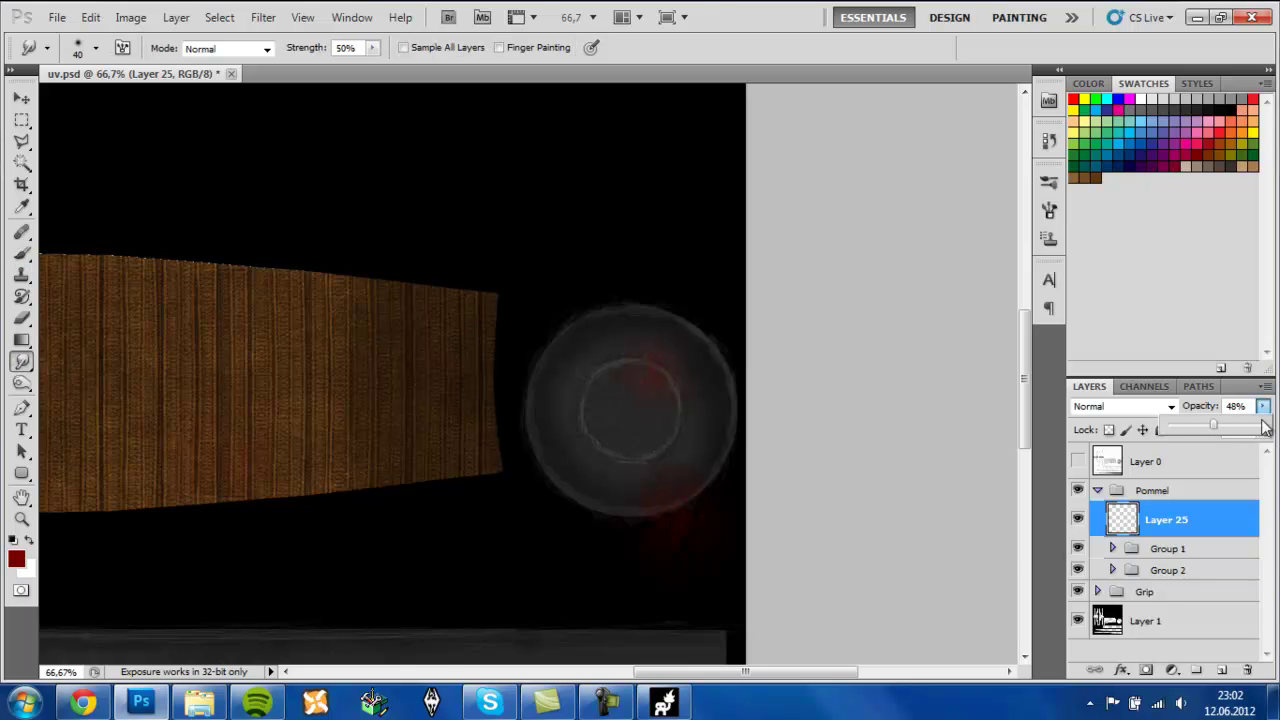
double_click(1160, 519)
text(Vlodd)
key(Return)
text(Blood)
key(Return)
- Save uv.psd and a PNG copy of the layout with the pommel stains
click(1160, 491)
key(ctrl+minus)
key(ctrl+s)
key(ctrl+shift+s)
click(600, 405)
click(600, 585)
click(845, 377)
click(583, 273)
key(Return)
- Switch to Silo and examine the pommel's end face up close in the Perspective view
click(663, 702)
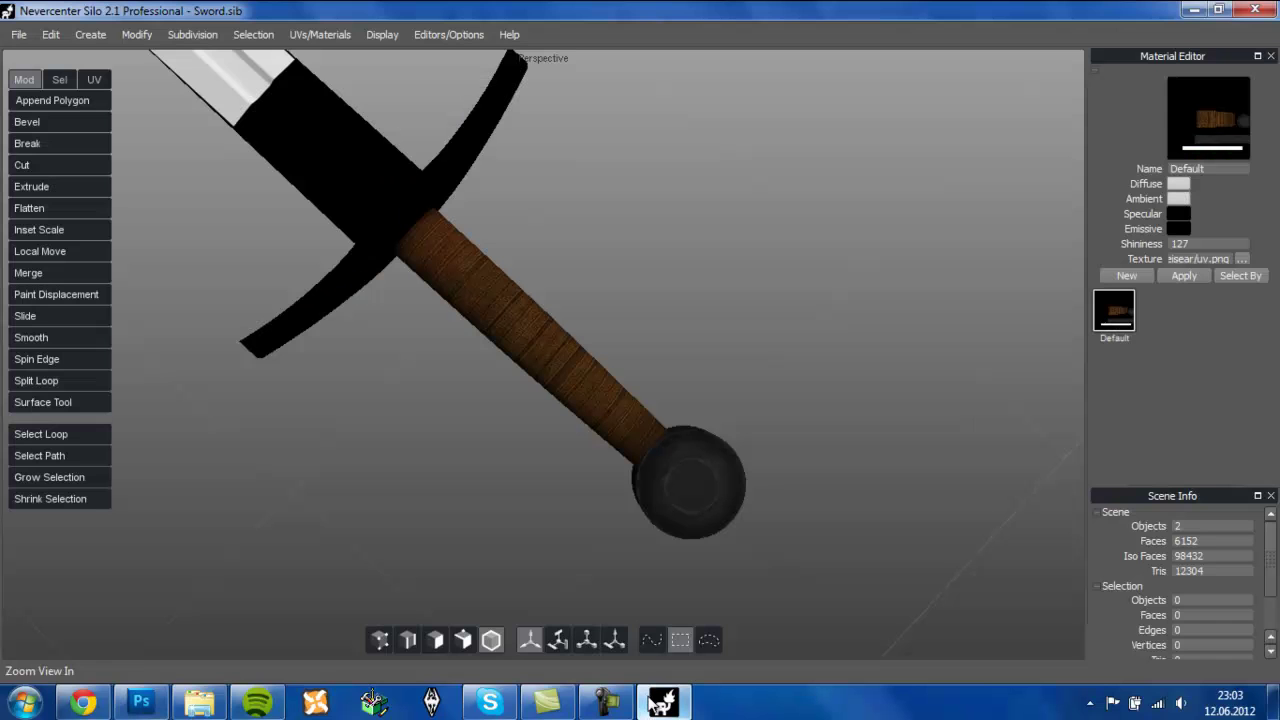
scroll(835, 430, up, 5)
scroll(836, 443, down, 3)
drag(836, 443, 835, 154)
scroll(808, 295, up, 2)
- Switch to Photoshop, pick the Eraser for the pommel's Blood layer, and lower that layer's opacity slightly
key(alt+Tab)
key(ctrl+plus)
key(ctrl+plus)
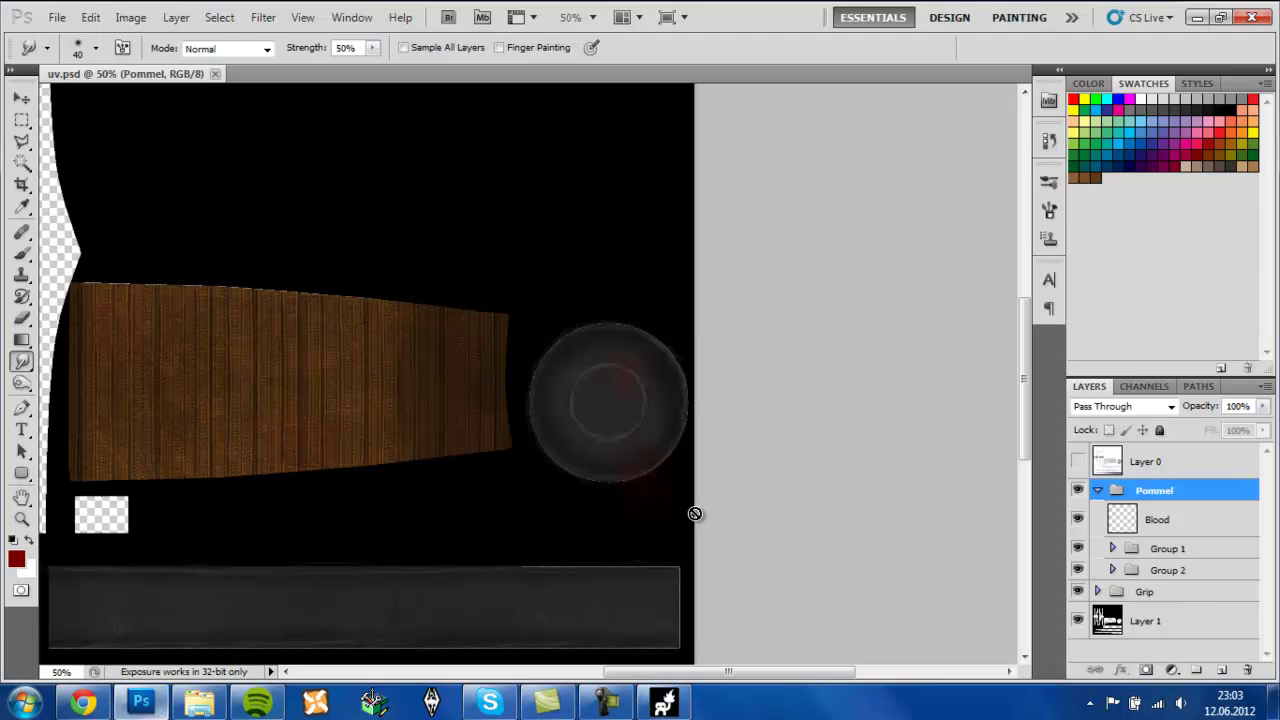
click(1184, 529)
key(e)
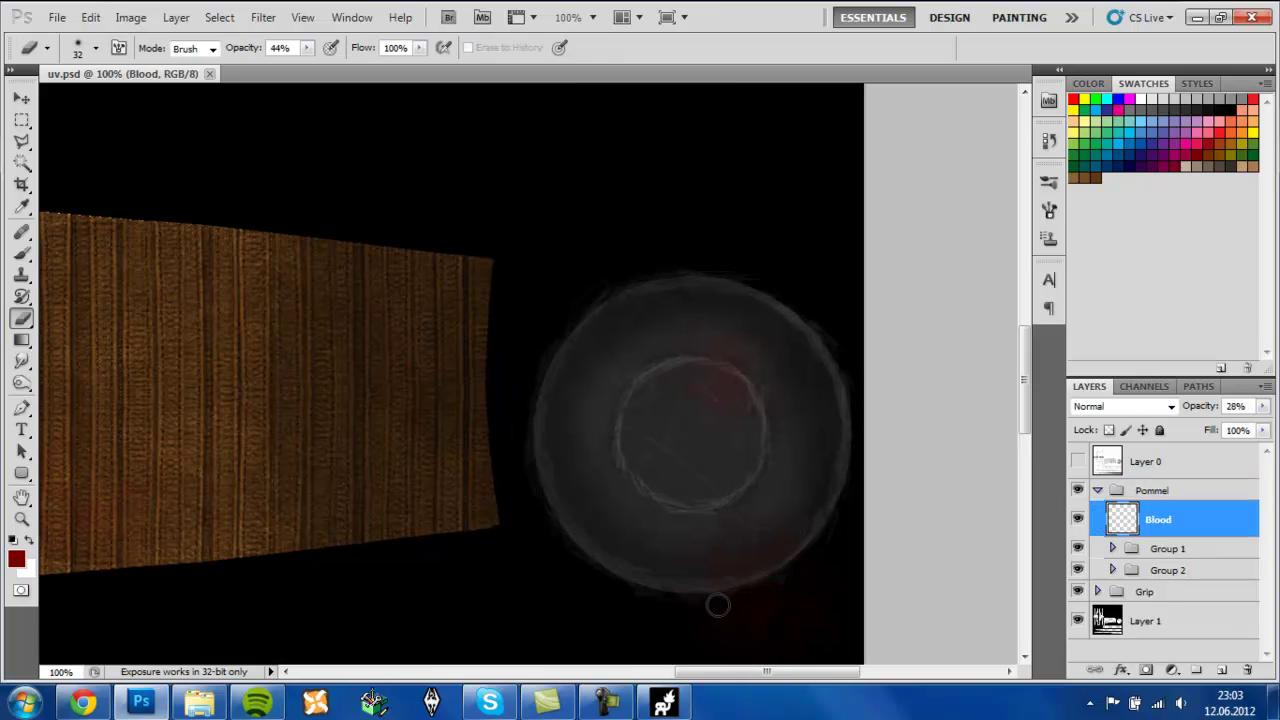
click(1263, 407)
drag(1193, 427, 1185, 427)
click(1184, 524)
- Save a PNG copy of the layout with the fainter pommel stains
key(ctrl+shift+s)
click(680, 401)
click(600, 604)
click(866, 377)
click(586, 277)
click(689, 240)
- Save the PNG copy again, switch to Silo, and reapply the Default material to the sword
key(ctrl+shift+s)
click(603, 403)
click(640, 603)
click(866, 374)
click(580, 277)
key(alt+Tab)
click(1189, 275)
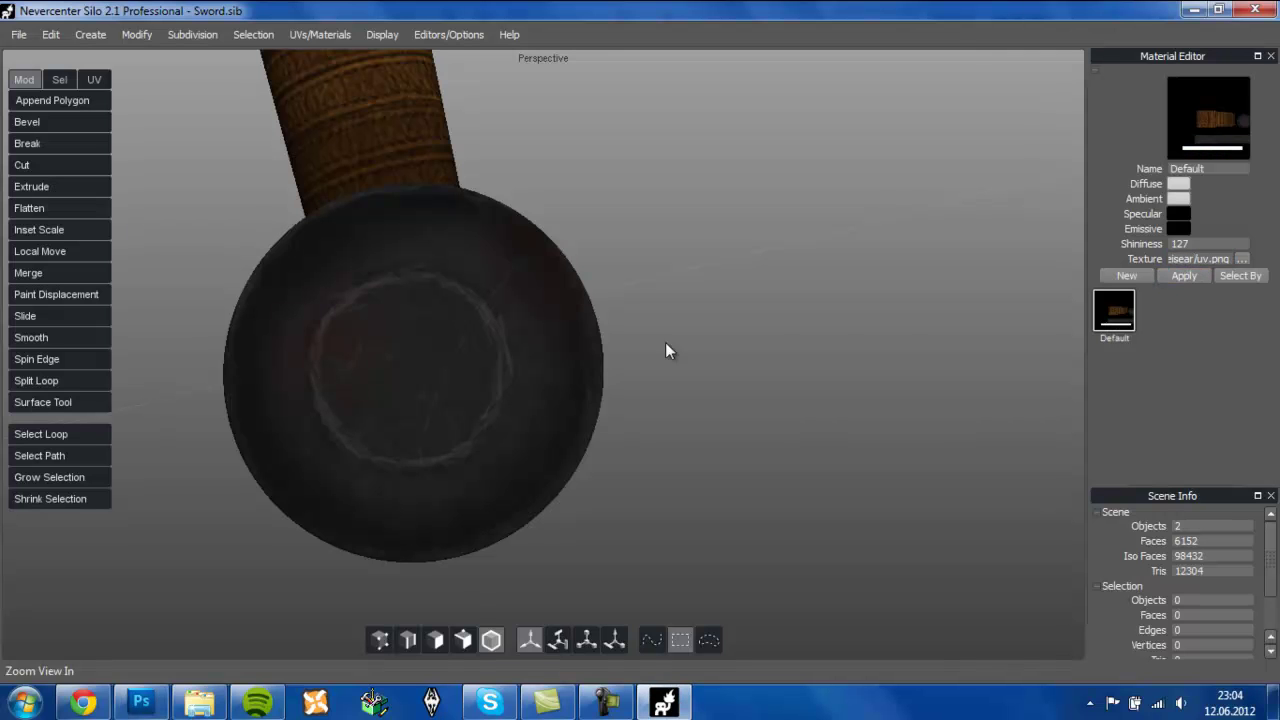
- Lower the sword's subdivision by two levels and examine the whole textured sword in the Perspective view
scroll(733, 231, down, 5)
drag(735, 245, 734, 277)
scroll(796, 380, down, 3)
key(v)
key(v)
scroll(780, 289, up, 5)
scroll(742, 342, down, 8)
scroll(736, 431, up, 3)
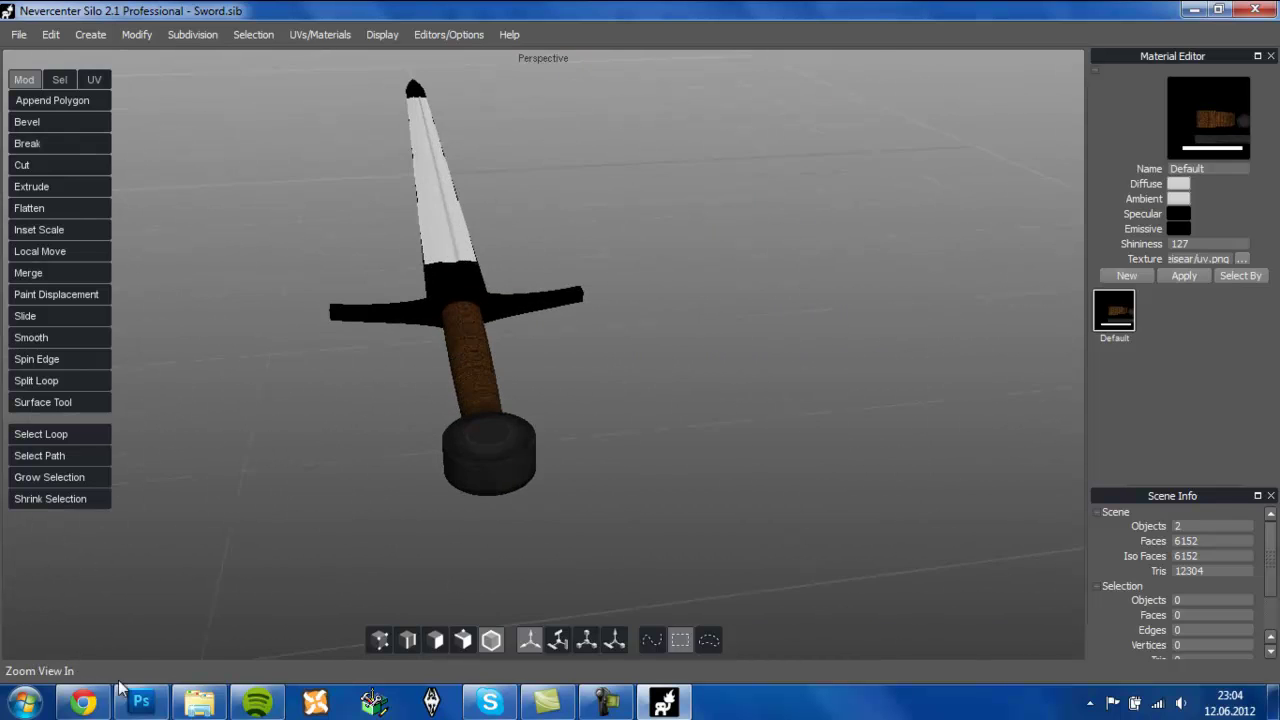
- Switch to Photoshop, collapse the Pommel layer group in uv.psd and deselect all layers
click(141, 703)
scroll(400, 343, down, 4)
click(1097, 490)
click(1178, 602)
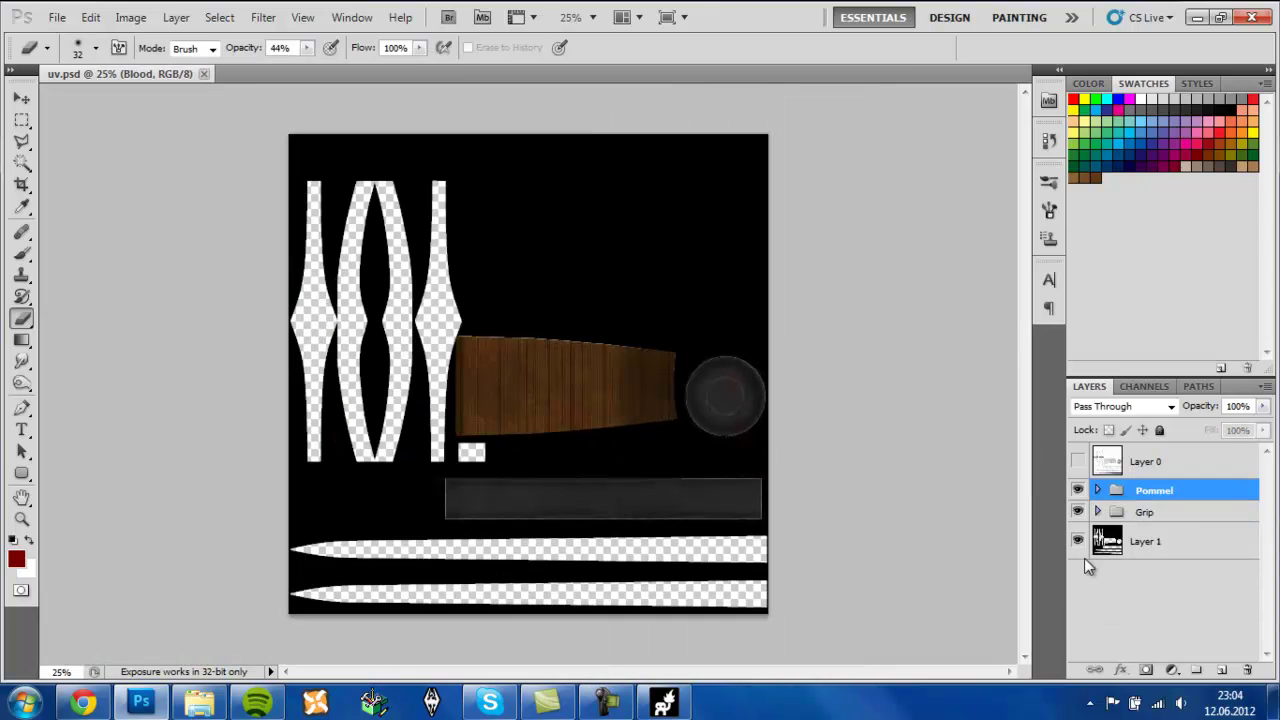
- Create a new document and add the text THANKS in dark red Cardinal at 72 pt
click(57, 17)
click(58, 22)
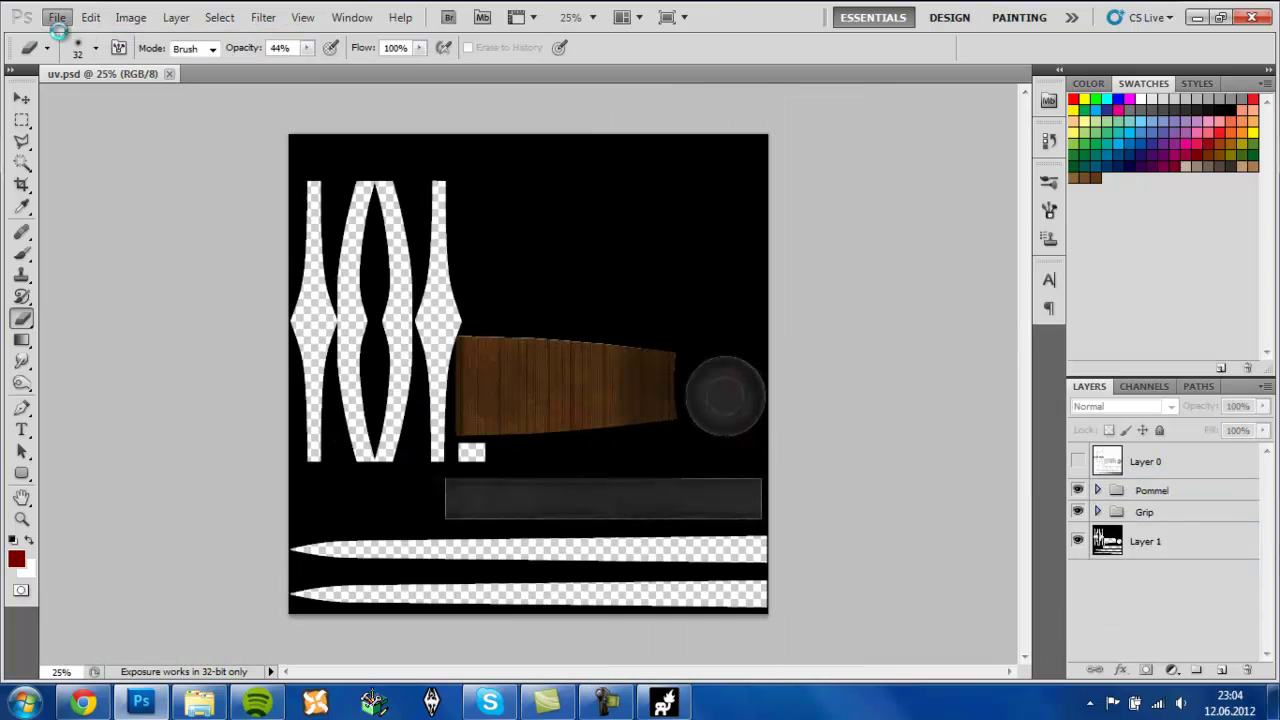
key(ctrl+n)
click(805, 167)
key(t)
click(186, 388)
click(412, 47)
click(413, 365)
text(THANKS)
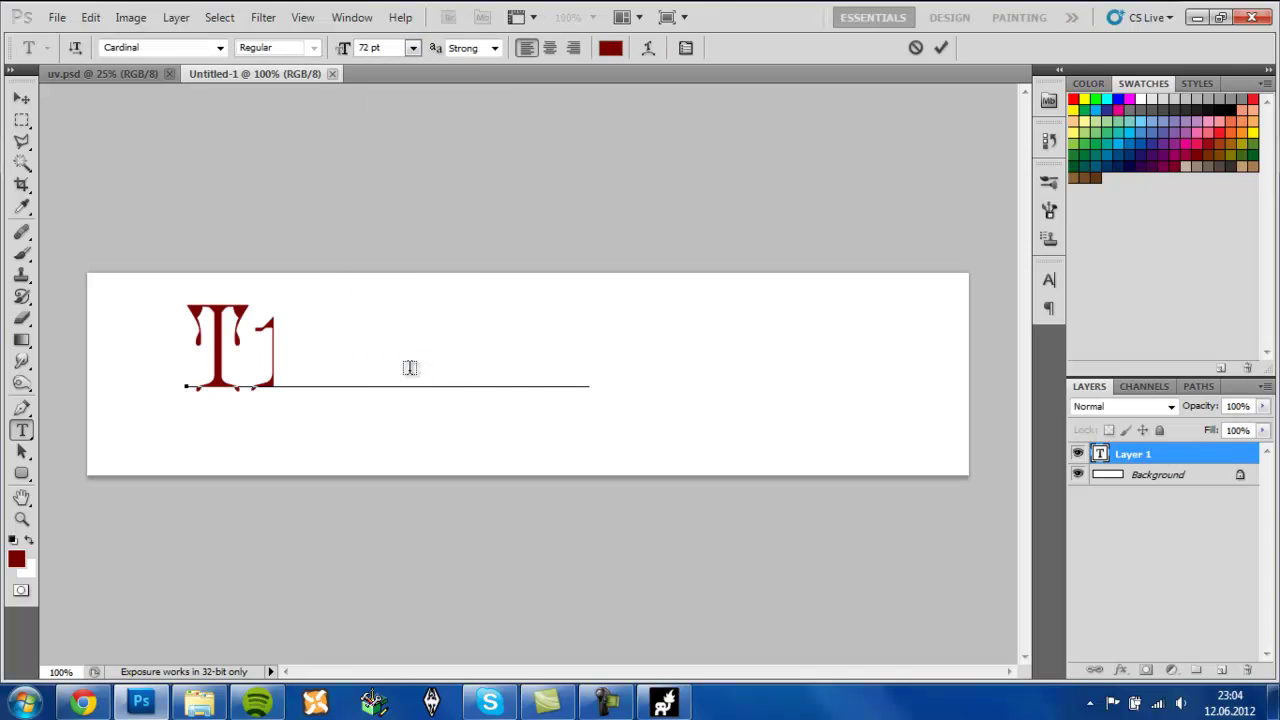
- Scale the THANKS text down to about 51 pt and commit the transformation
click(22, 98)
drag(600, 424, 449, 387)
key(Return)
- Add the word For at 48 pt as a separate text layer and place it just below the end of THANKS
key(t)
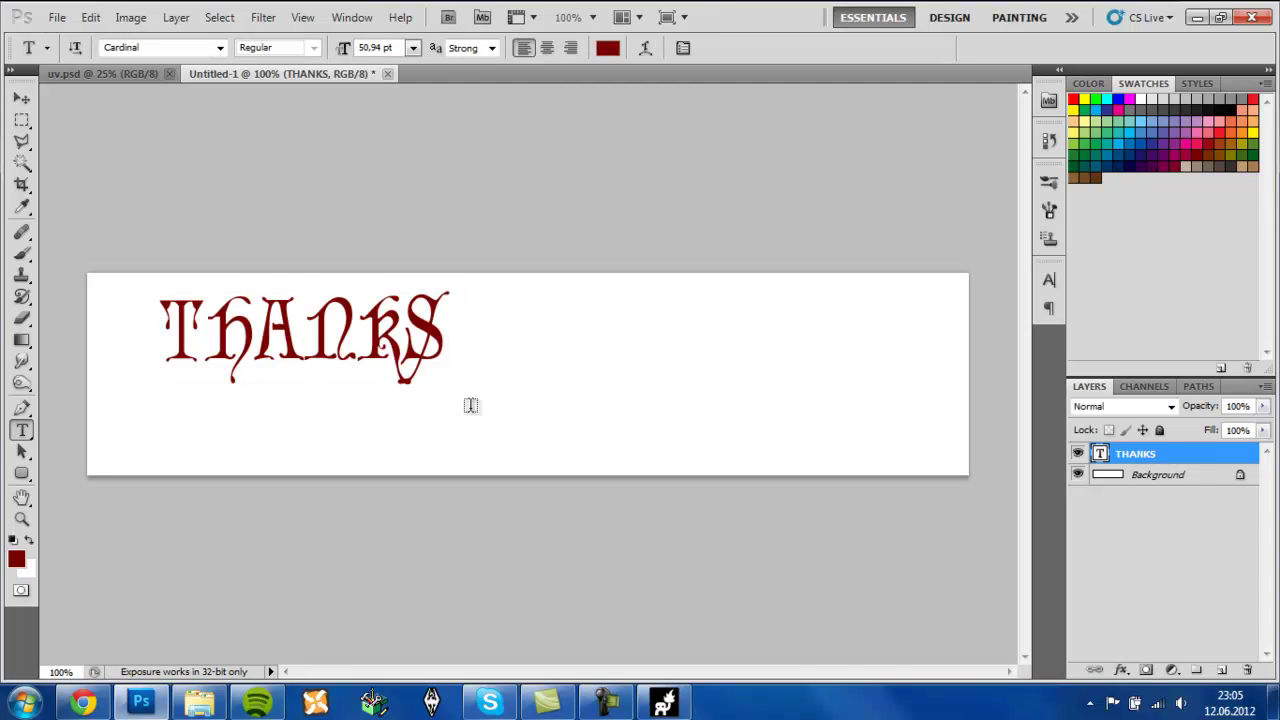
click(468, 410)
click(412, 47)
click(410, 324)
text(For)
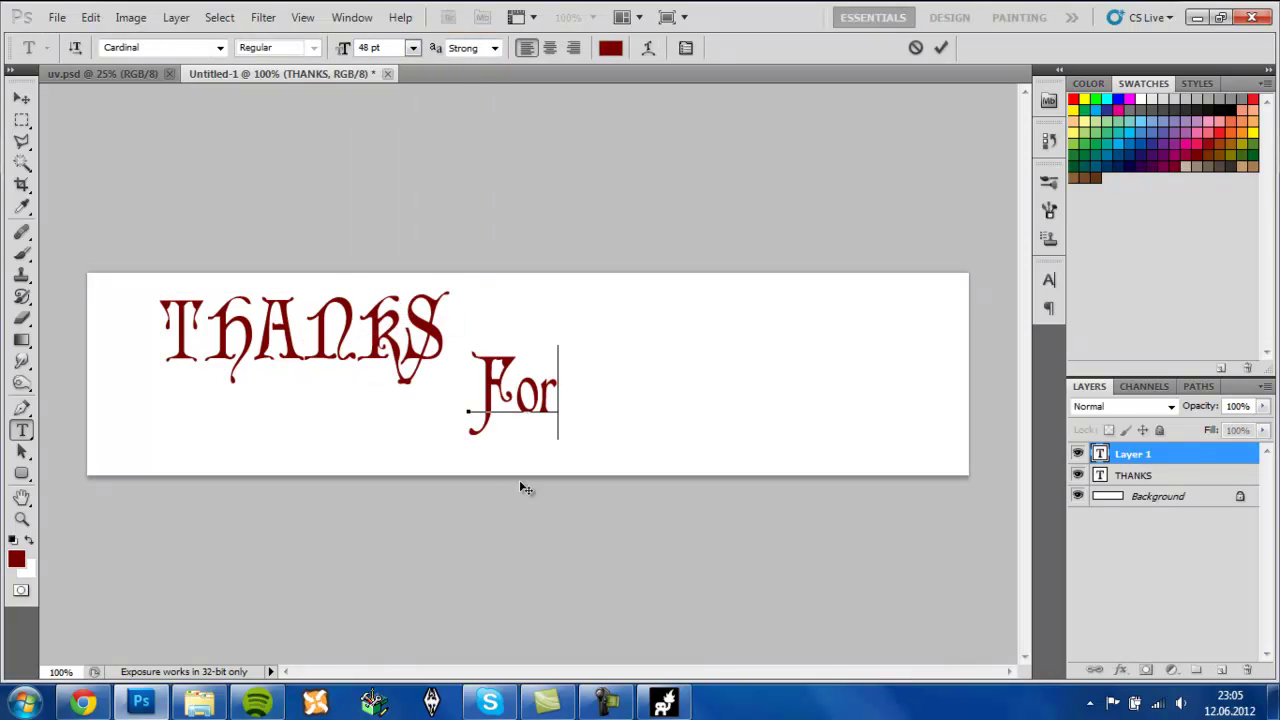
click(22, 98)
drag(470, 362, 452, 370)
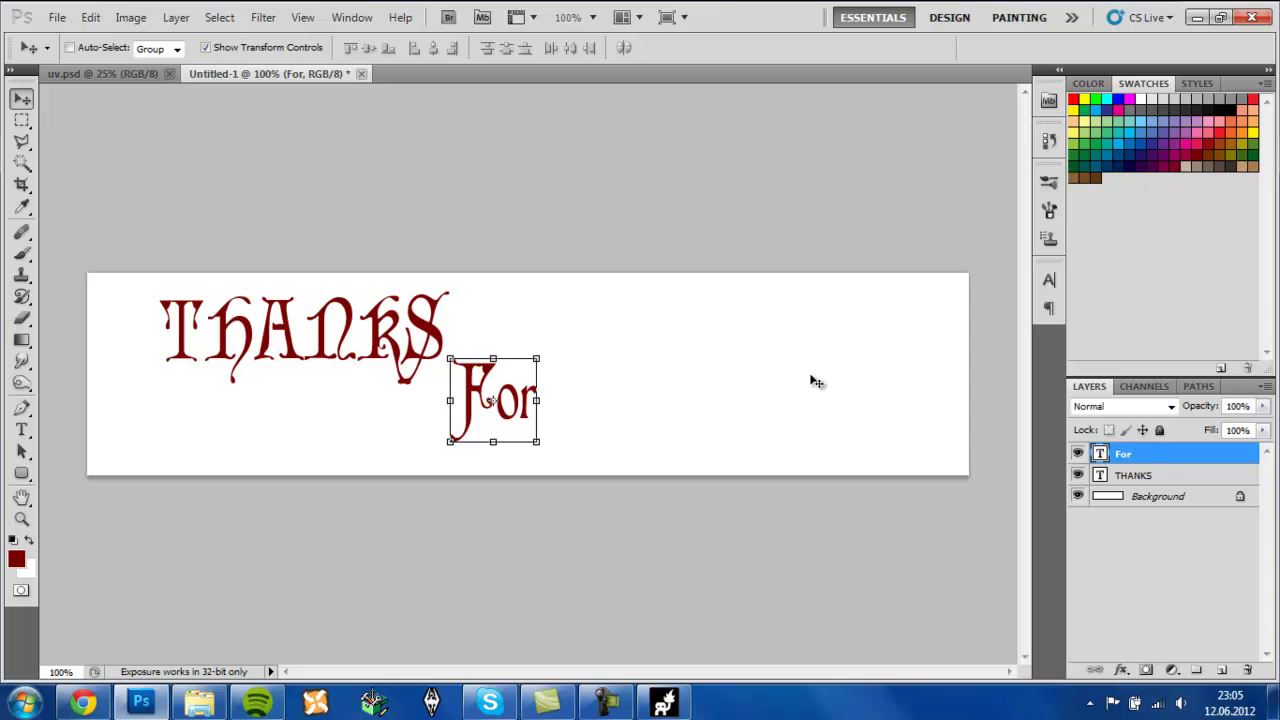
- Add the word Watching as its own text layer, change its font size, and position it beside For
key(r)
key(t)
click(582, 380)
text(Watching)
key(ctrl+a)
click(412, 47)
click(400, 344)
click(22, 98)
drag(735, 365, 704, 377)
ctrl+click(1158, 456)
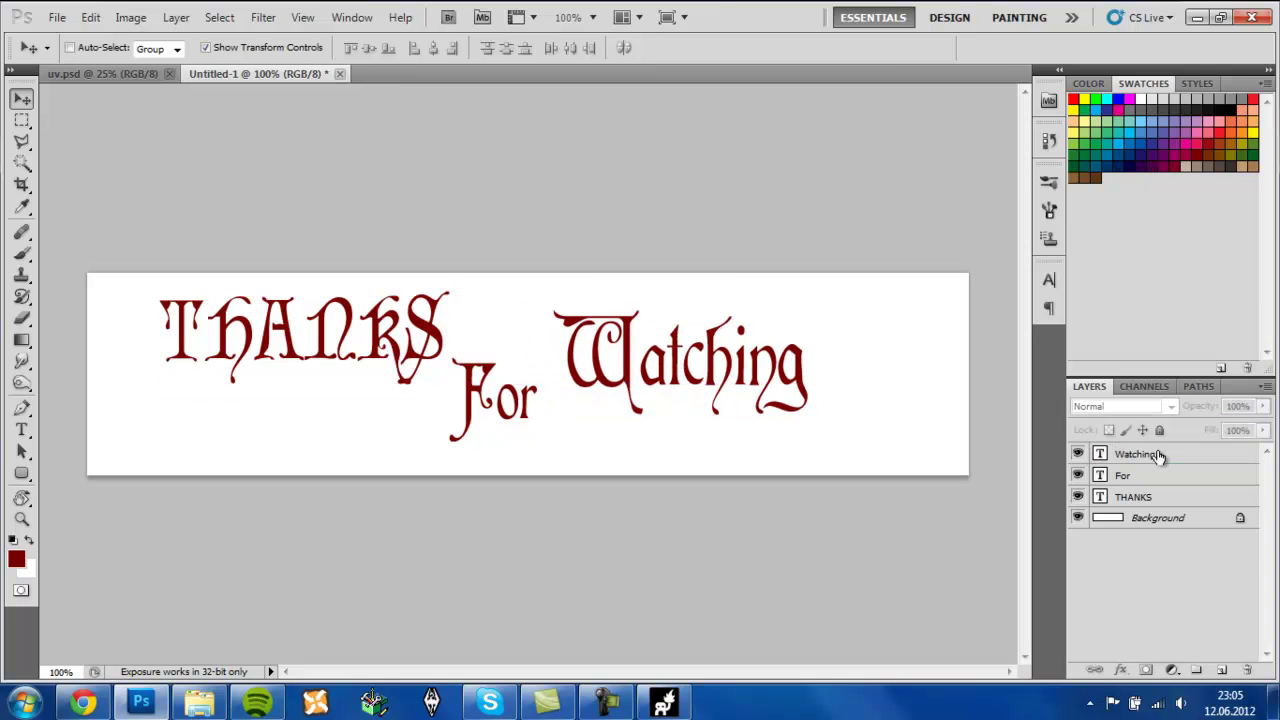
- Reset the colours to their defaults and fill the Background layer with black
click(1158, 517)
key(d)
key(alt+BackSpace)
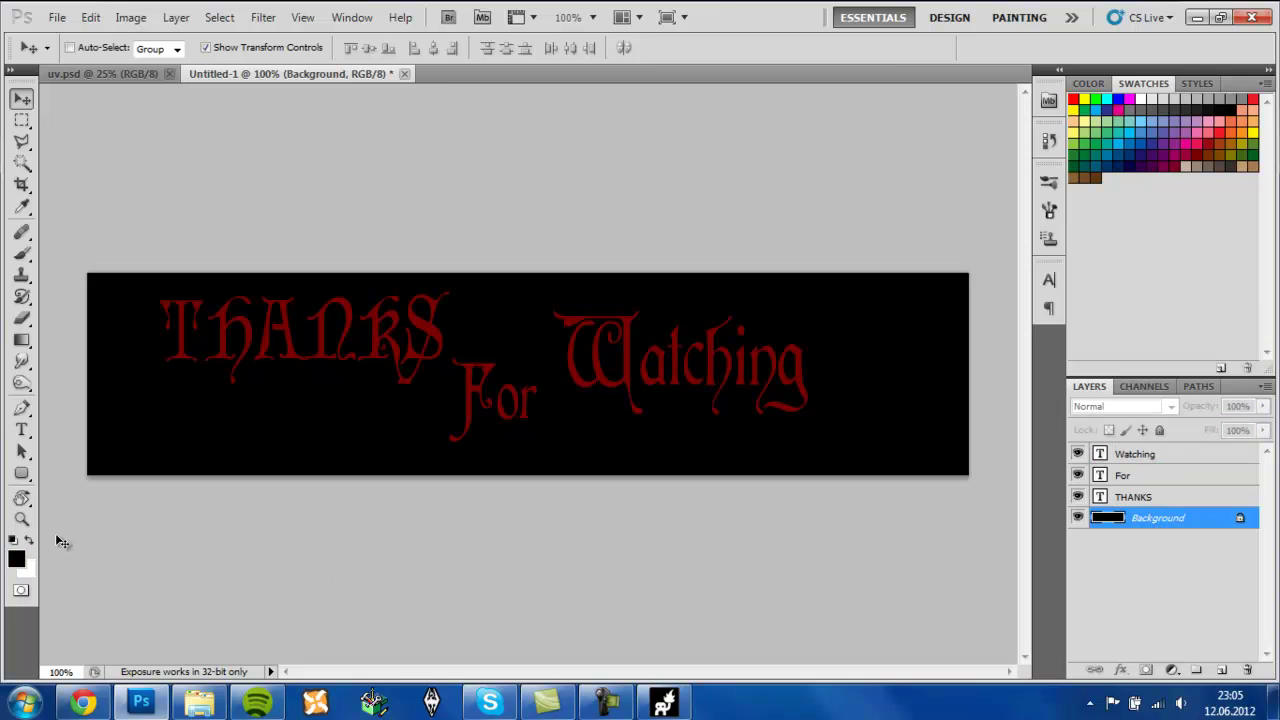
- Rasterize the three text layers and merge them into a single layer
key(ctrl+alt+a)
right_click(1146, 470)
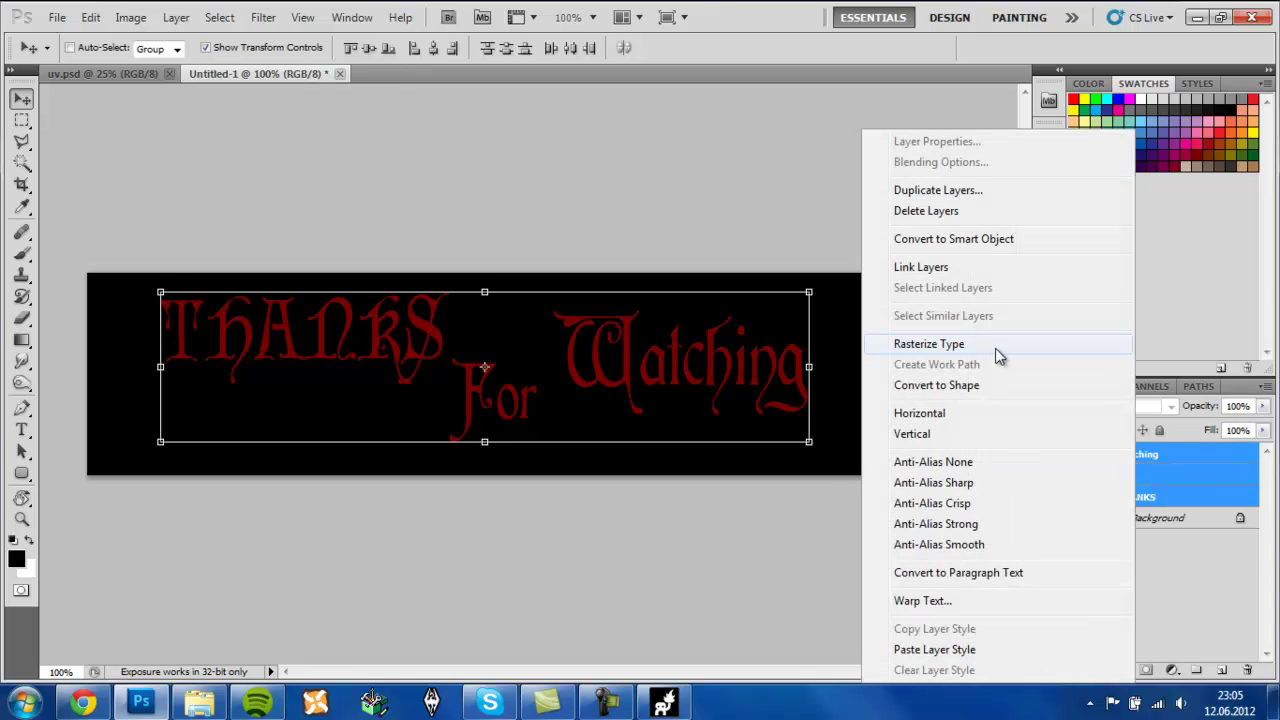
click(995, 346)
right_click(1175, 455)
click(990, 605)
- Duplicate the merged text layer and apply a blur filter to the copy
key(ctrl+j)
click(263, 17)
click(505, 294)
drag(928, 548, 886, 553)
click(1108, 252)
- Lower the opacity of the Watching copy layer and deselect it
key(v)
drag(1263, 406, 1233, 430)
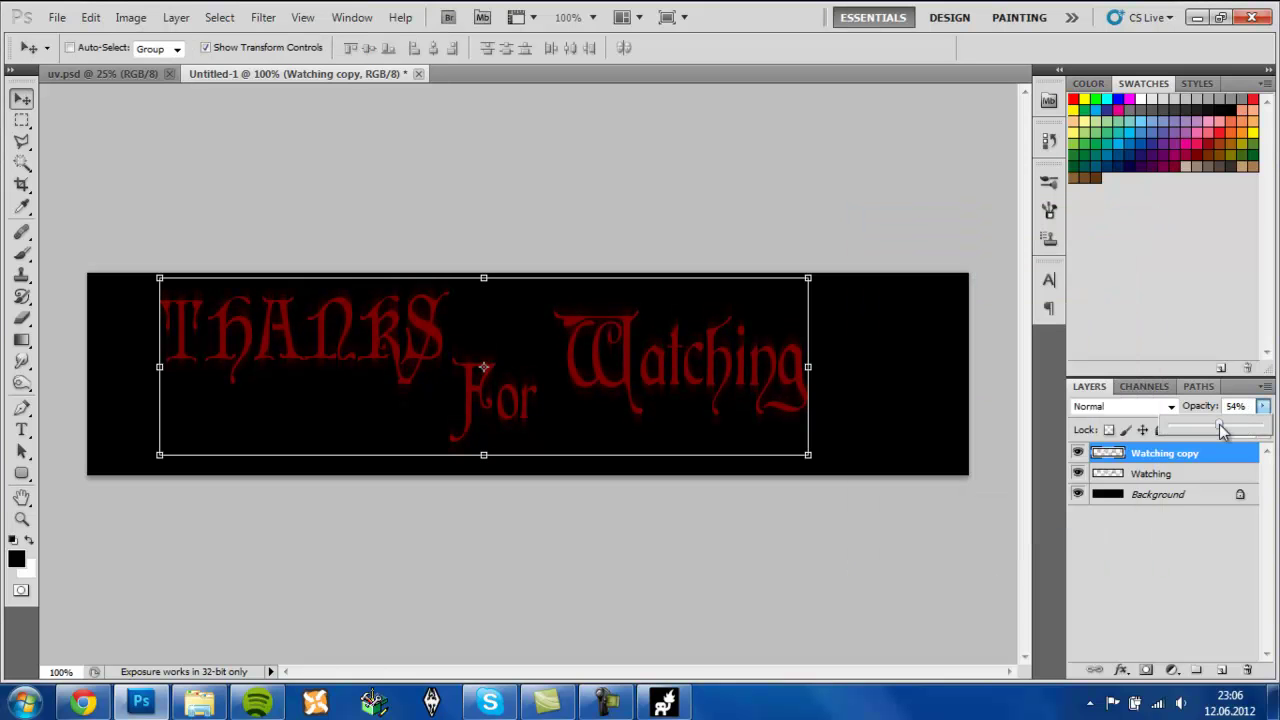
ctrl+click(1184, 461)
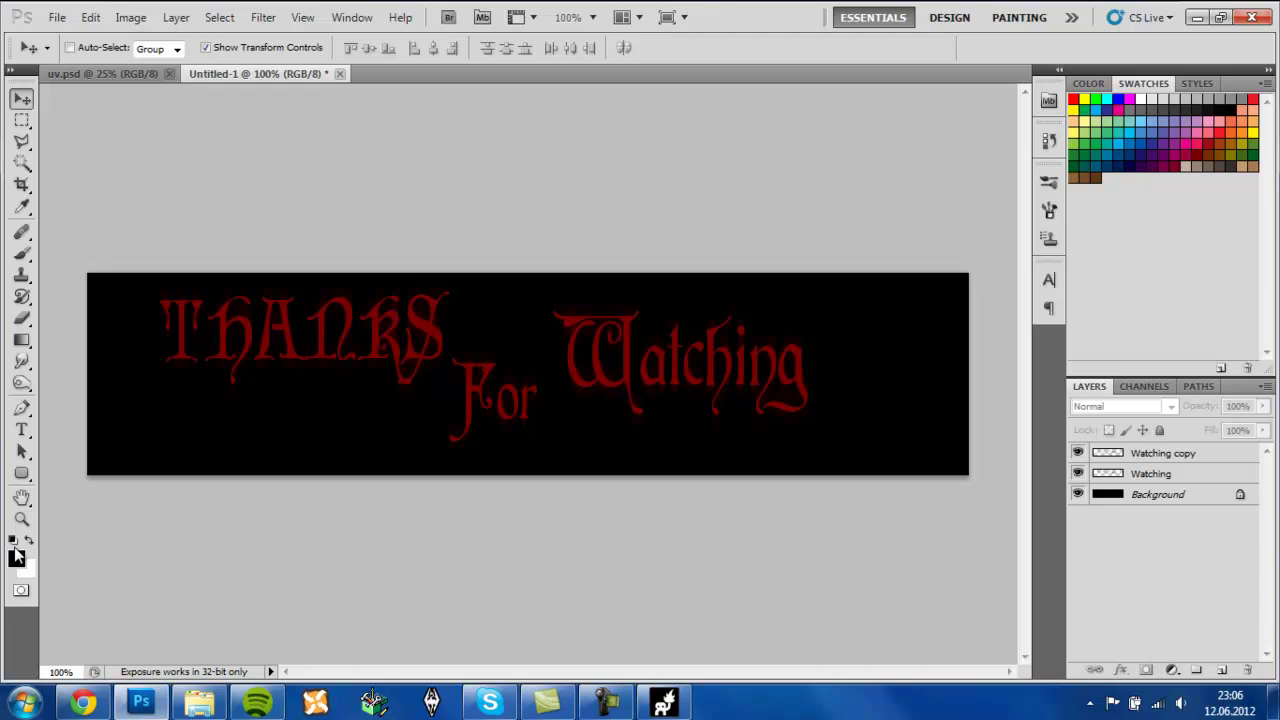
- Draw a black-to-transparent gradient on a new layer above the text and set that layer's opacity to about 24%
click(20, 340)
click(1188, 456)
key(ctrl+shift+alt+n)
drag(510, 470, 510, 497)
drag(510, 259, 511, 259)
key(ctrl+z)
drag(1263, 406, 1192, 428)
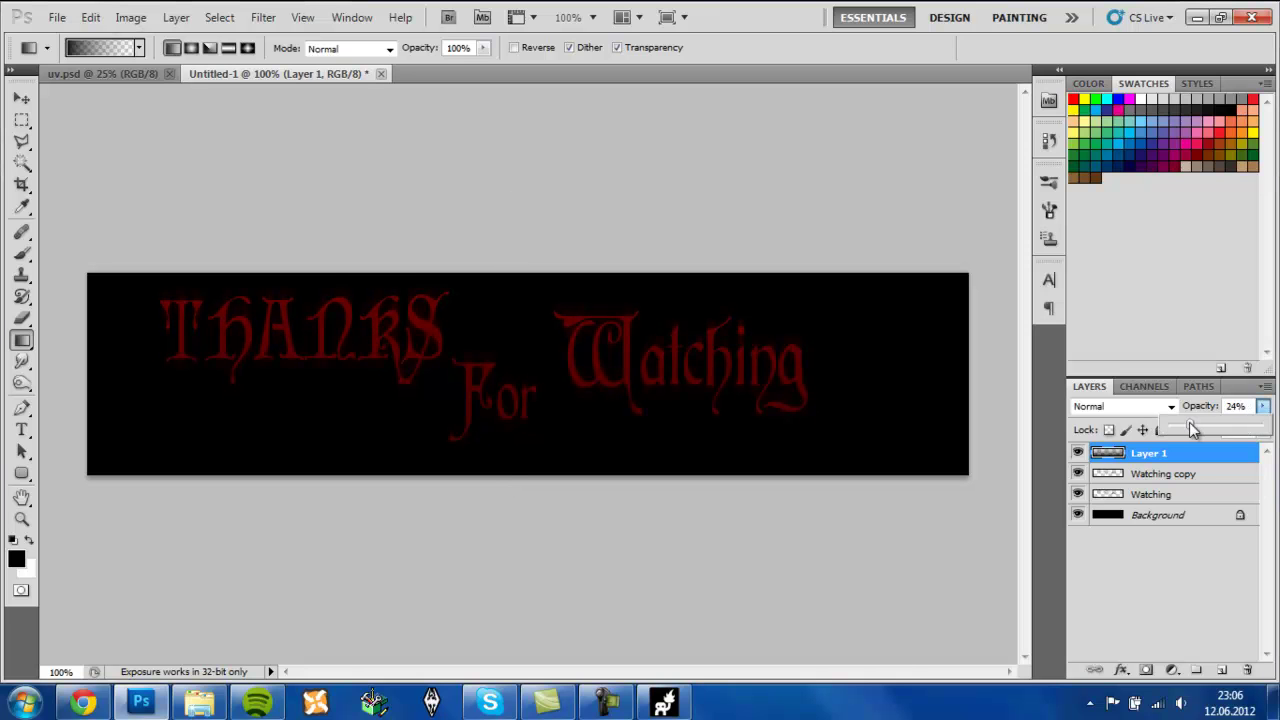
ctrl+click(1151, 457)
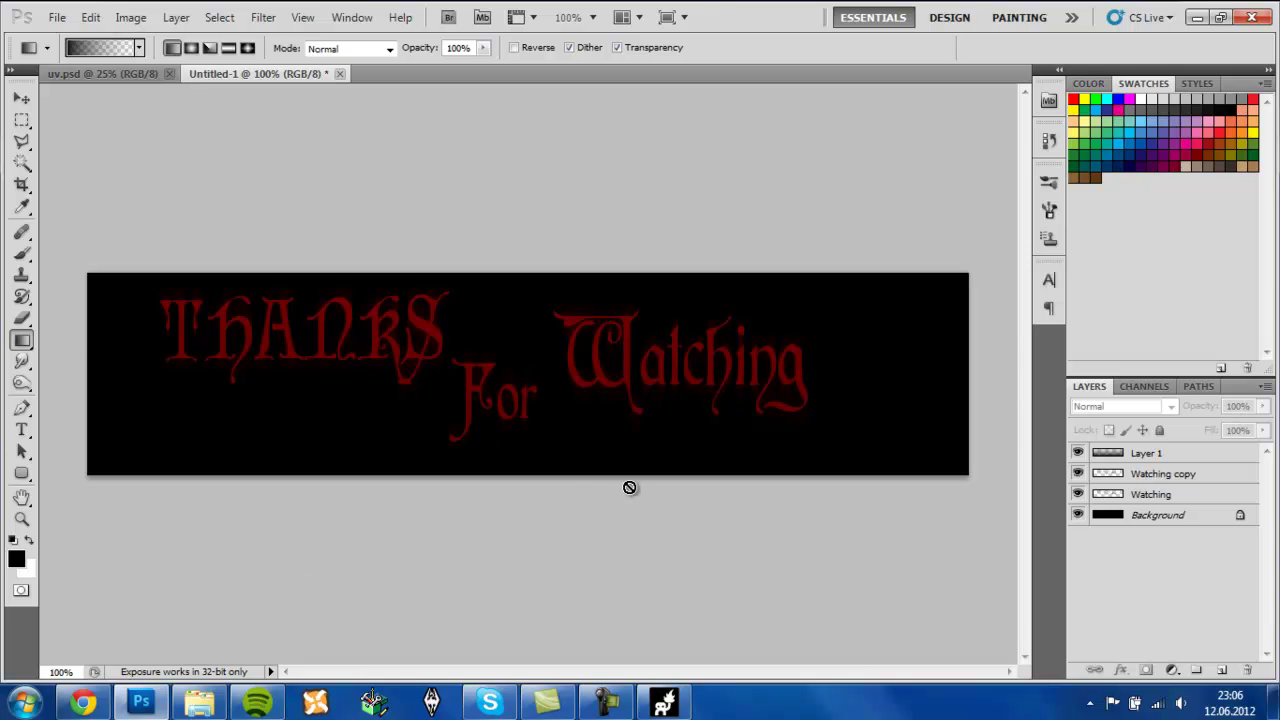
click(664, 703)
click(1237, 617)
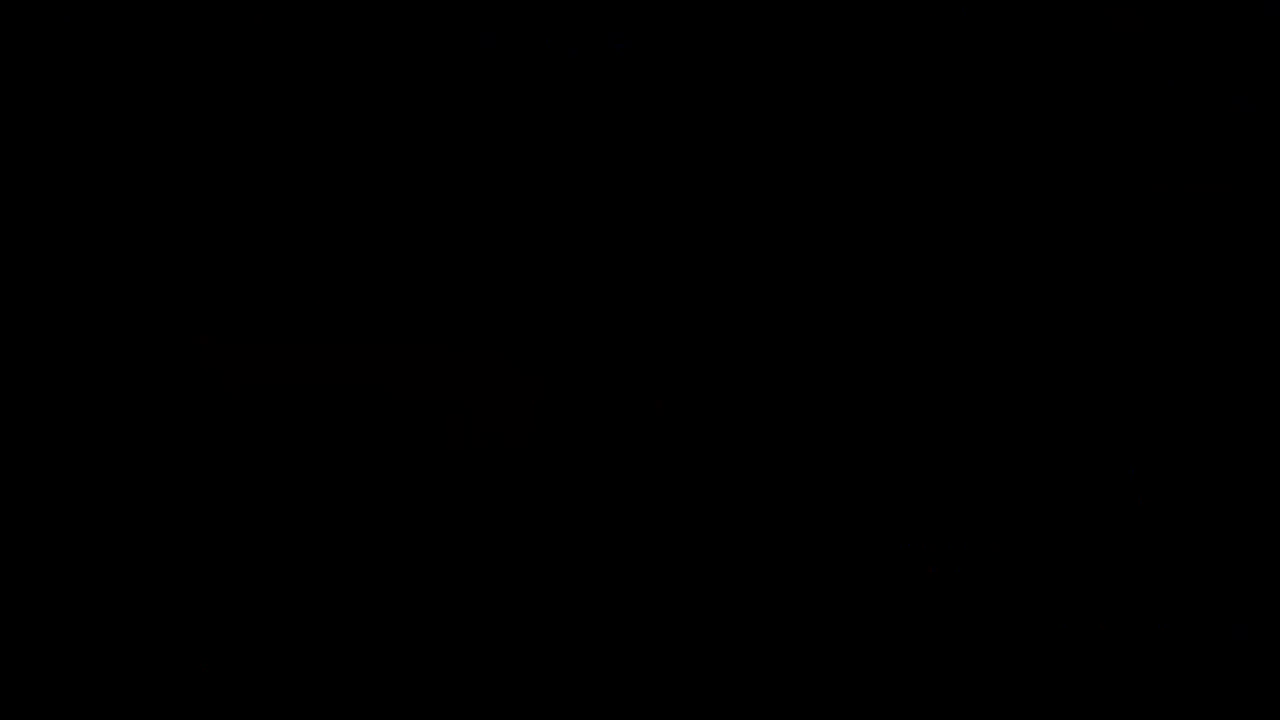